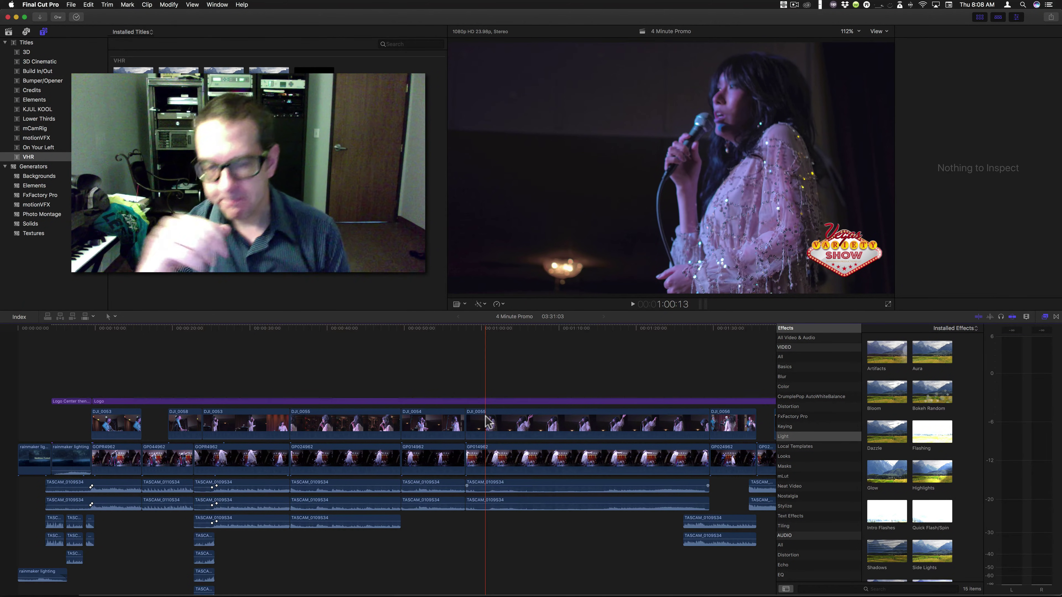
Step: Inspect clips DJ_0056 and DJ_0057, checking DJ_0057's horizontal position, then park at 1:42:21
scroll(571, 366, "right", 15)
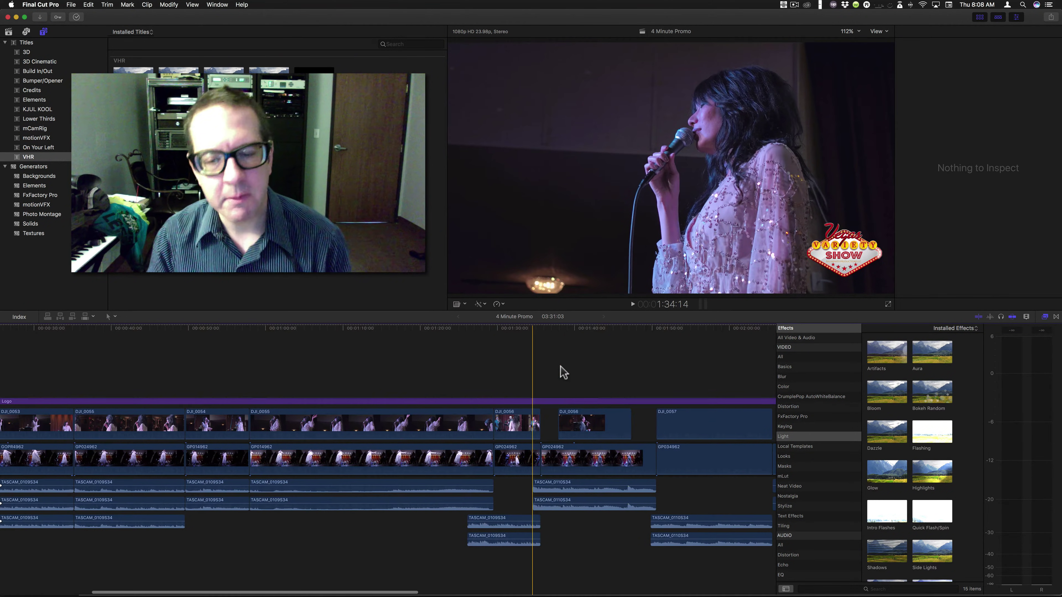
left_click(278, 331)
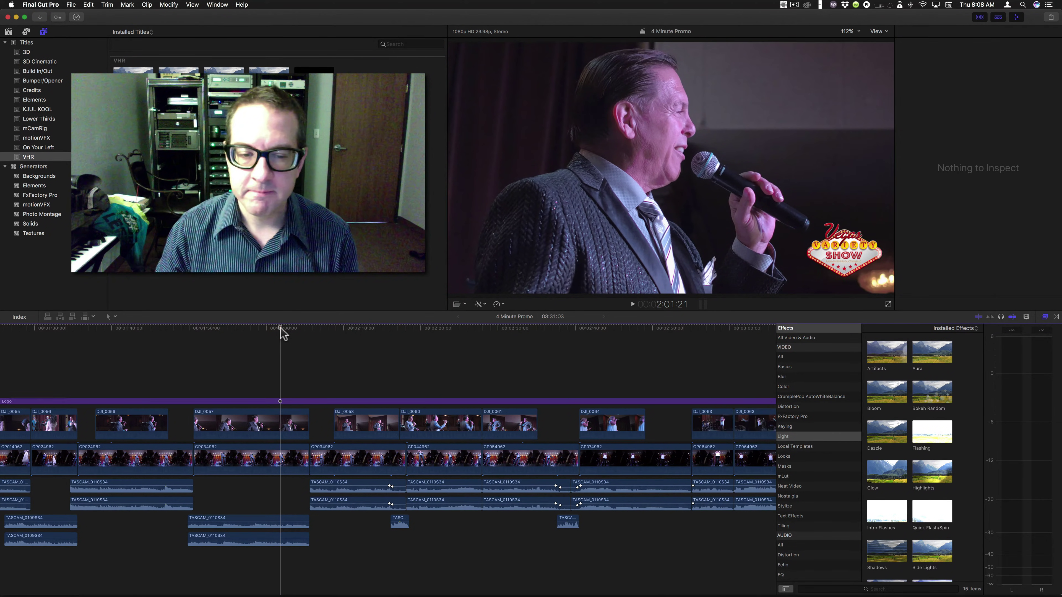
left_click(280, 429)
left_click(357, 330)
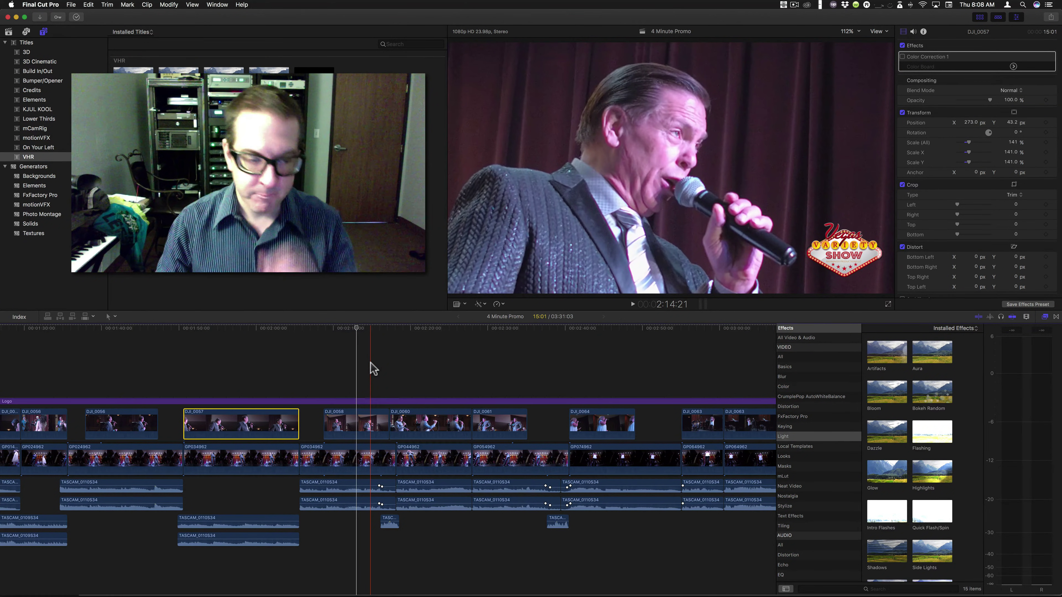
left_click(246, 370)
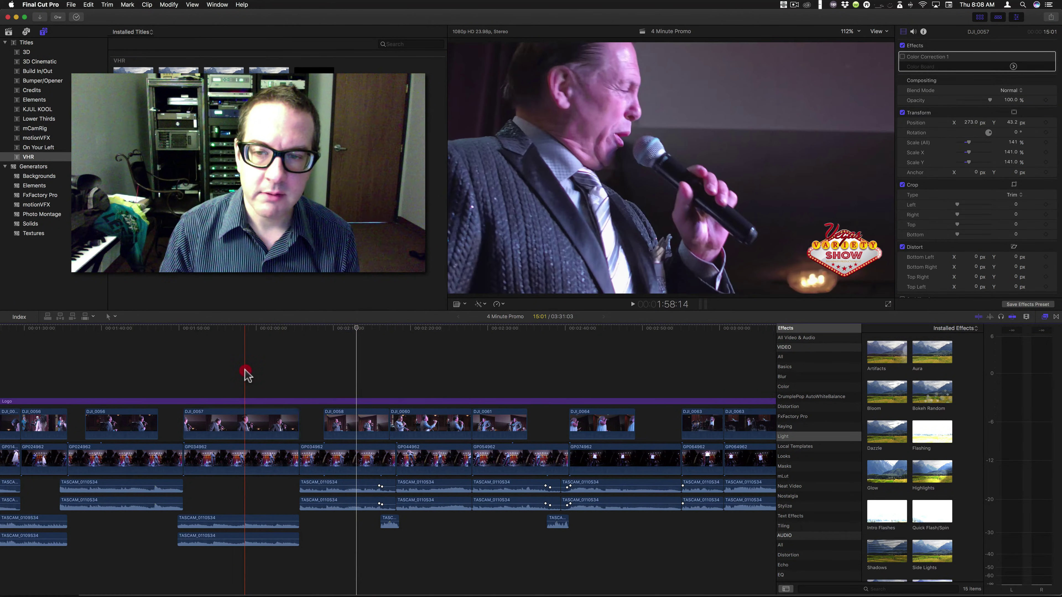
left_click(128, 375)
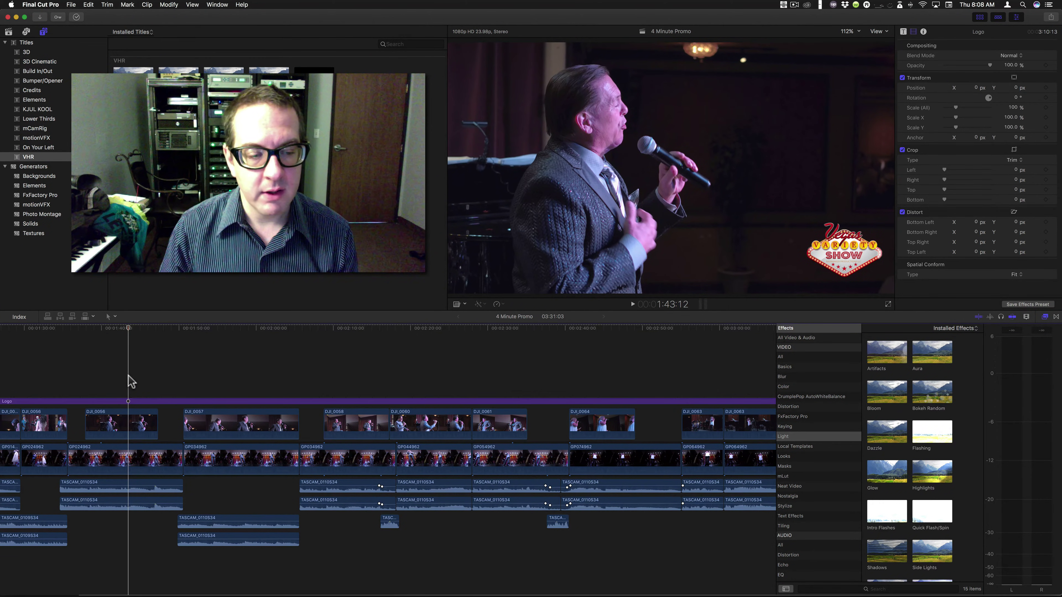
left_click(134, 422)
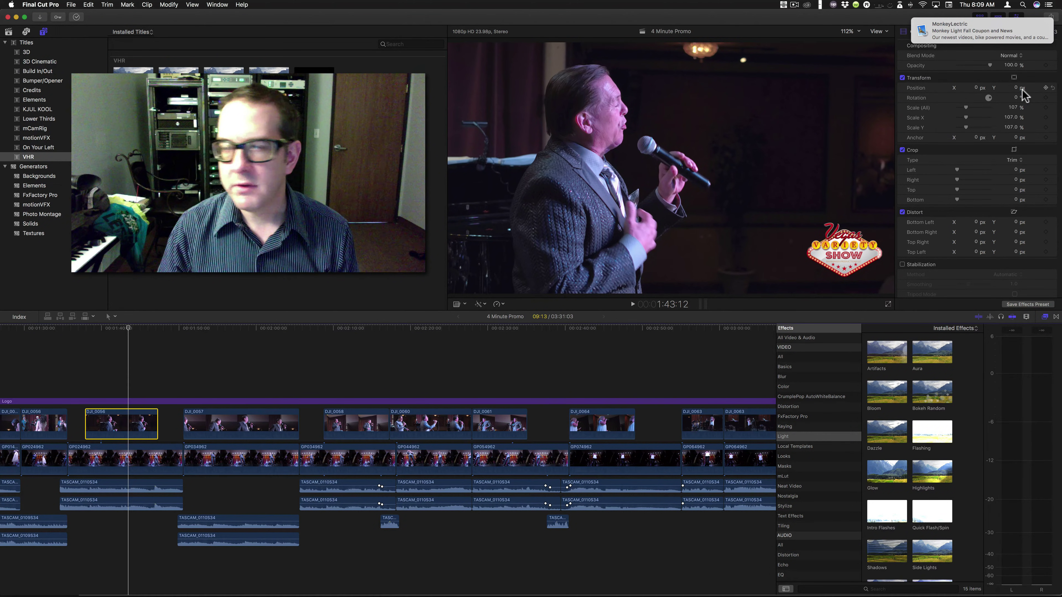
left_click(256, 331)
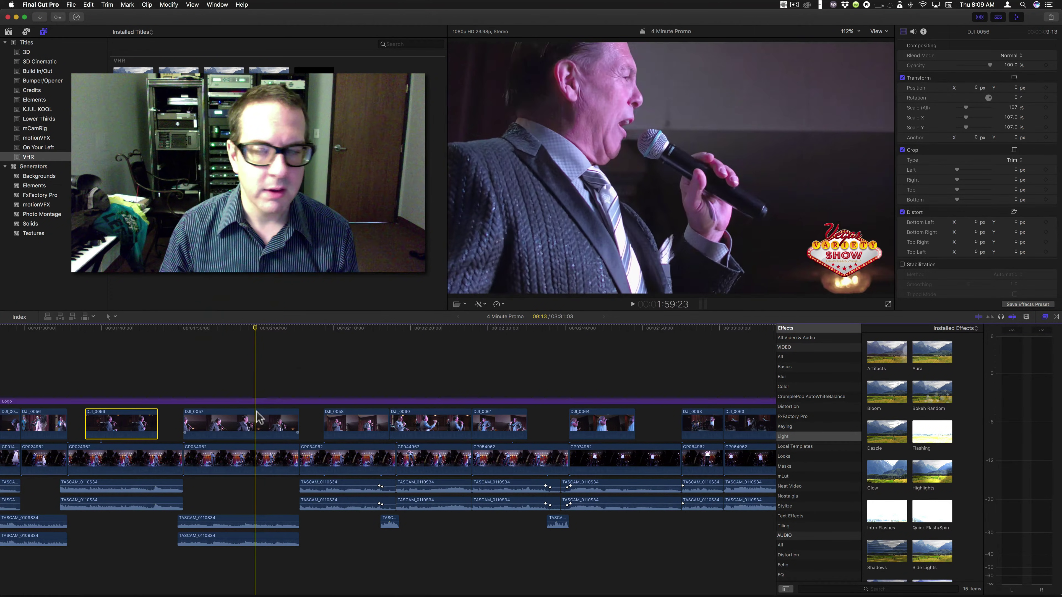
left_click(256, 422)
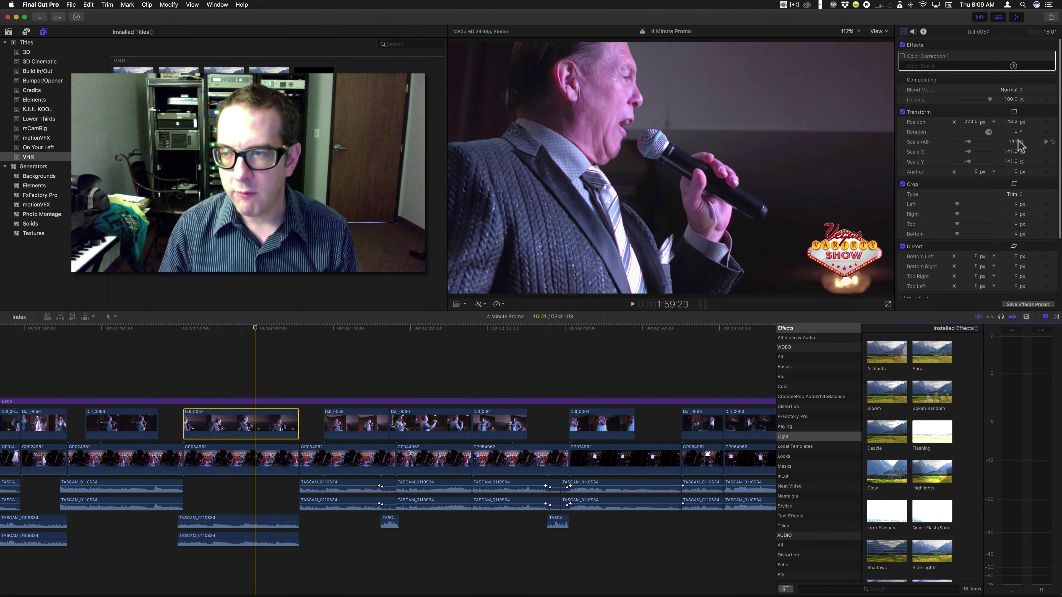
left_click(971, 122)
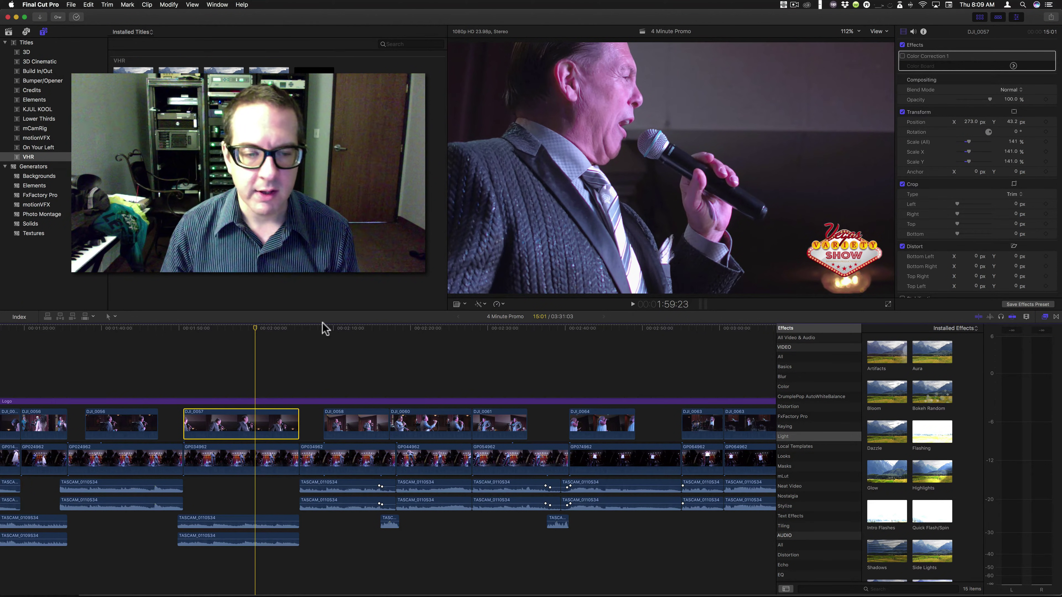
left_click(123, 328)
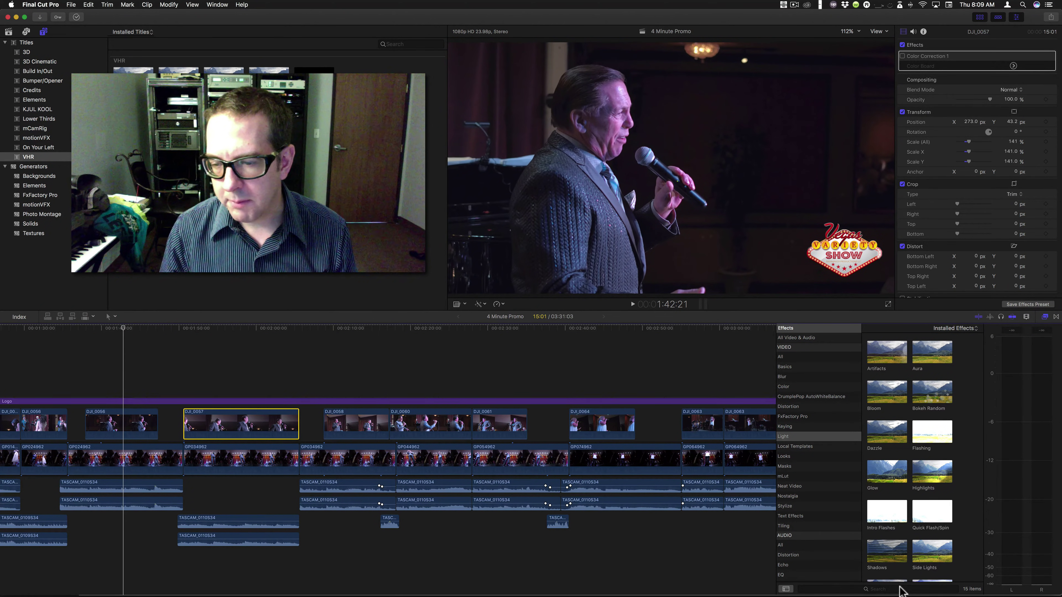
Step: Apply the Vignette effect from the Effects browser to clip DJ_0056
left_click(783, 356)
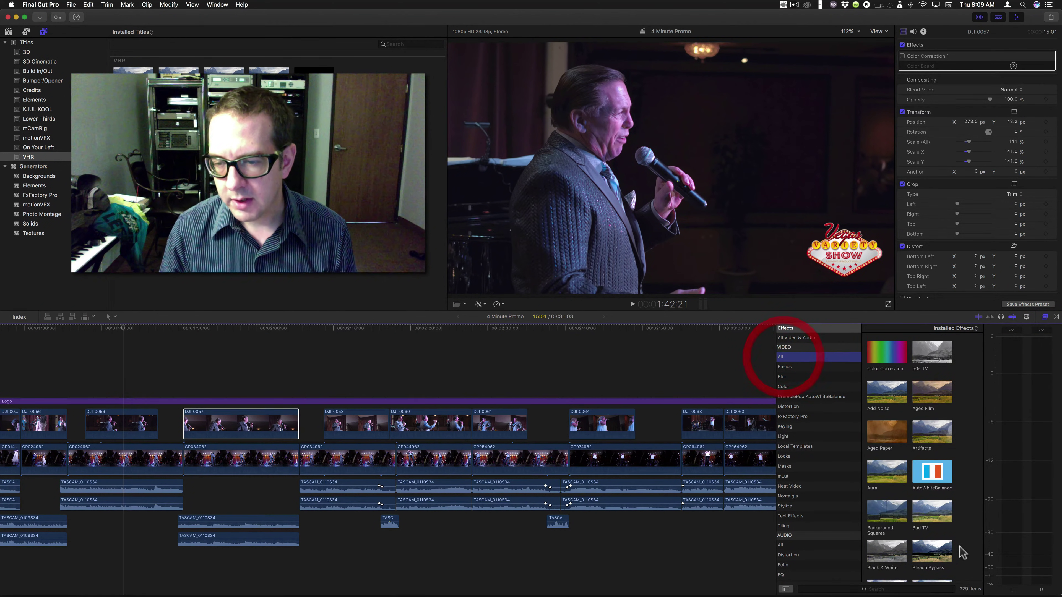
left_click(919, 589)
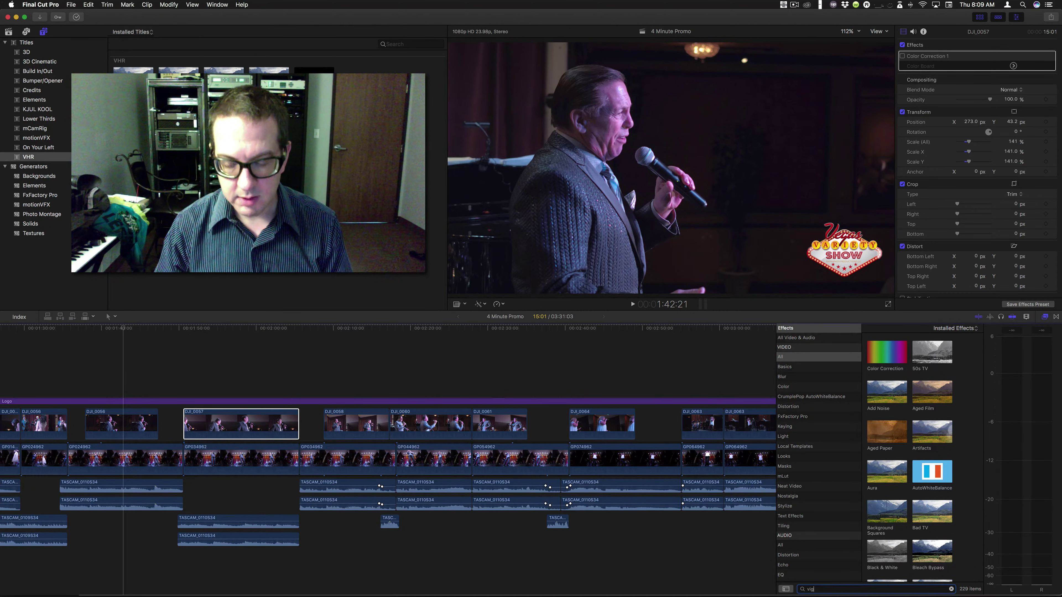
left_click_drag(882, 354, 114, 424)
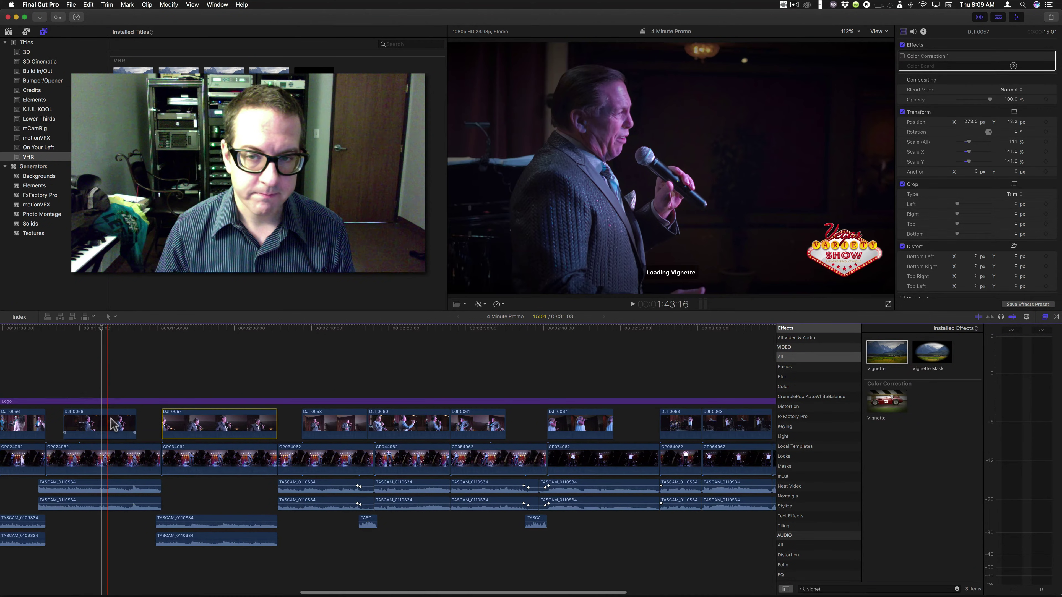
left_click(114, 425)
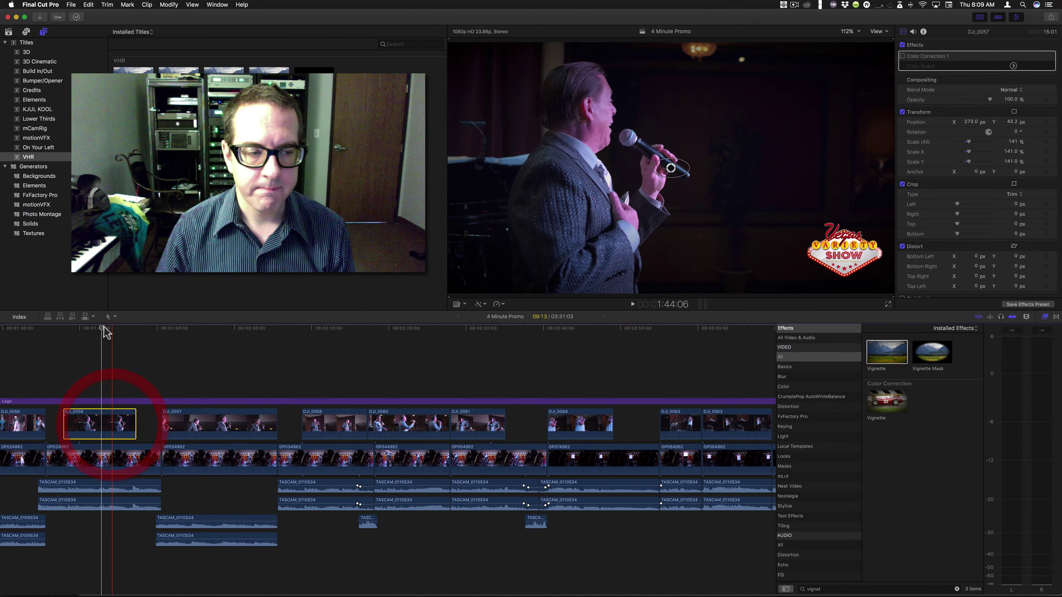
Step: Enlarge the vignette oval to Size 0.88 and harden its edge to Falloff 0.08
left_click(102, 325)
left_click(107, 416)
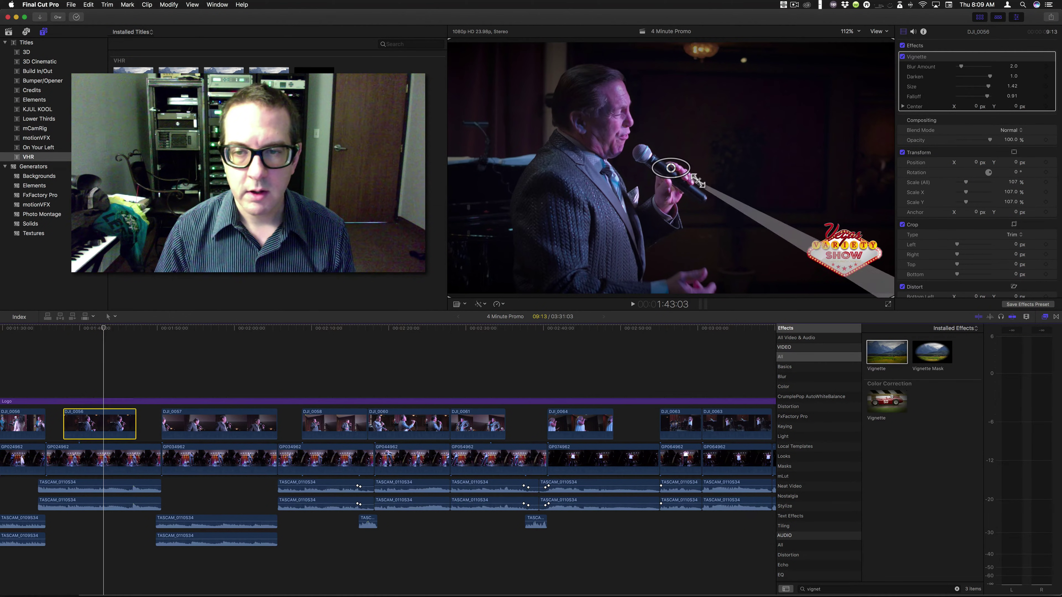
left_click_drag(684, 160, 895, 89)
left_click_drag(984, 96, 957, 98)
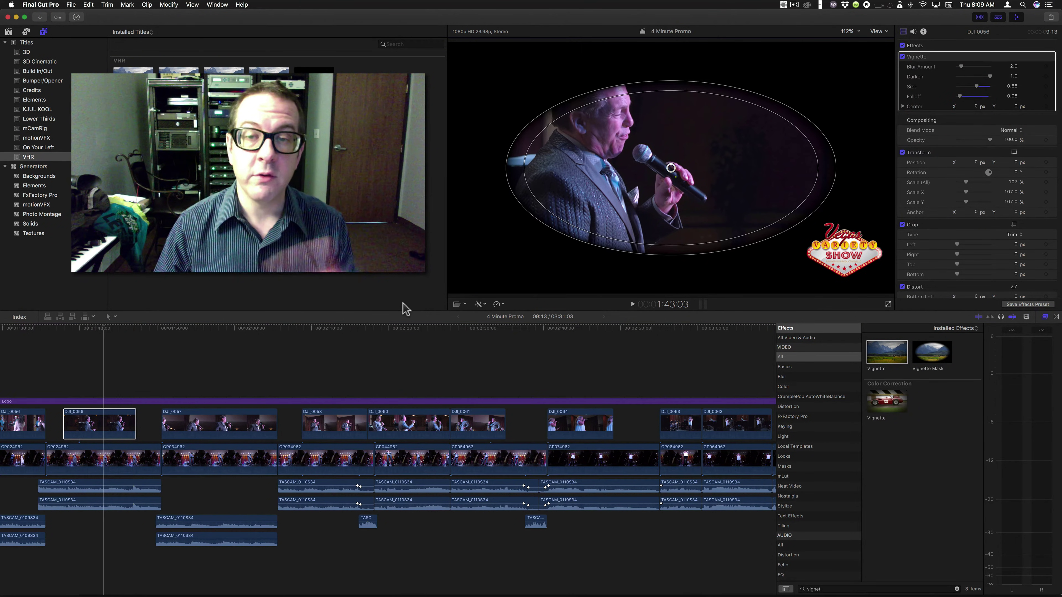
left_click(110, 358)
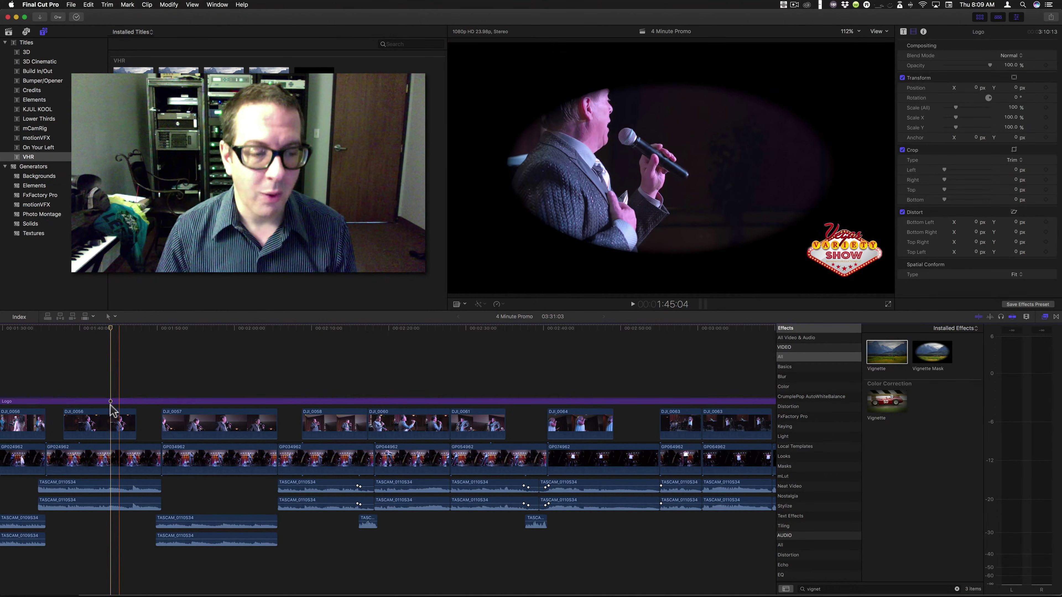
left_click(107, 414)
Step: Copy DJ_0056 and paste only its Vignette onto DJ_0057 with Paste Attributes
key("super+c")
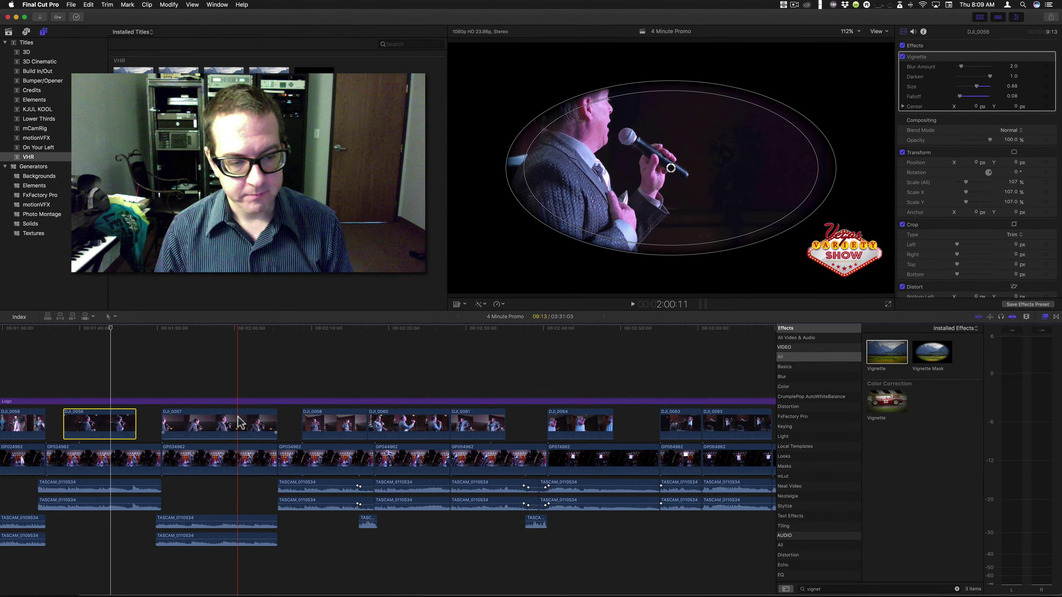
left_click(236, 423)
key("super+shift+v")
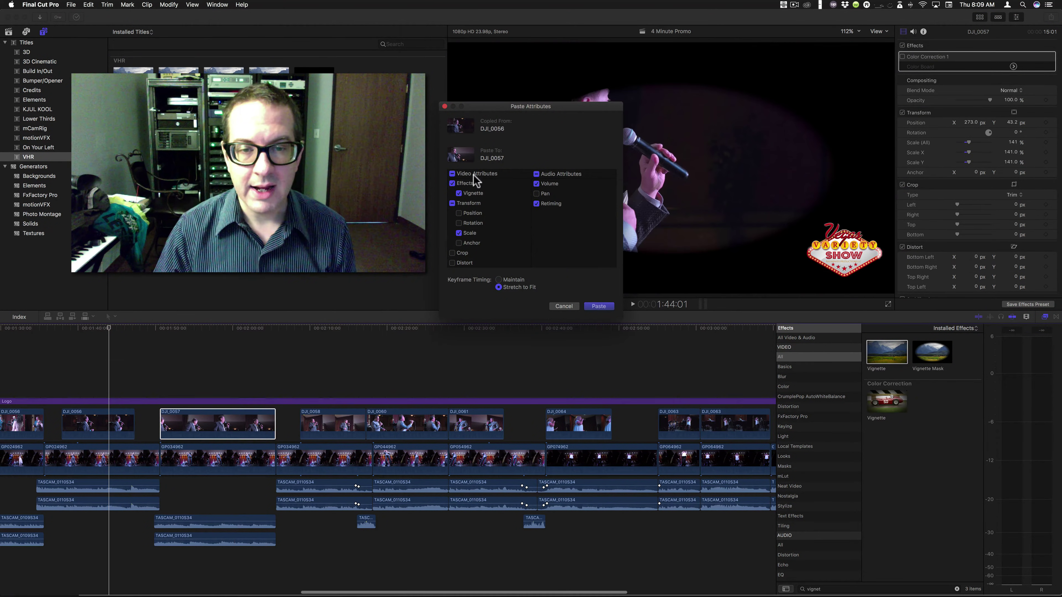
left_click(452, 174)
left_click(536, 174)
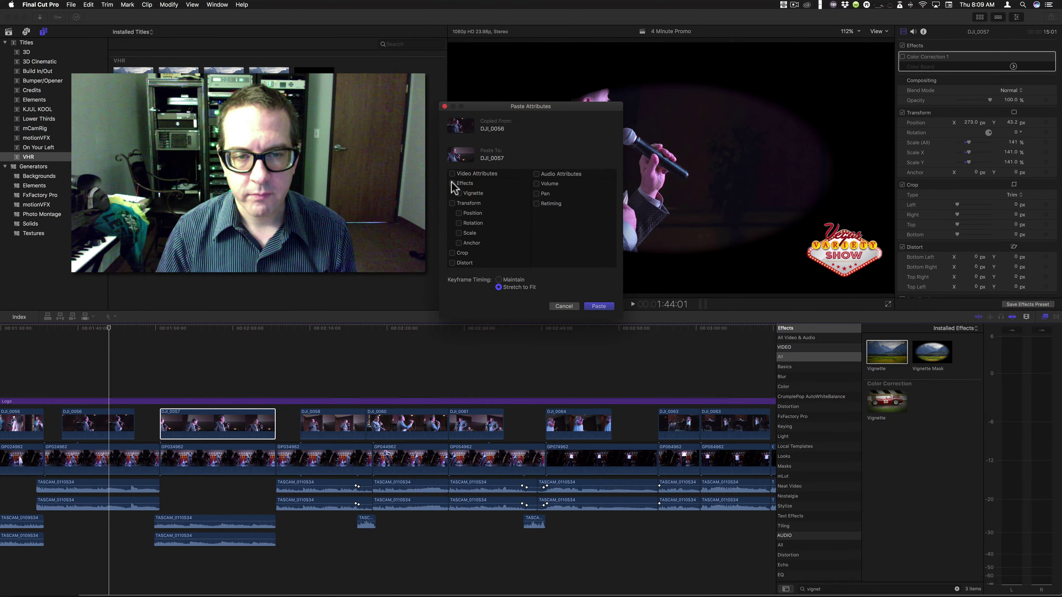
left_click(452, 183)
left_click(599, 306)
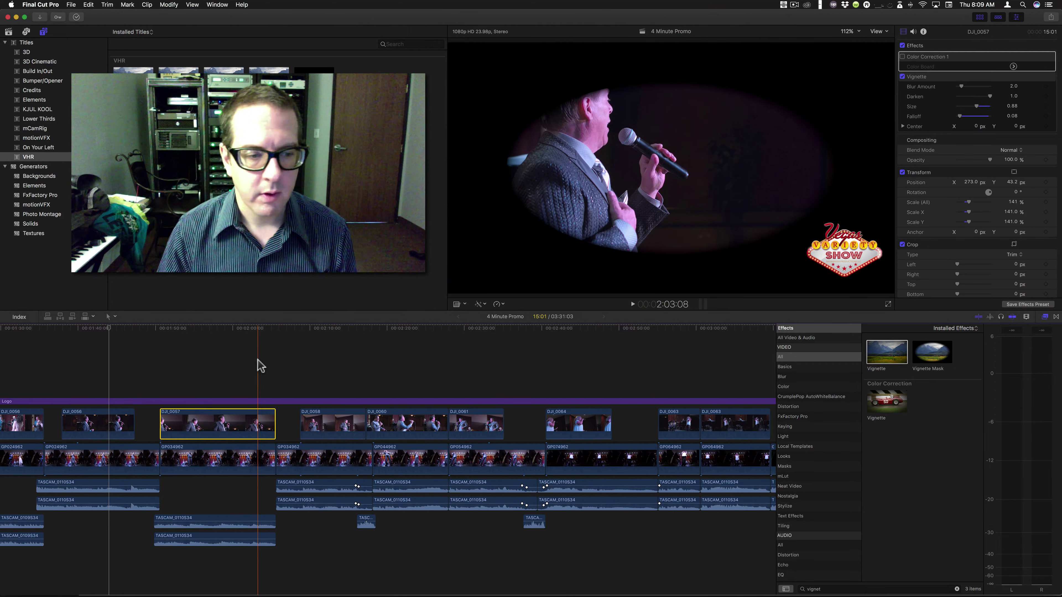
Step: Play through clips DJ_0056 and DJ_0057 to preview the matching vignettes
left_click(111, 331)
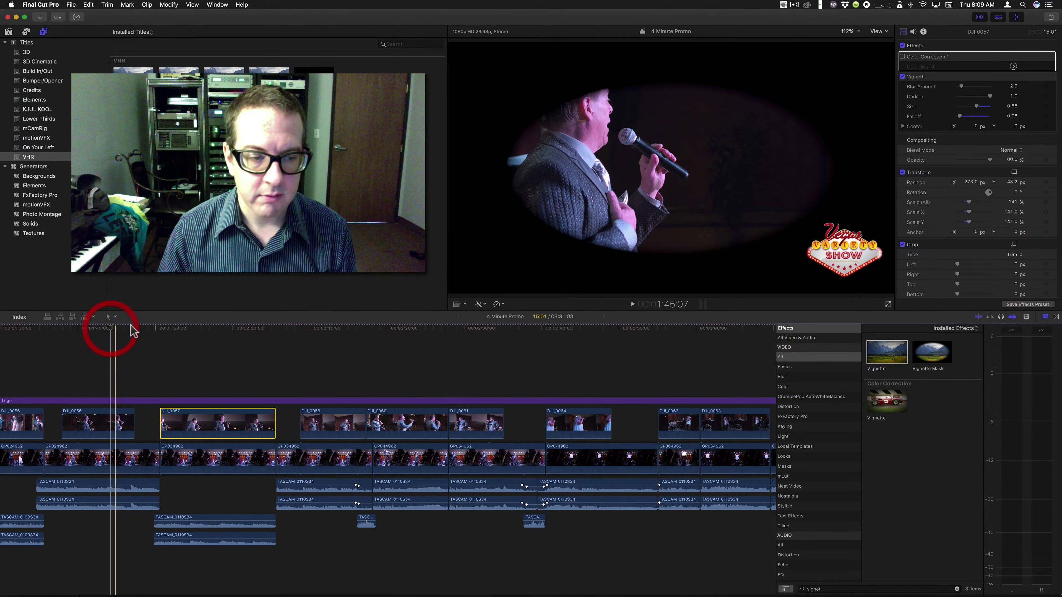
left_click(222, 330)
scroll(225, 333, "right", 1)
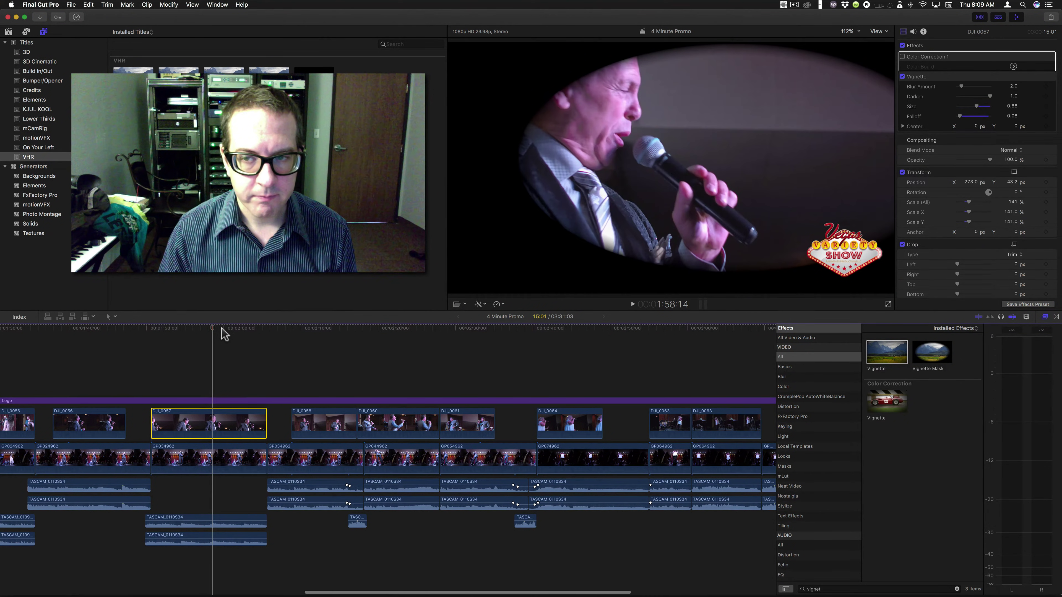
scroll(225, 333, "right", 2)
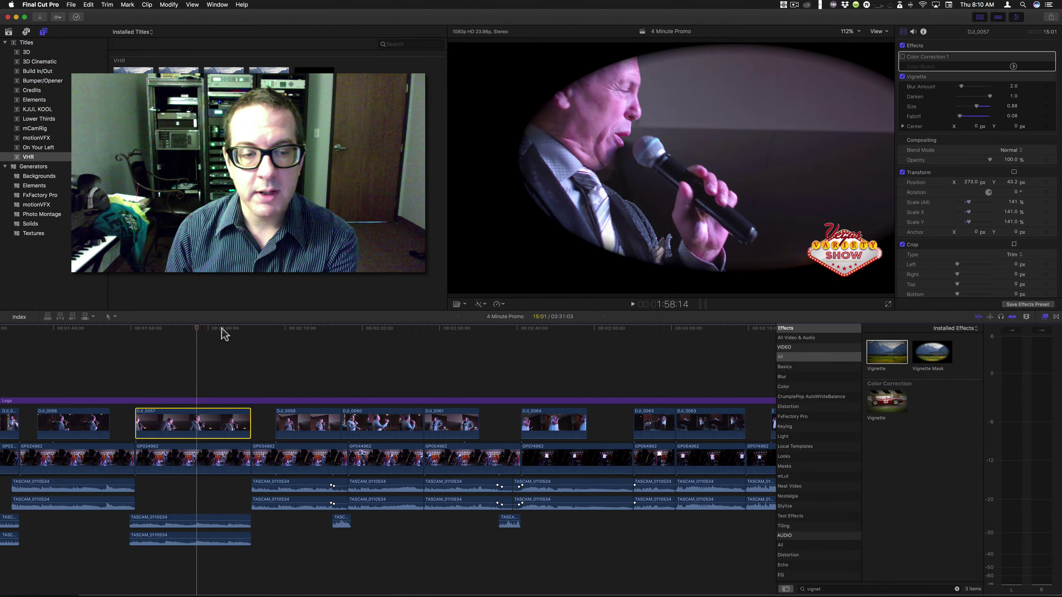
left_click_drag(197, 333, 100, 348)
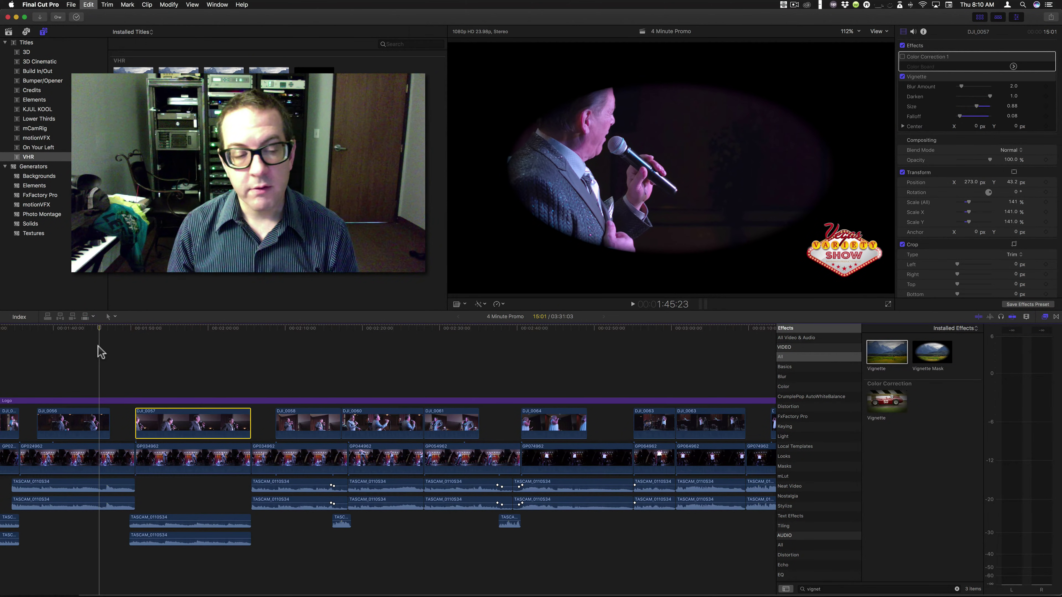
Step: Delete the Vignette effect from clip DJ_0056 and show the Light effects category
key("Down")
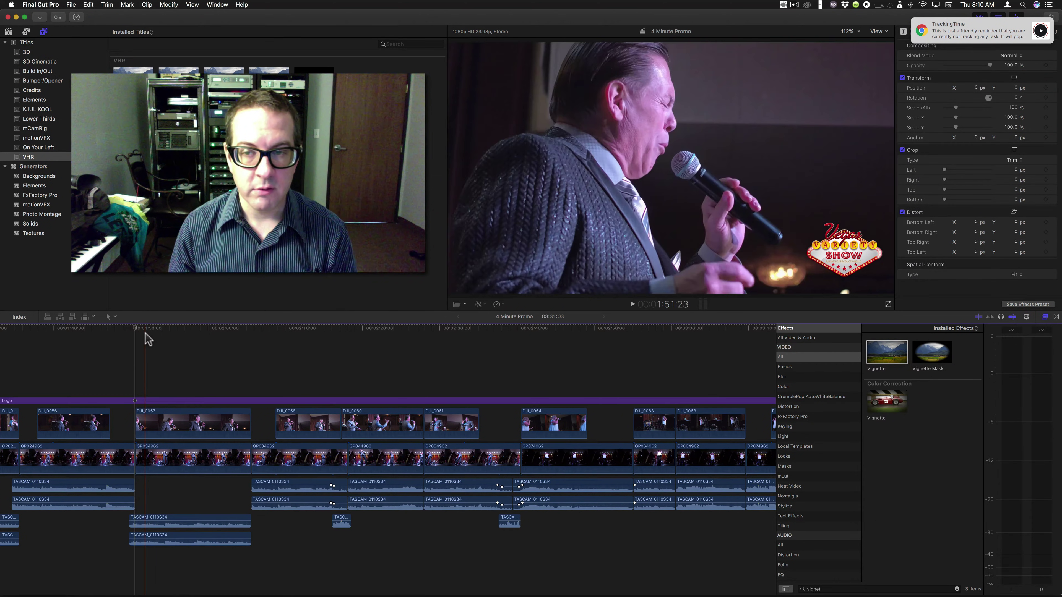
left_click(83, 332)
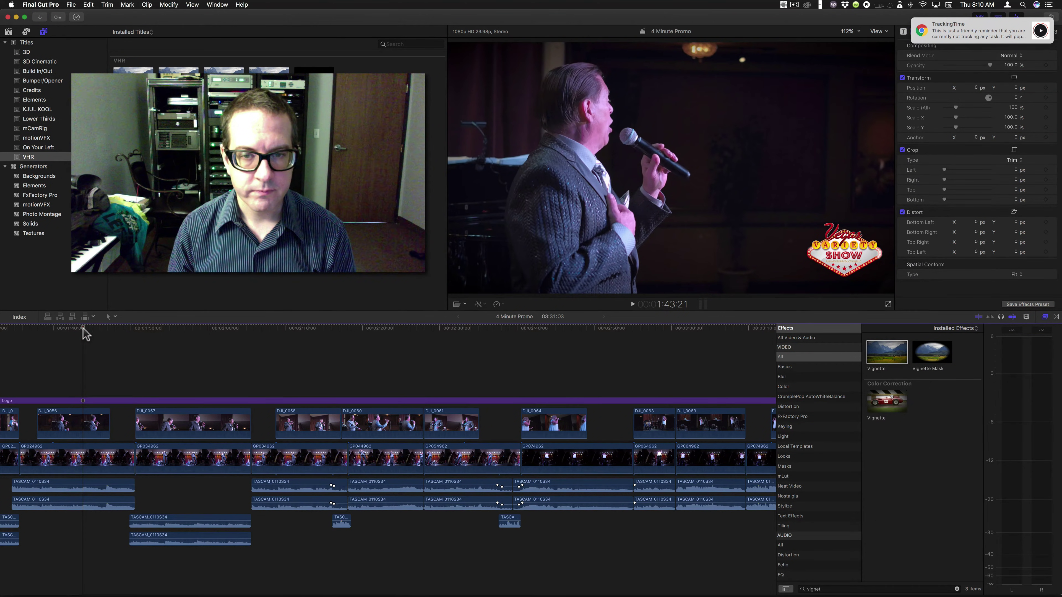
left_click(90, 331)
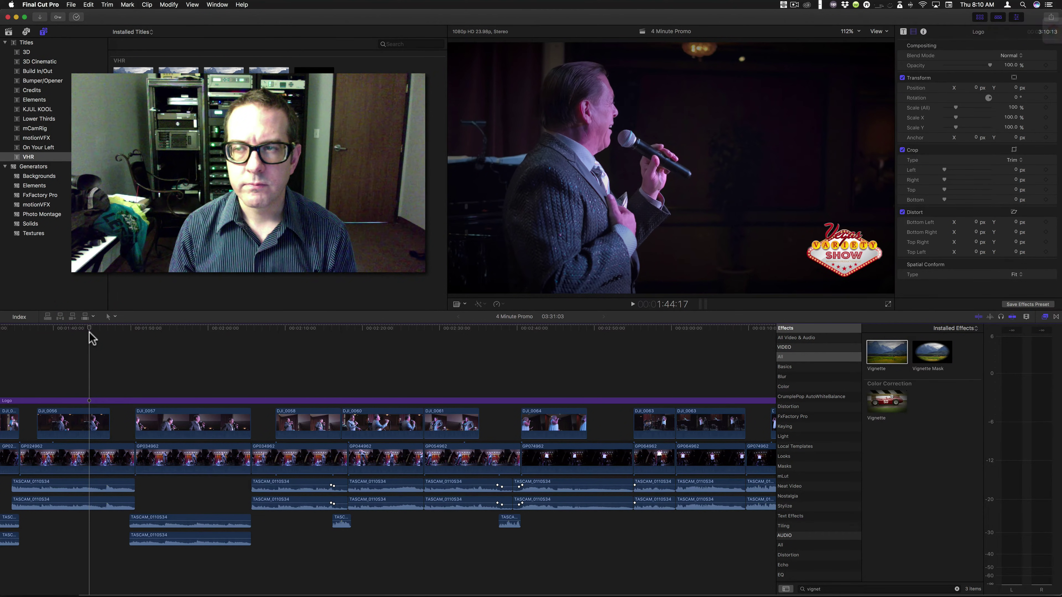
left_click(79, 327)
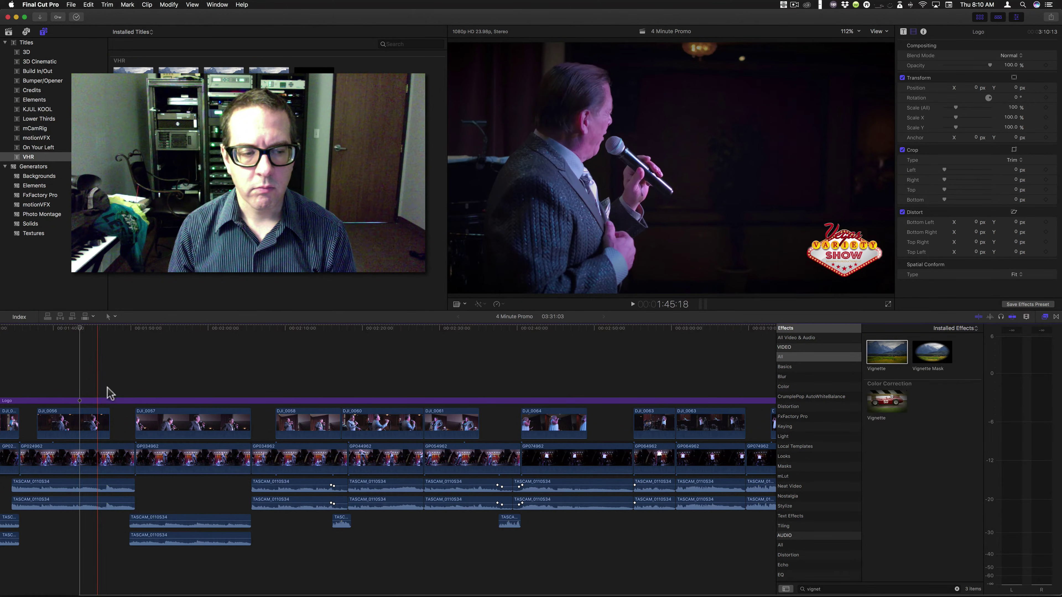
left_click(103, 418)
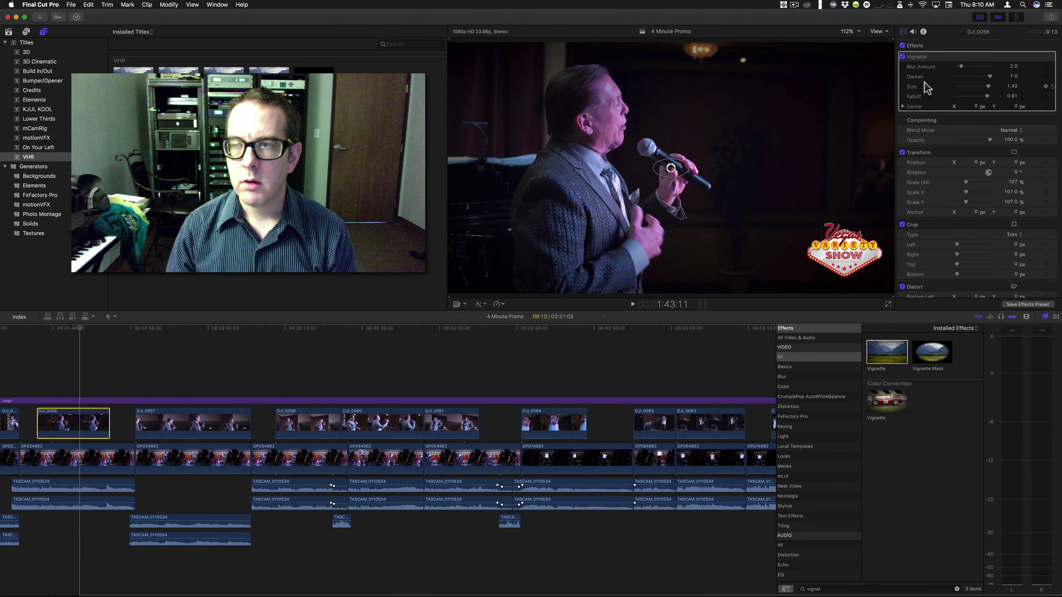
key("Delete")
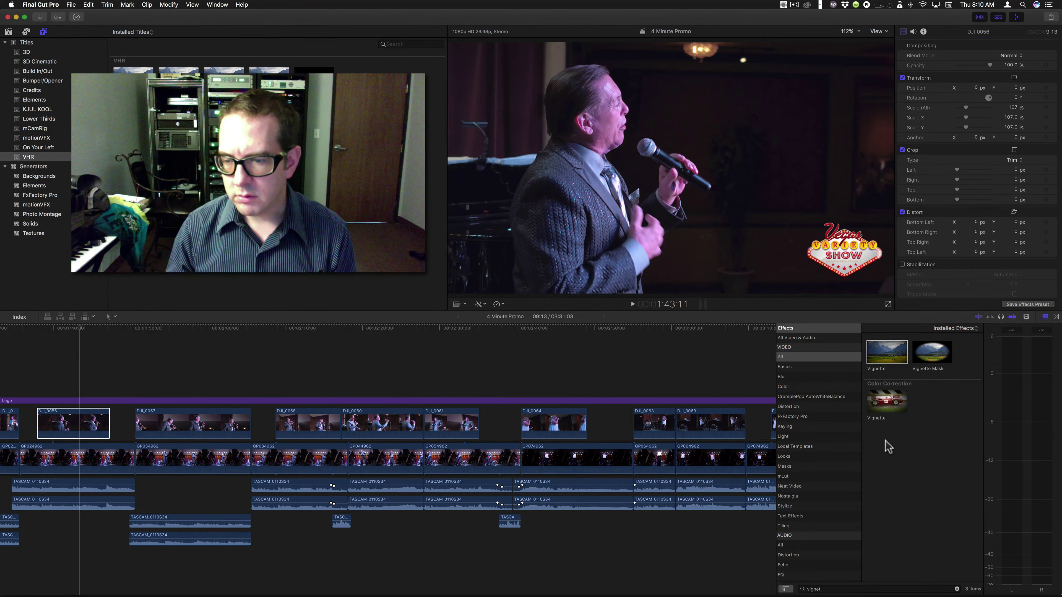
left_click(785, 436)
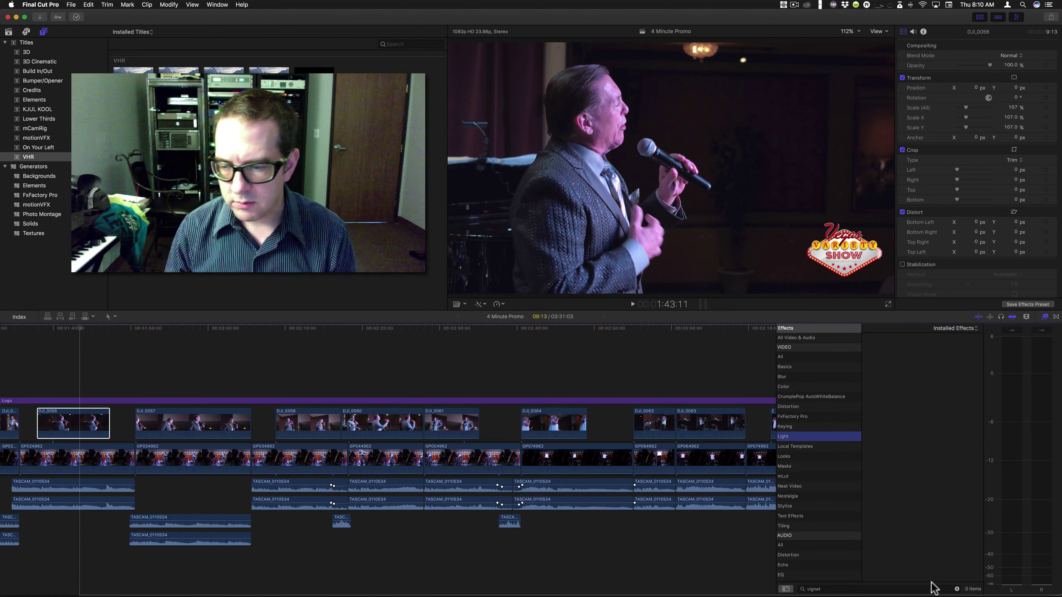
Step: Clear the effects search and apply Bokeh Random to clips DJ_0056 and DJ_0057
left_click(957, 589)
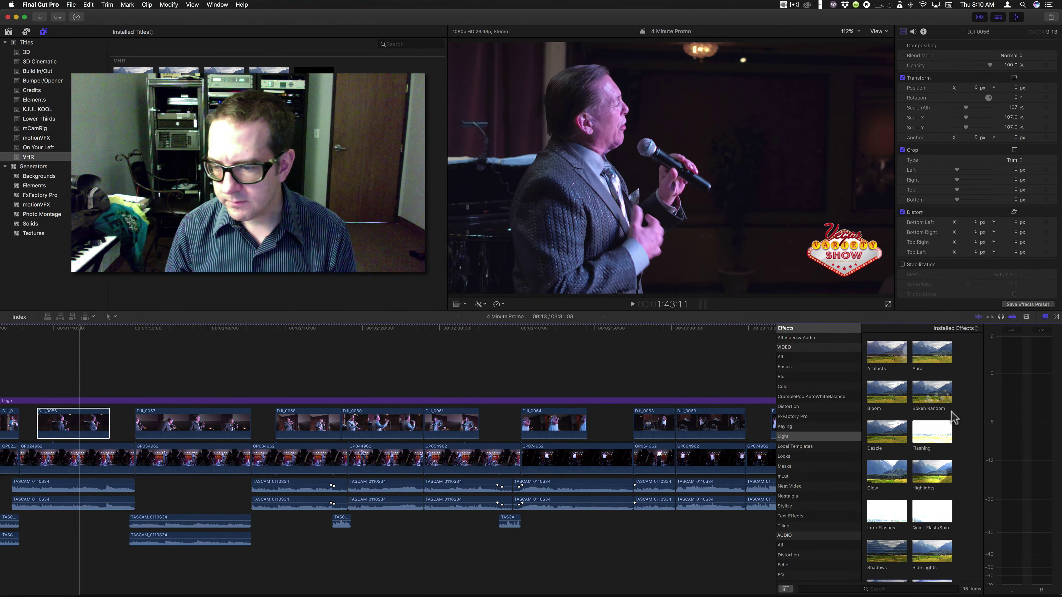
left_click_drag(950, 410, 65, 426)
left_click_drag(934, 395, 169, 426)
Step: Scrub back and forth through the clips to preview the bokeh circles
left_click_drag(69, 330, 39, 335)
left_click(41, 334)
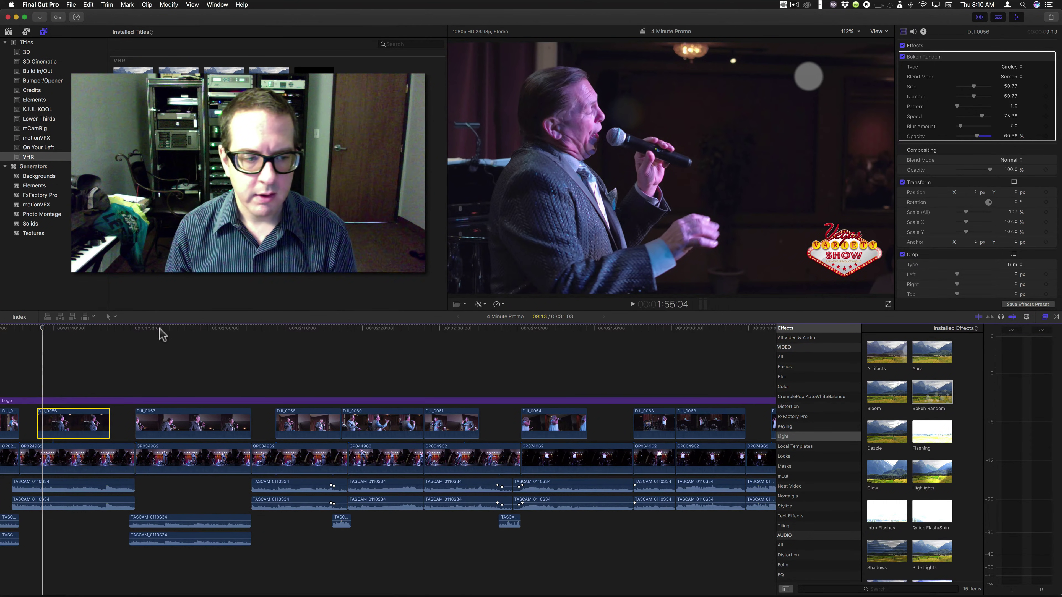
left_click_drag(142, 333, 145, 334)
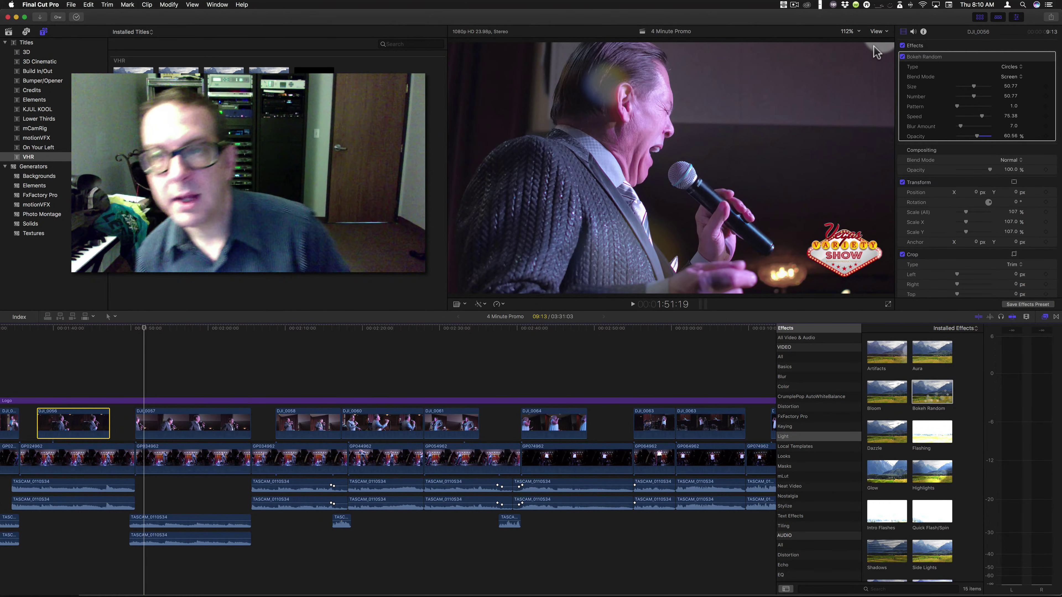
left_click_drag(144, 333, 38, 333)
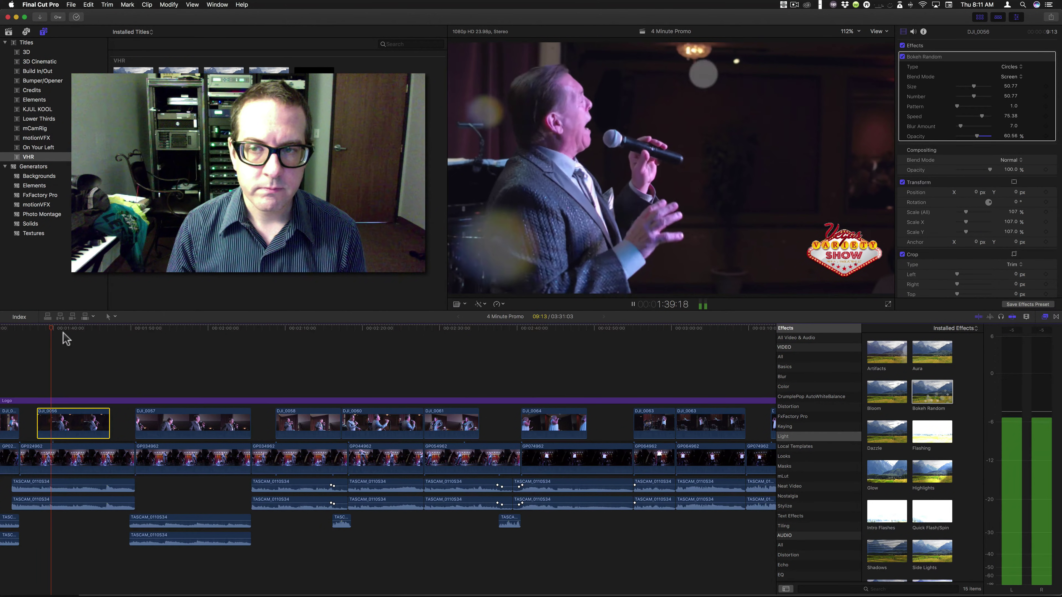
Step: Replay the section to preview the Bokeh Random effect
left_click(138, 333)
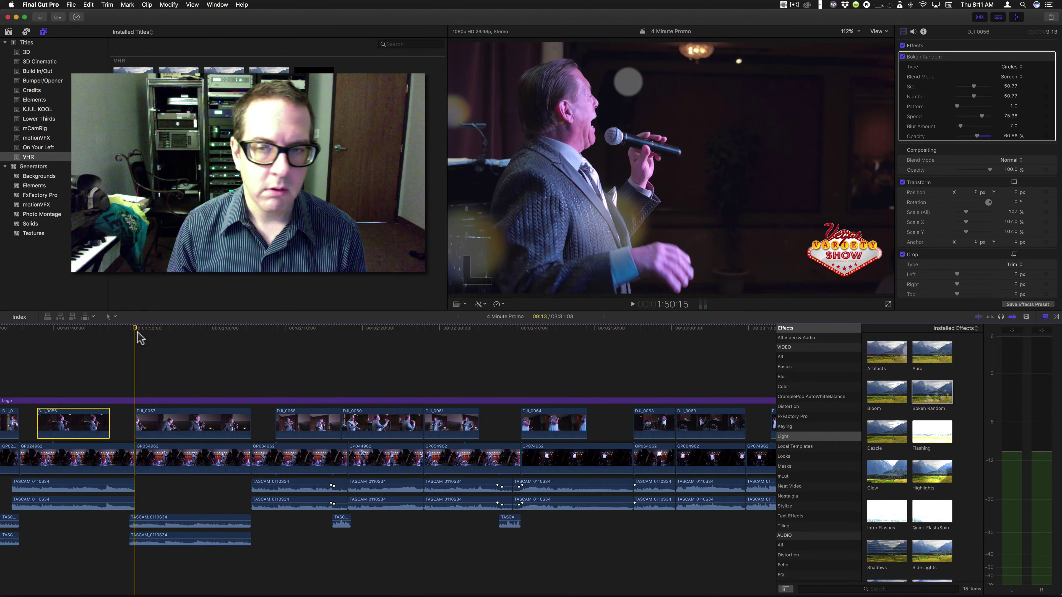
key("space")
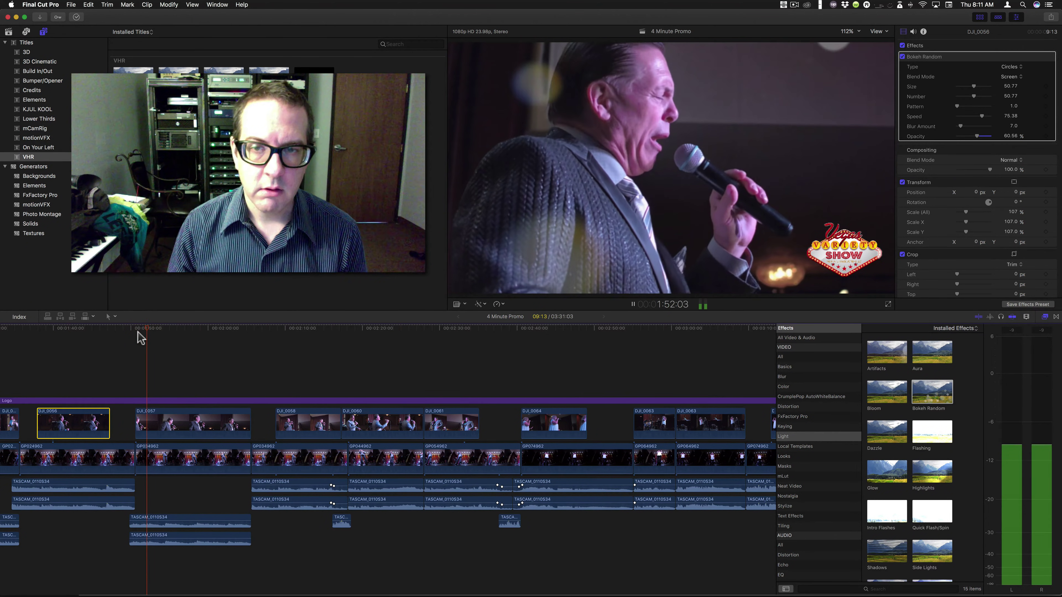
key("space")
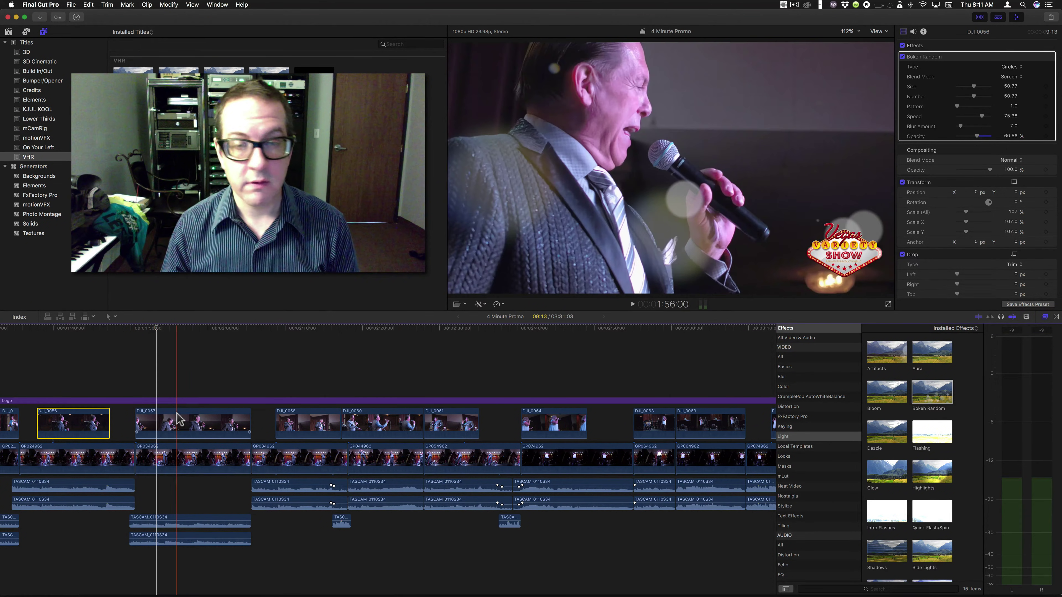
Step: Delete Bokeh Random from DJ_0056 and reselect the clip near 1:40
left_click(936, 57)
key("Delete")
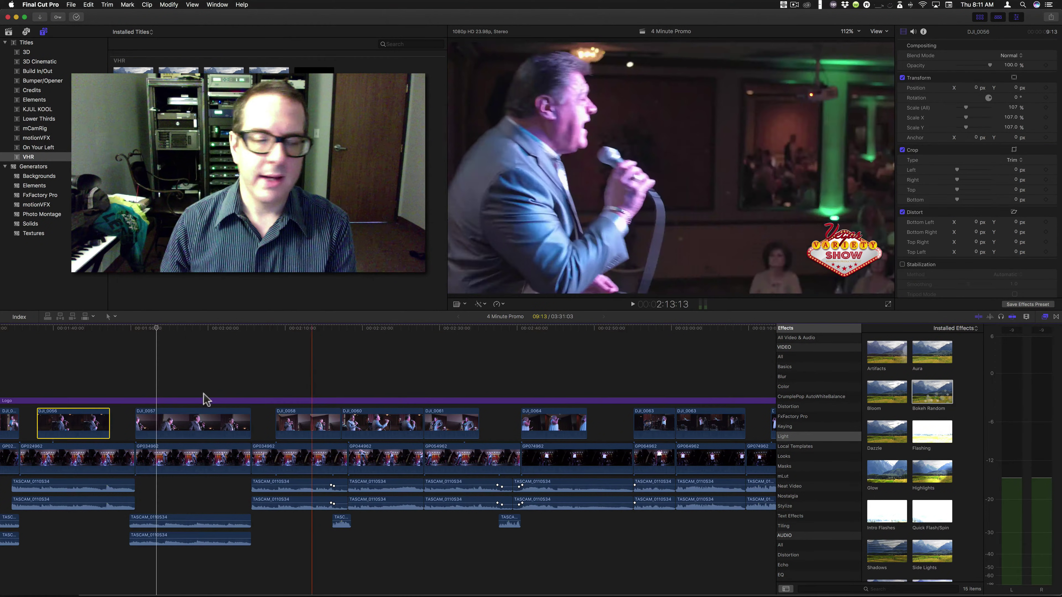
left_click(77, 423)
left_click(61, 329)
left_click(59, 416)
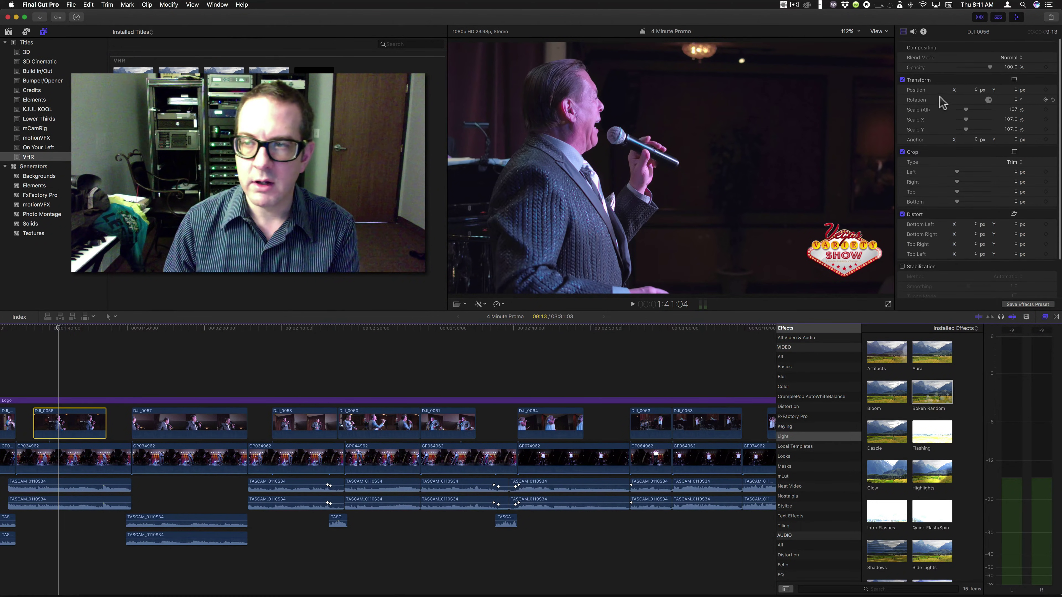
Step: Delete the Bokeh Random and Color Correction 1 effects from clip DJ_0057
left_click(200, 426)
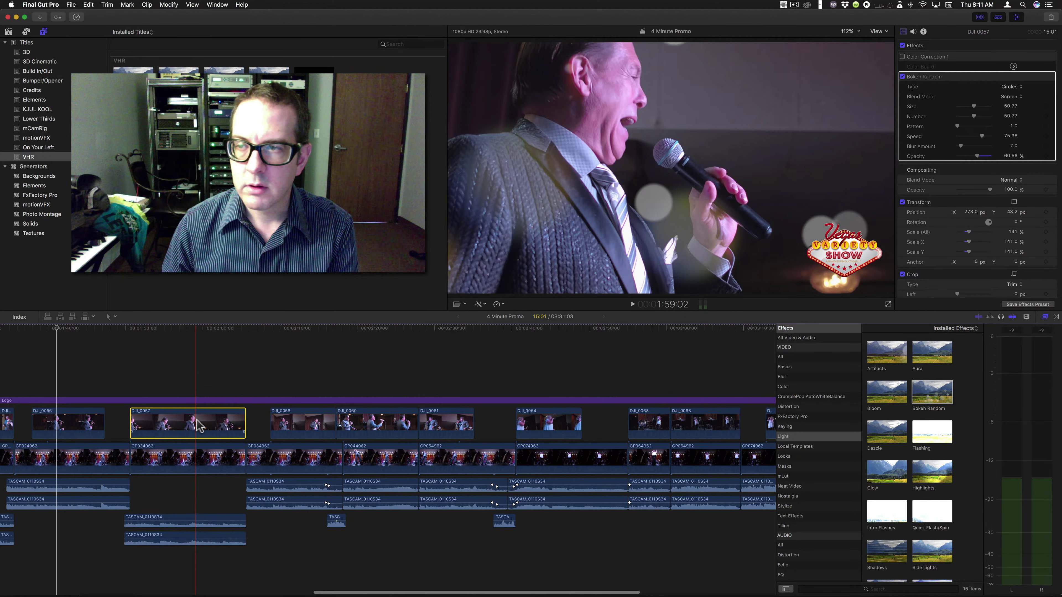
left_click(940, 77)
key("Delete")
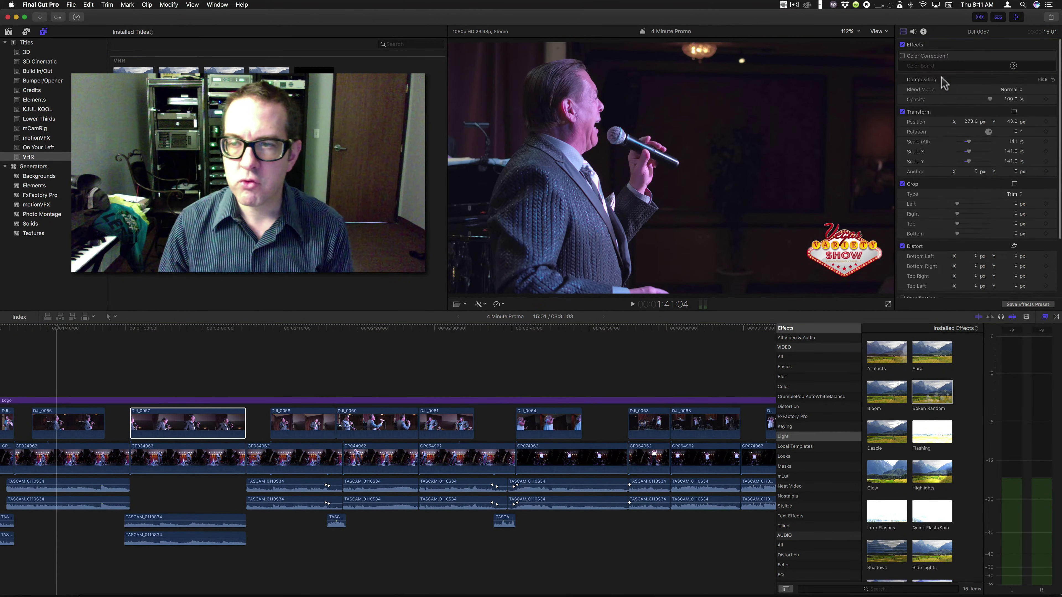
left_click(930, 56)
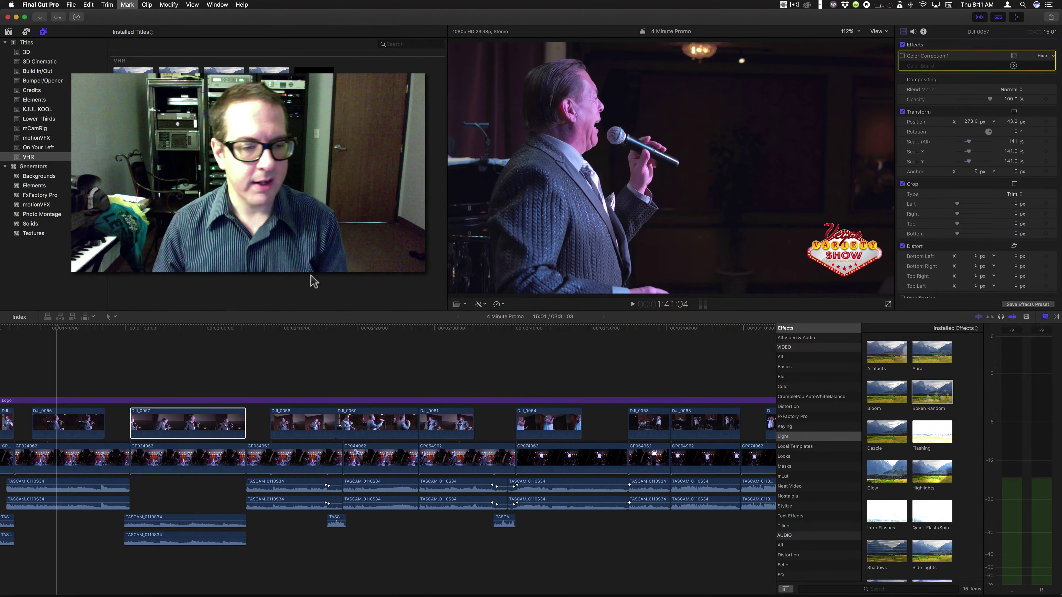
key("Delete")
left_click(68, 330)
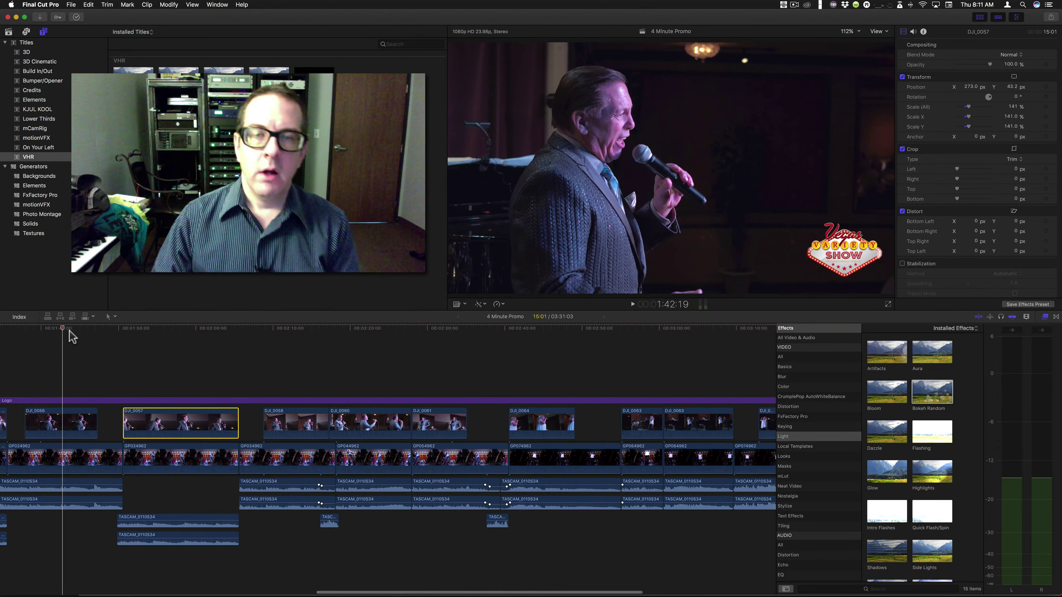
scroll(72, 336, "right", 10)
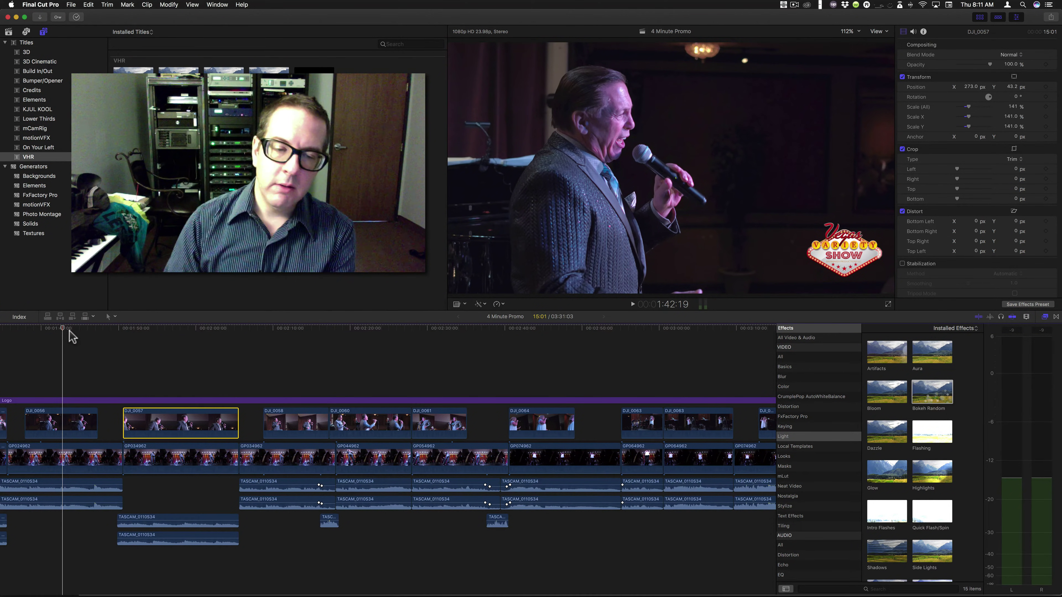
Step: Select all video clips from DJ_0063 to the start and nest them as '4 Minute Promo Clip'
scroll(72, 336, "left", 2)
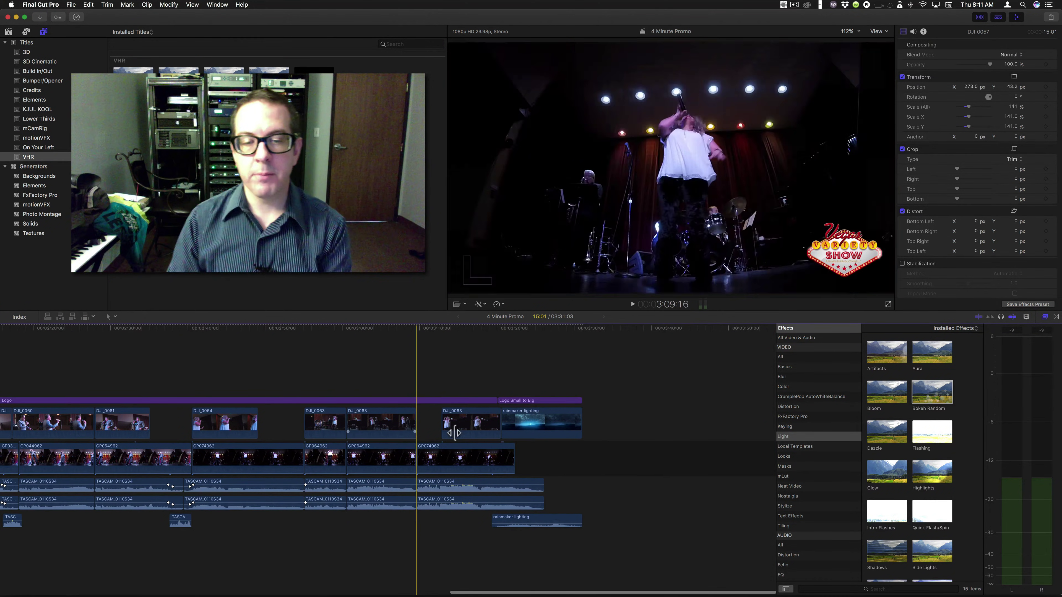
left_click(467, 426)
key("ctrl+semicolon")
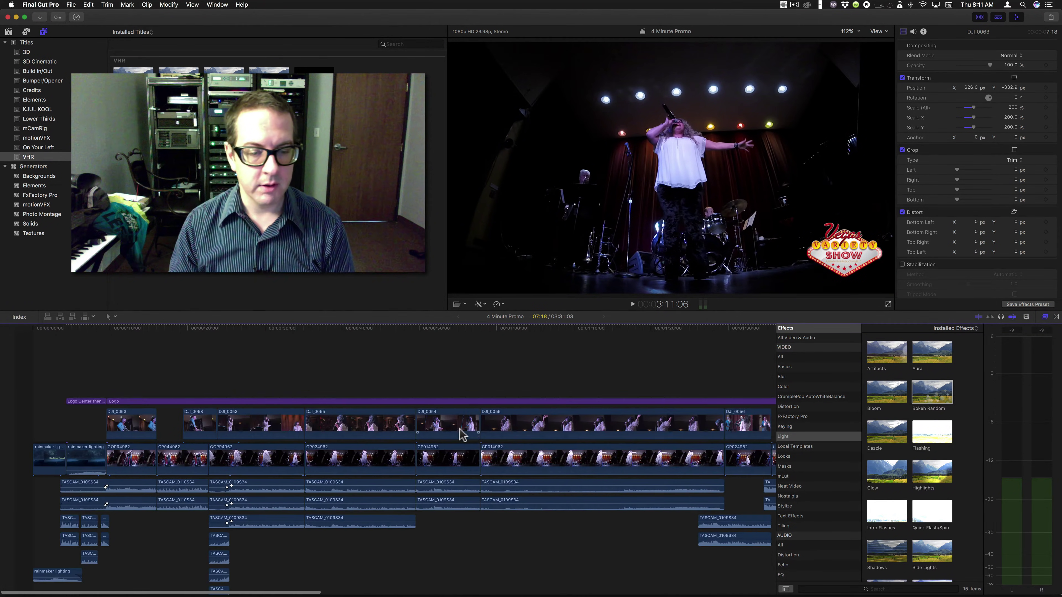
left_click(122, 456, "shift")
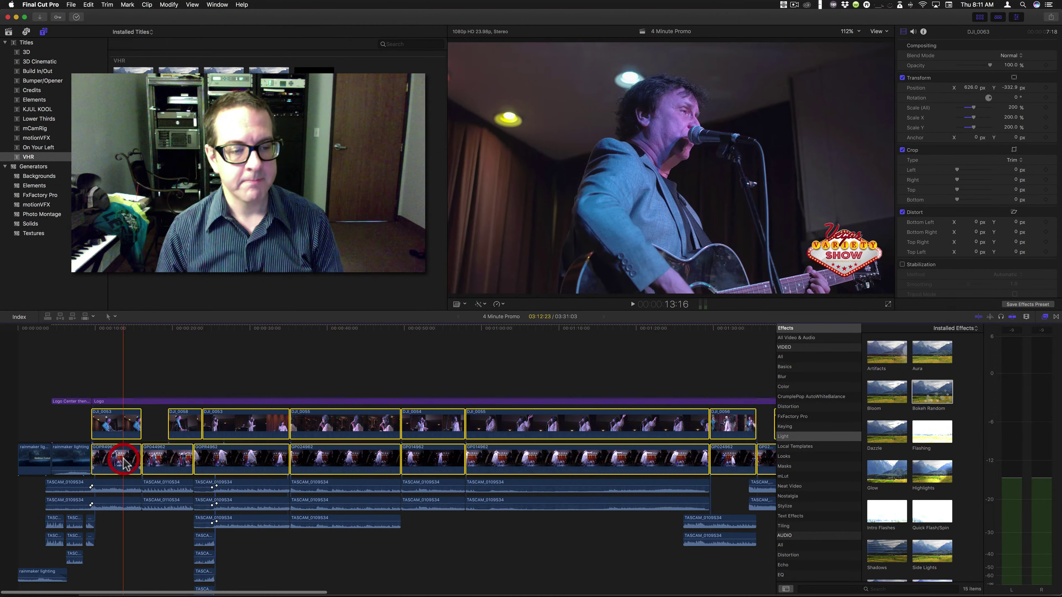
scroll(166, 453, "right", 20)
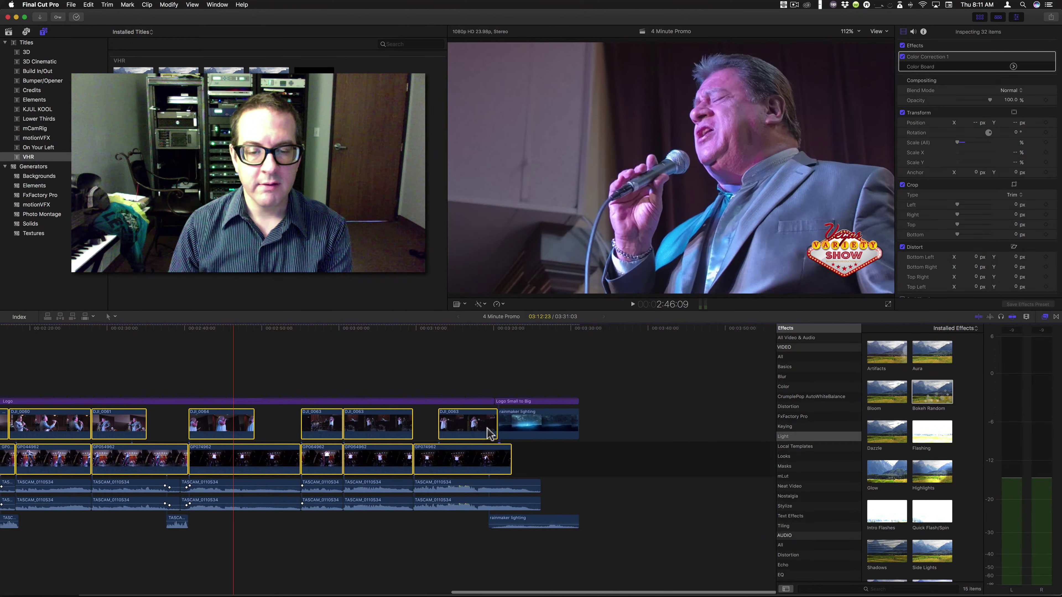
scroll(488, 434, "left", 20)
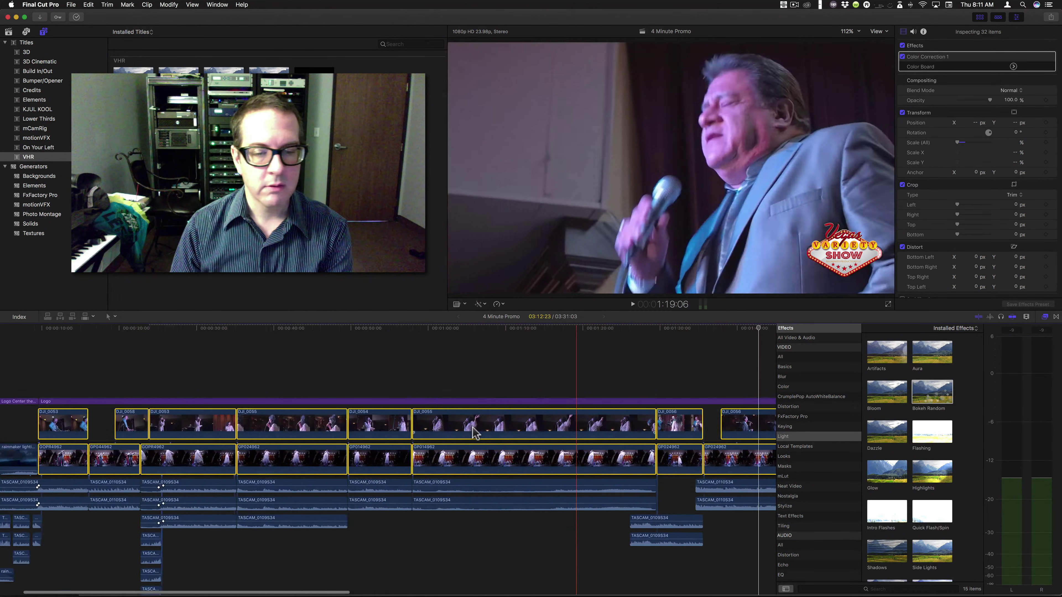
right_click(545, 427)
left_click(568, 428)
key("Return")
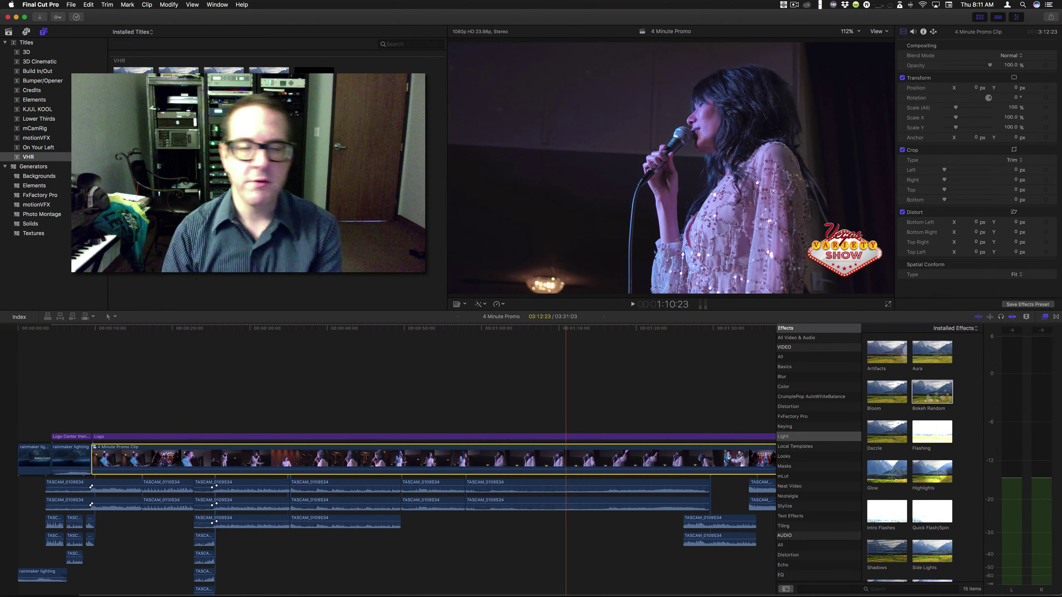
scroll(614, 342, "right", 10)
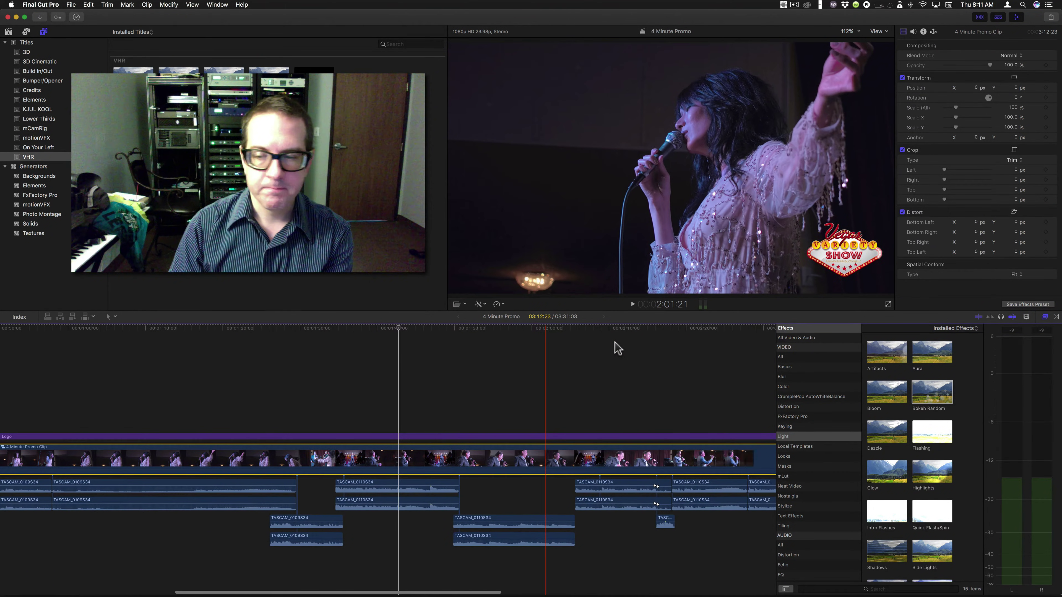
left_click_drag(932, 392, 404, 453)
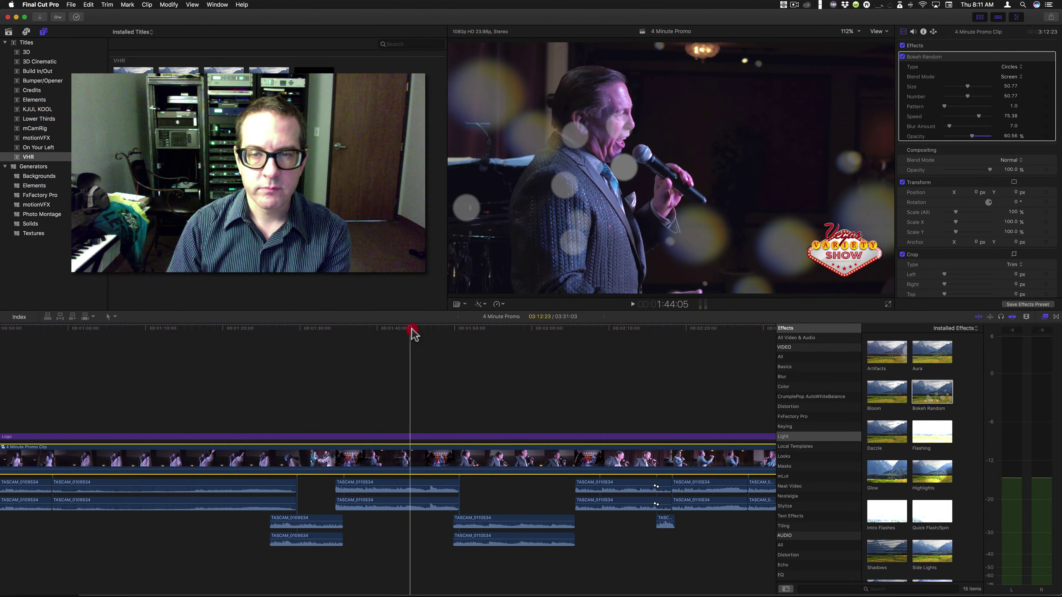
mouse_move(413, 331)
left_mouse_down()
mouse_move(465, 331)
mouse_move(424, 339)
left_mouse_up()
key("space")
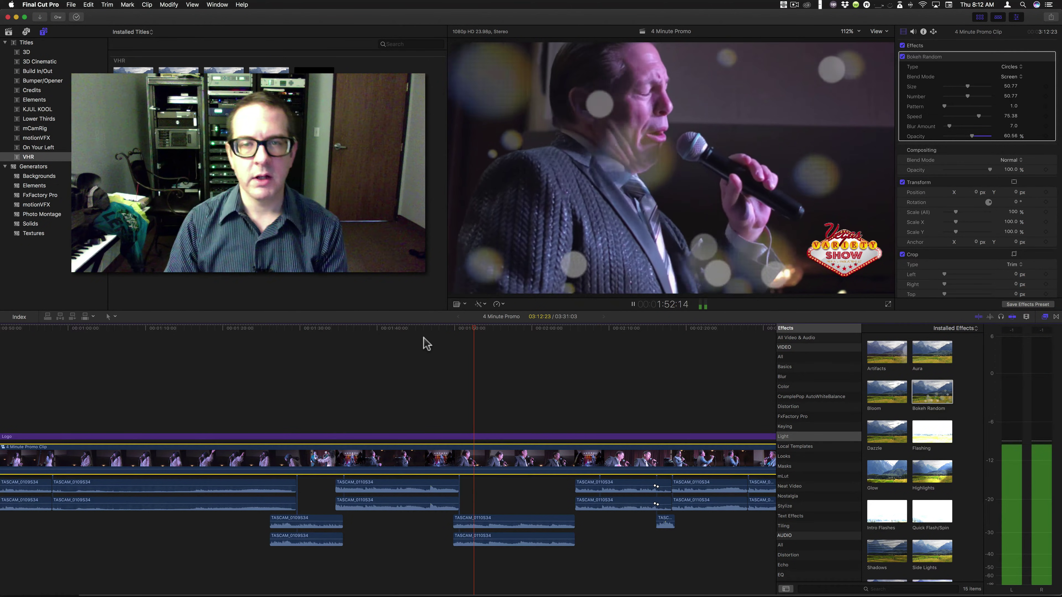
key("space")
key("Delete")
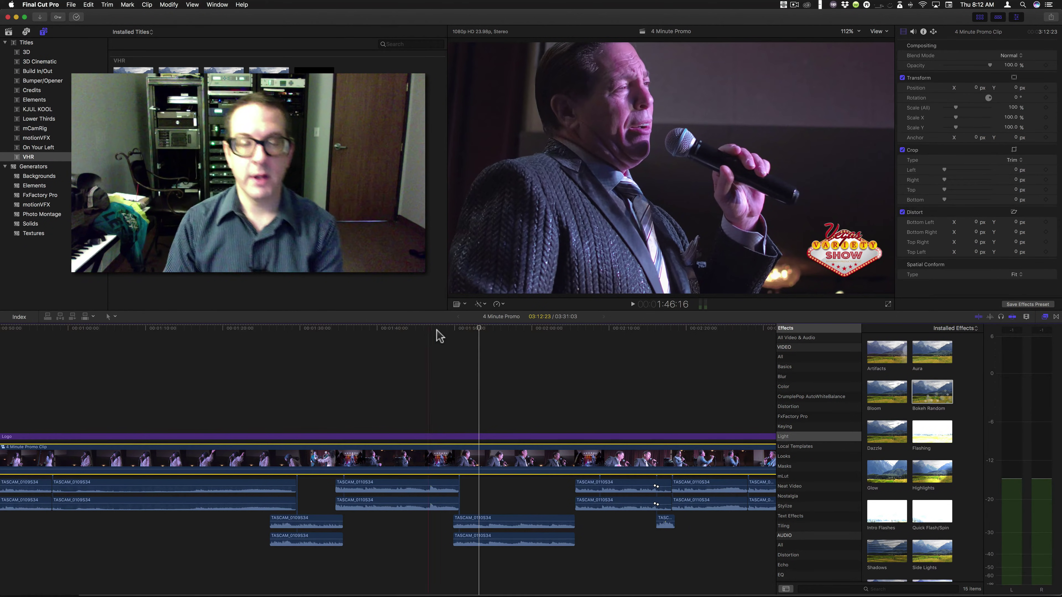
Step: Apply a Vignette to the compound clip at Size 1.5 and Falloff 0.41
left_click(404, 330)
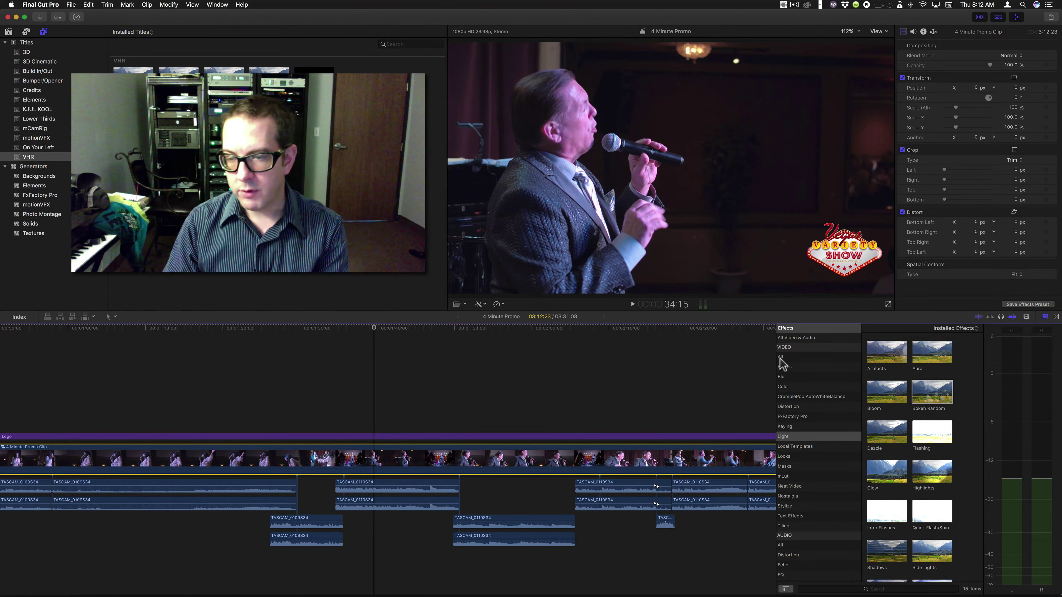
left_click(780, 357)
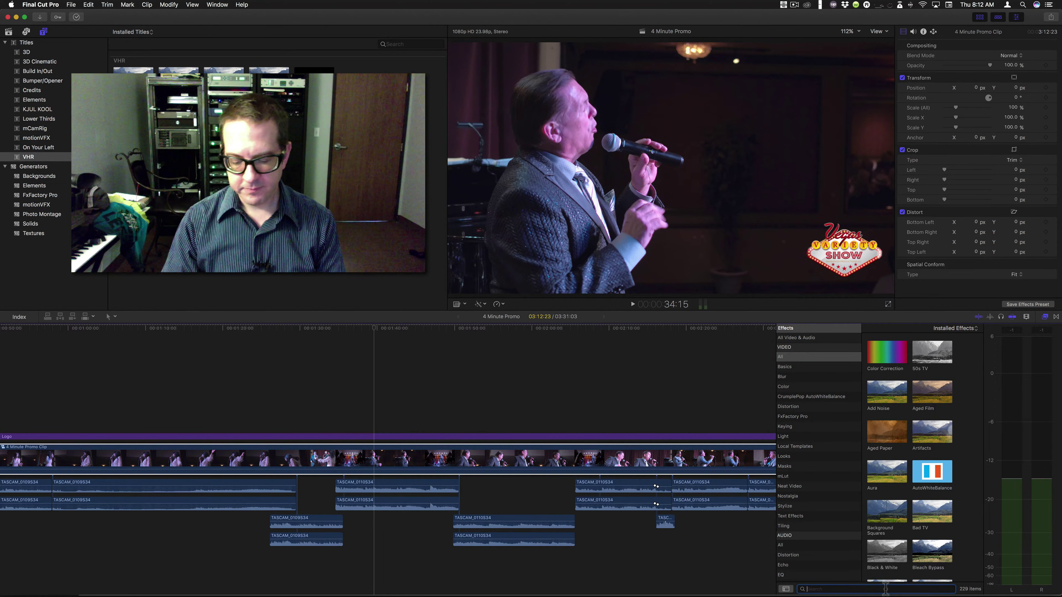
type("vignet")
left_click_drag(887, 352, 359, 455)
left_click_drag(732, 171, 674, 174)
left_click_drag(885, 278, 792, 206)
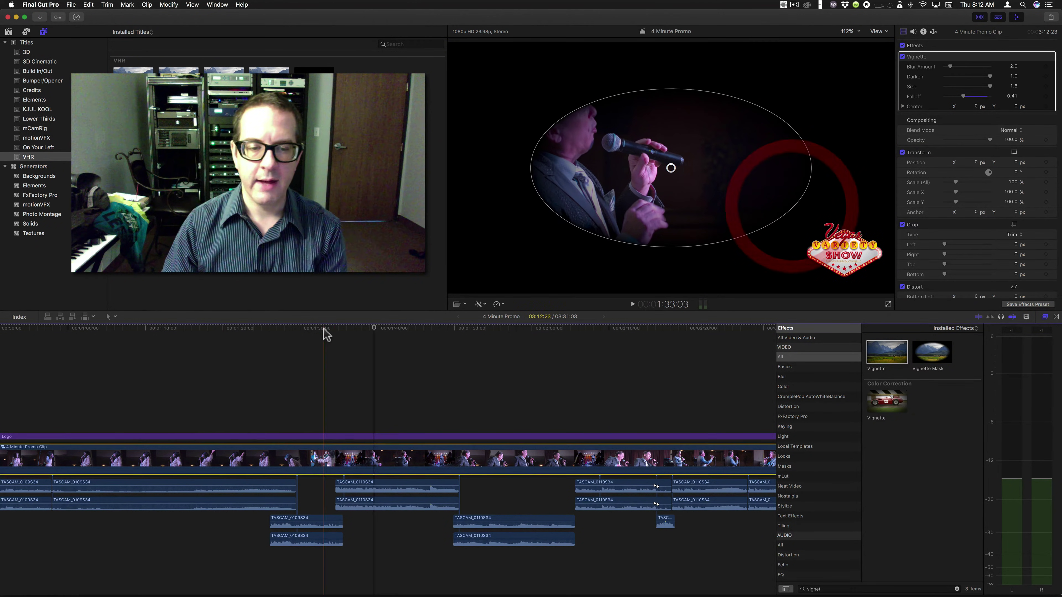
Step: Play the vignetted promo from an earlier point and stop at 1:54:18
left_click(355, 332)
key("space")
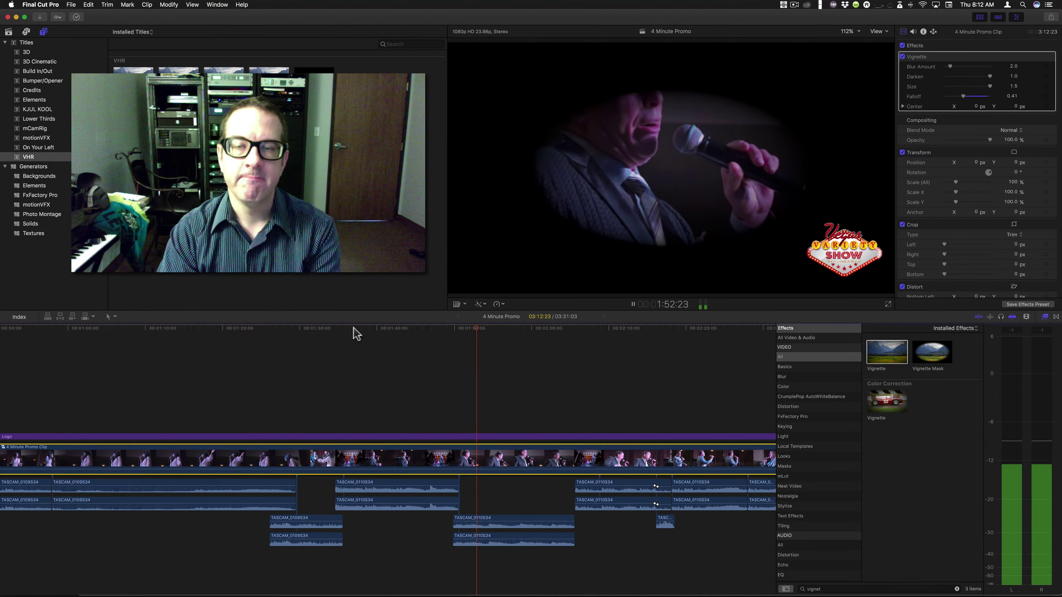
key("space")
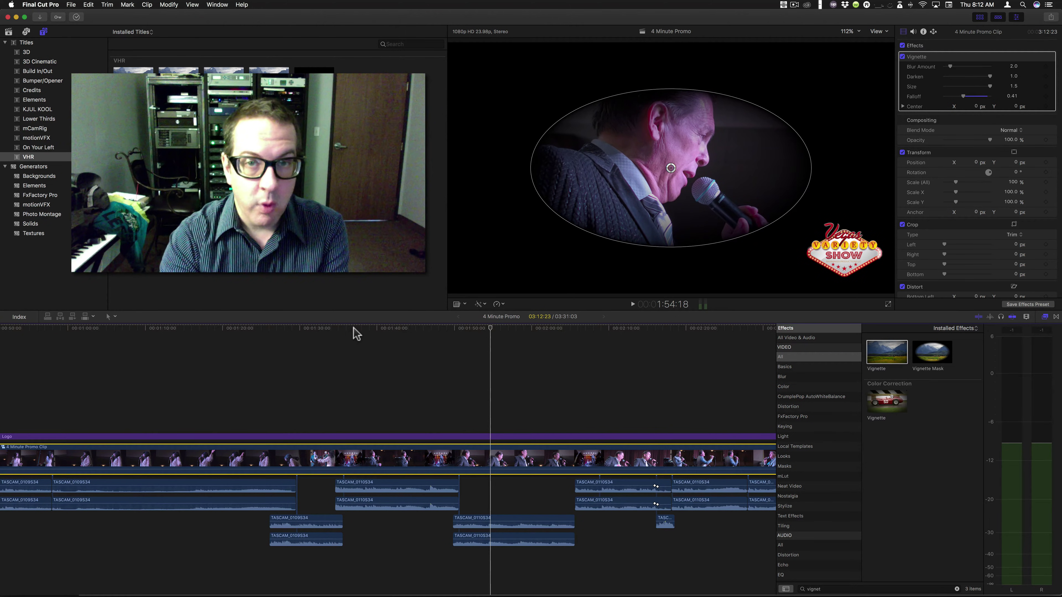
Step: Inside 4 Minute Promo Clip, slide DJI_0055 and GP024962 earlier, then return to the project
scroll(356, 334, "left", 10)
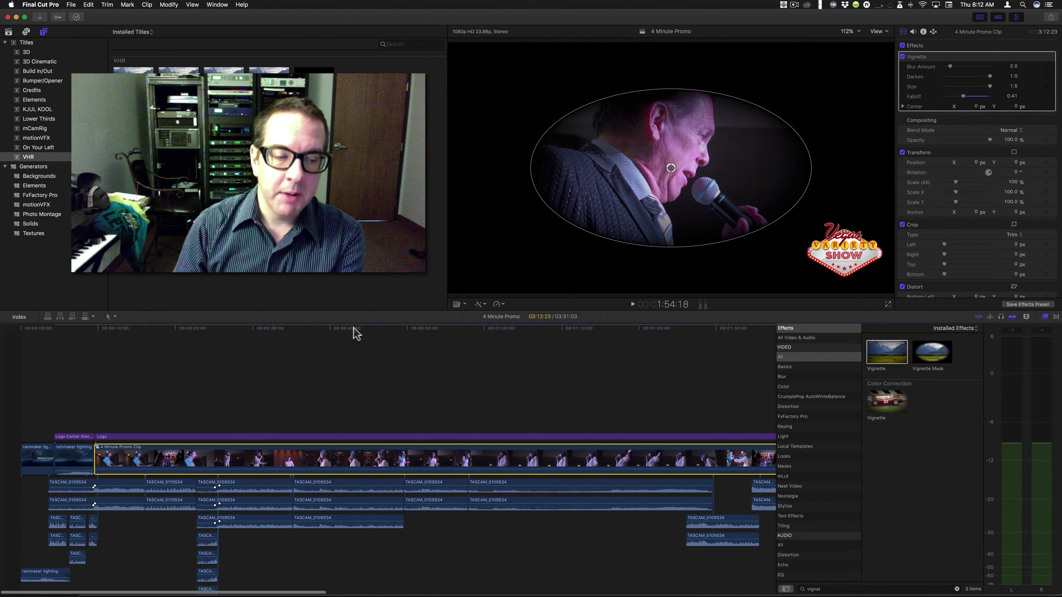
left_click_drag(152, 333, 357, 338)
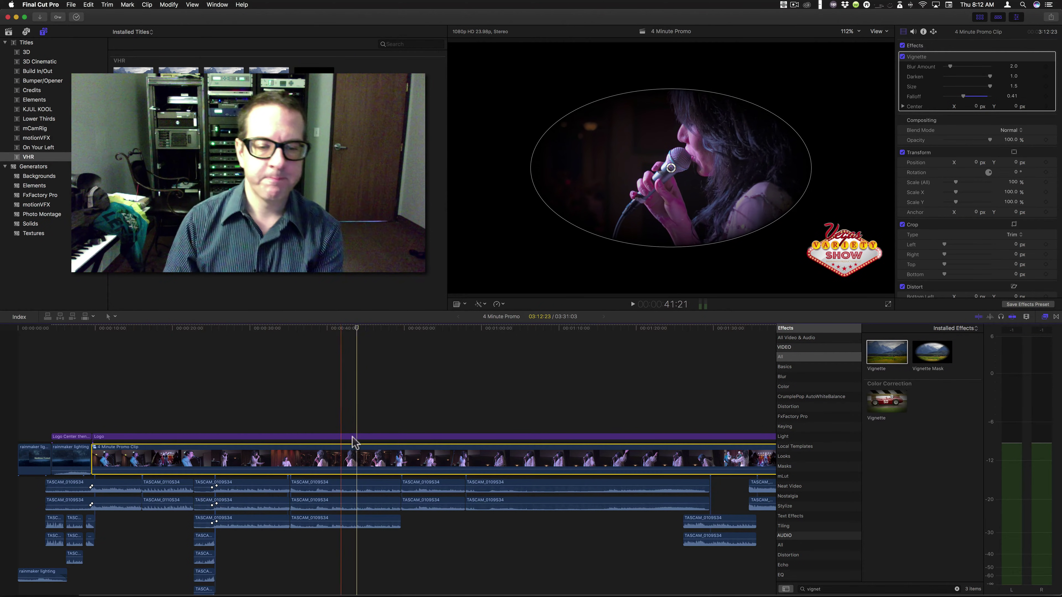
double_click(350, 461)
left_click_drag(293, 364, 143, 472)
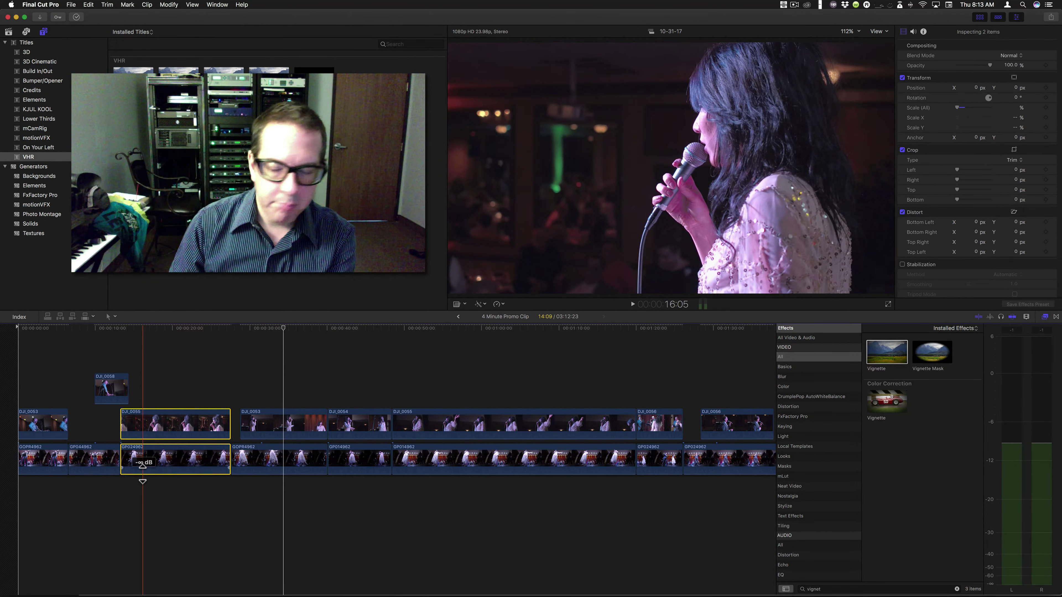
left_click(458, 317)
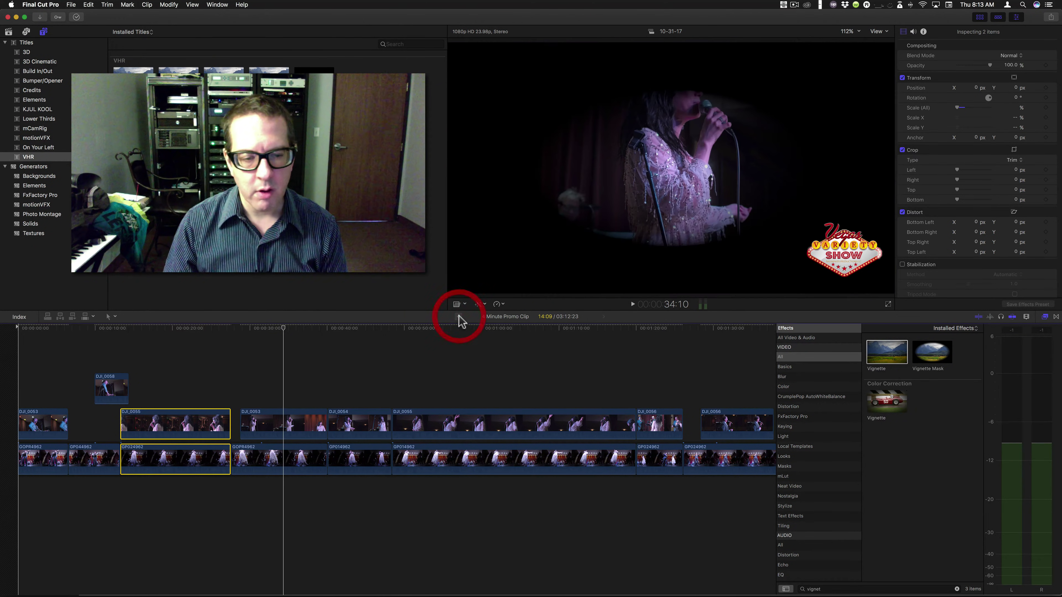
Step: Play the project, stop at 29:10, and reopen the 4 Minute Promo Clip
left_click(196, 330)
key("space")
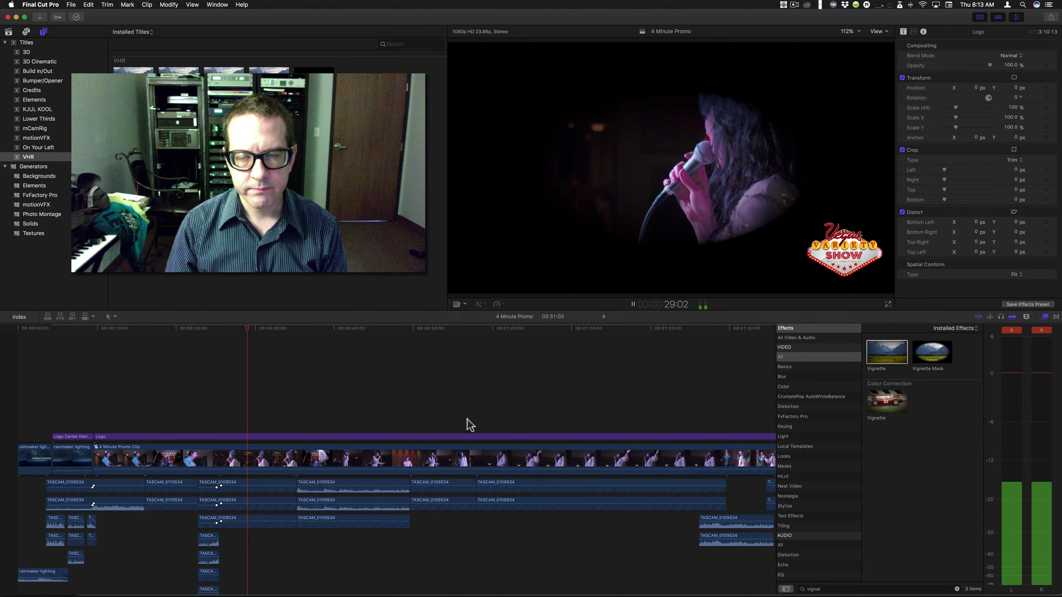
key("space")
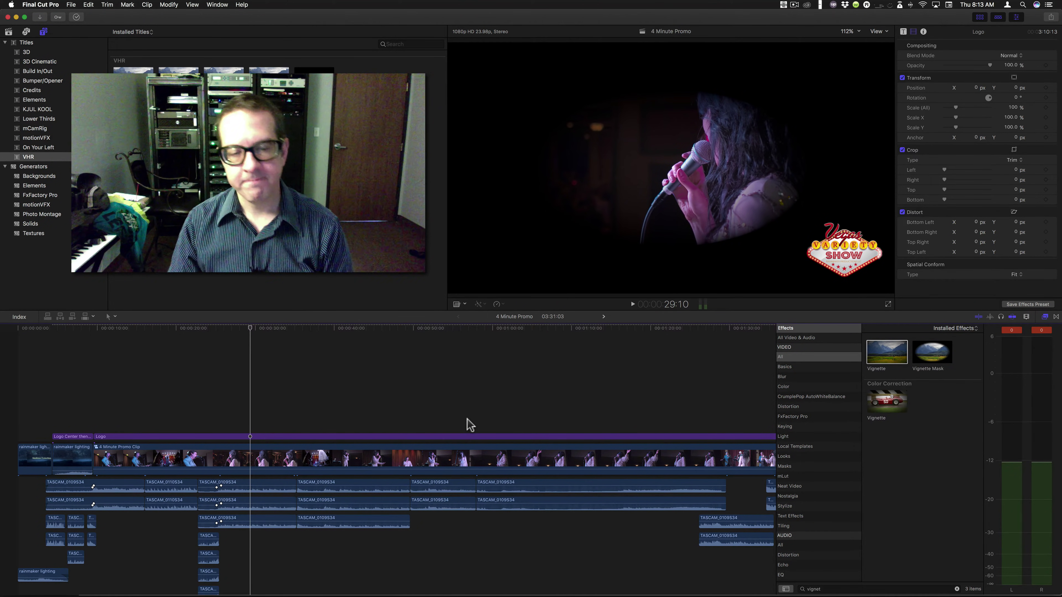
double_click(457, 449)
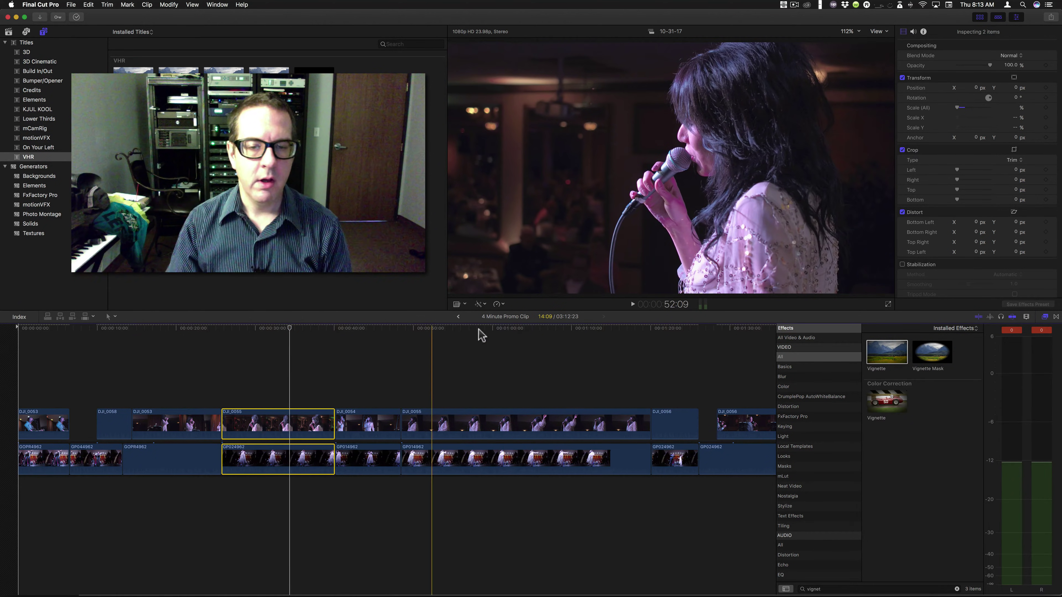
Step: Back in the 4 Minute Promo project, break apart the compound clip, then regroup it as 4 Minute Promo Clip
left_click(458, 317)
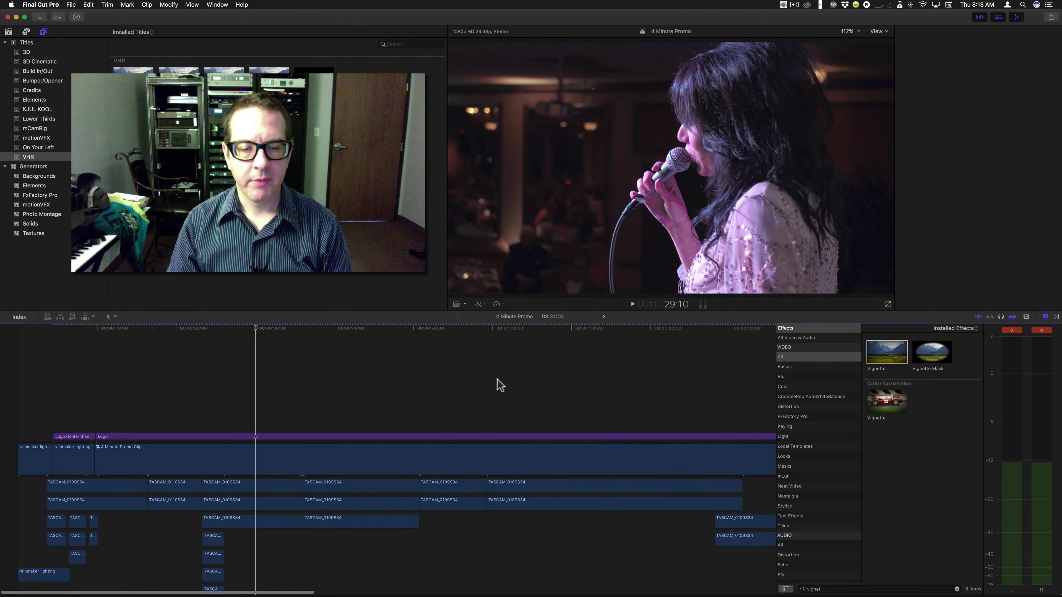
left_click(273, 386)
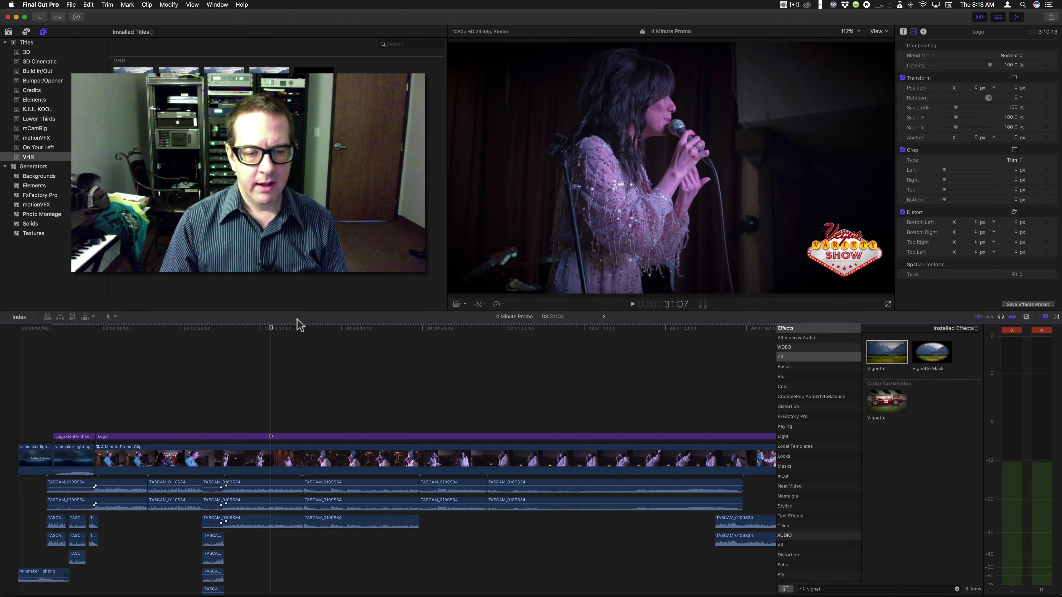
left_click(282, 339)
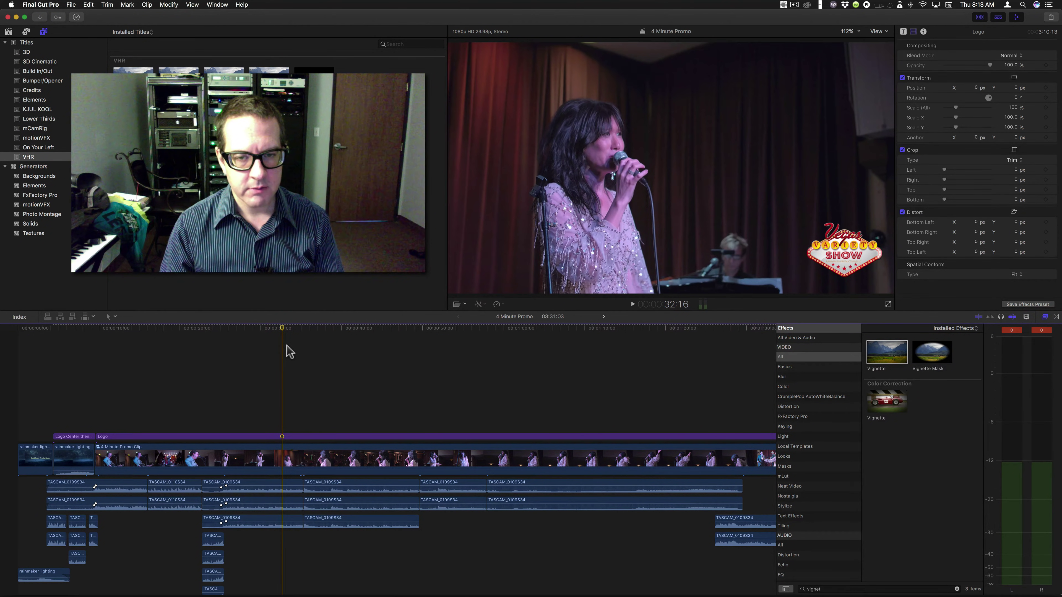
key("super+z")
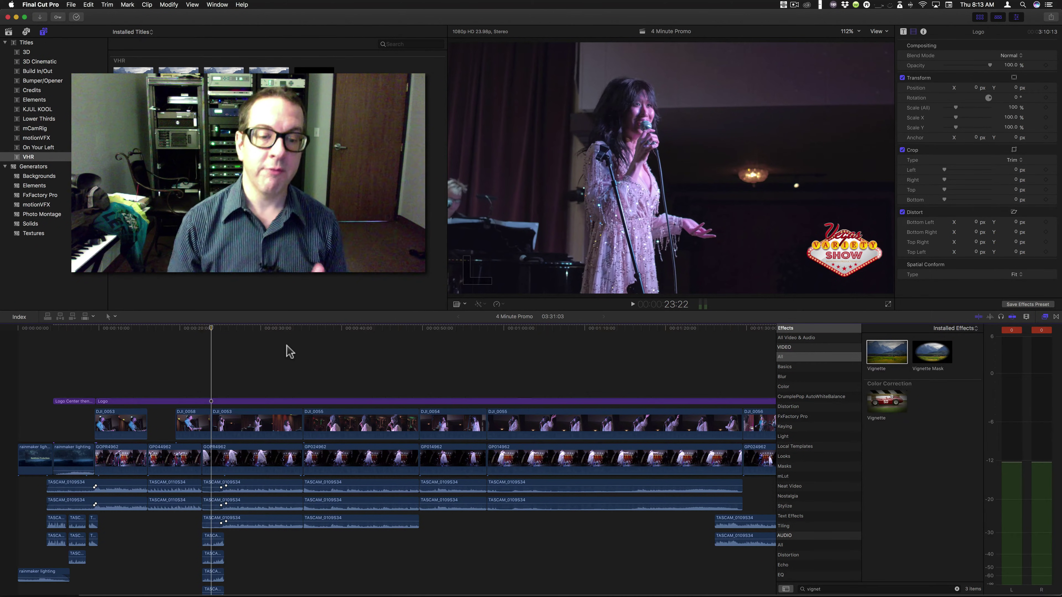
key("alt+g")
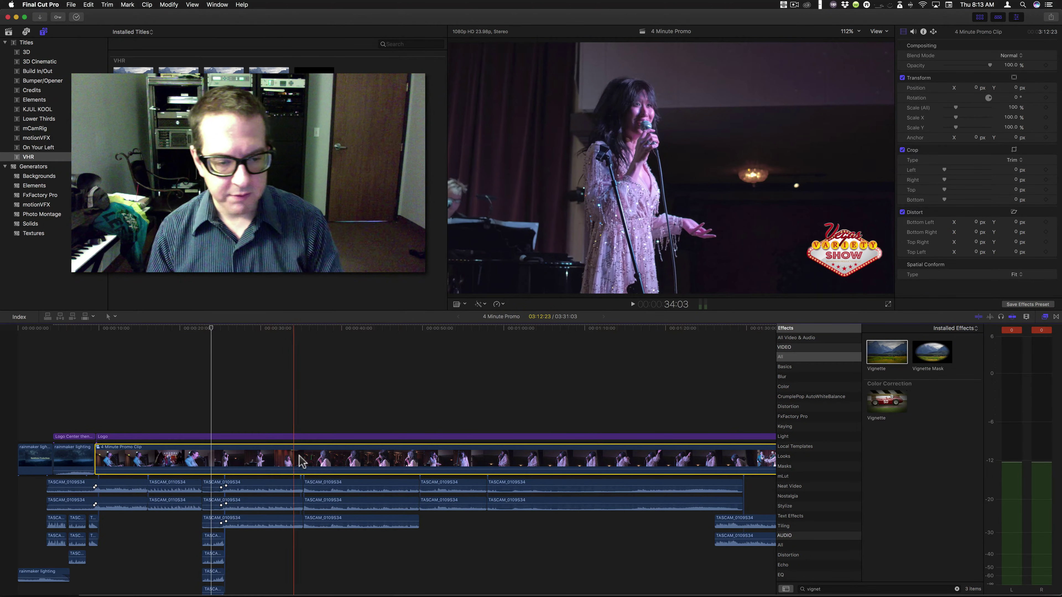
Step: Open the 4 Minute Promo Clip, return to the project, and skim to about 35 seconds
double_click(266, 455)
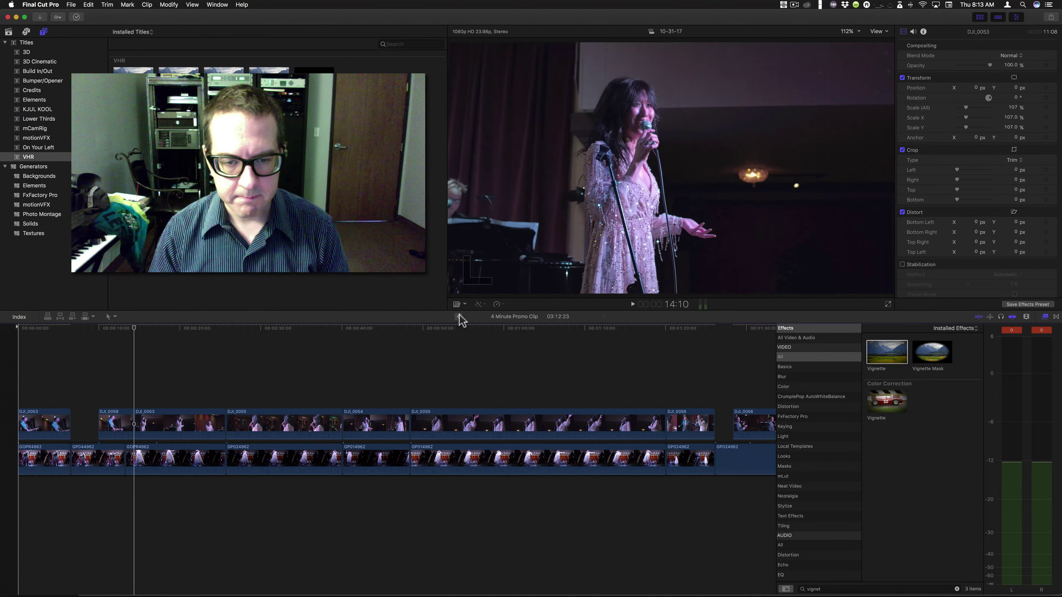
left_click(459, 316)
left_click(303, 328)
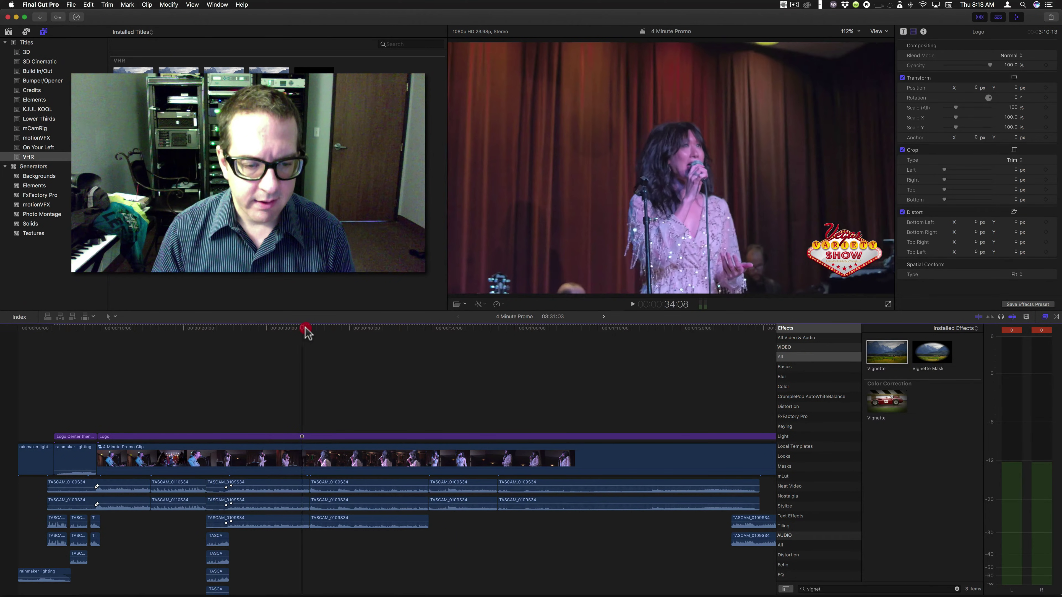
left_click_drag(305, 328, 309, 328)
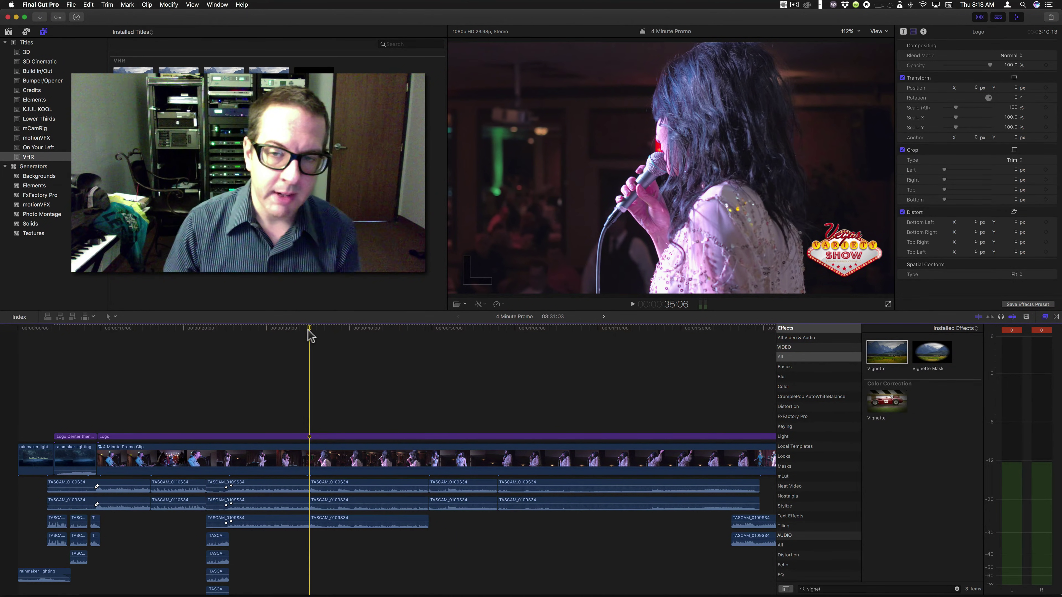
Step: Re-enter the compound clip to skim its frames, step back out, then go inside again
double_click(308, 456)
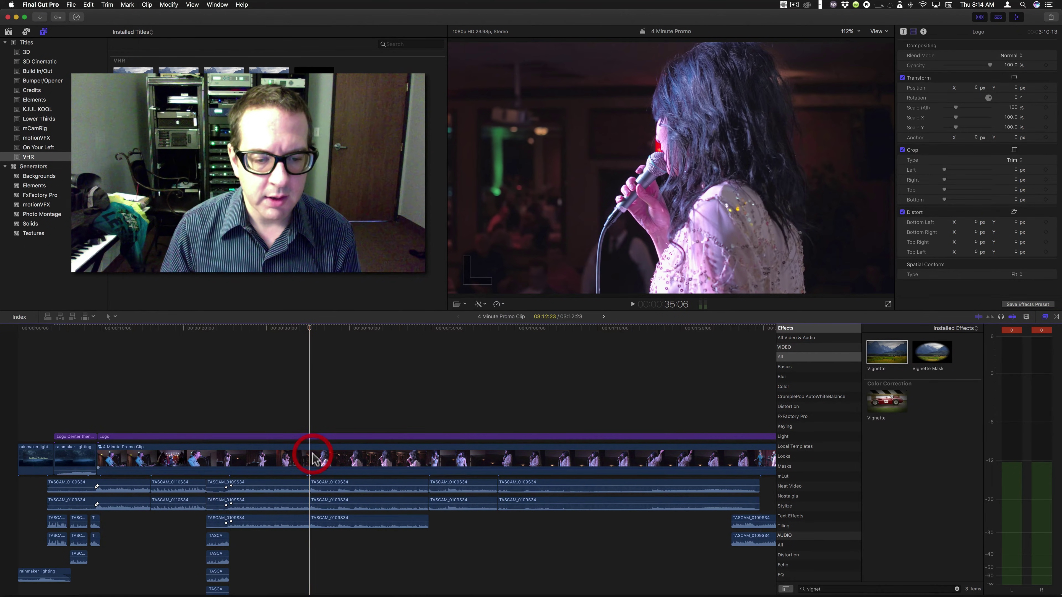
left_click_drag(231, 330, 265, 335)
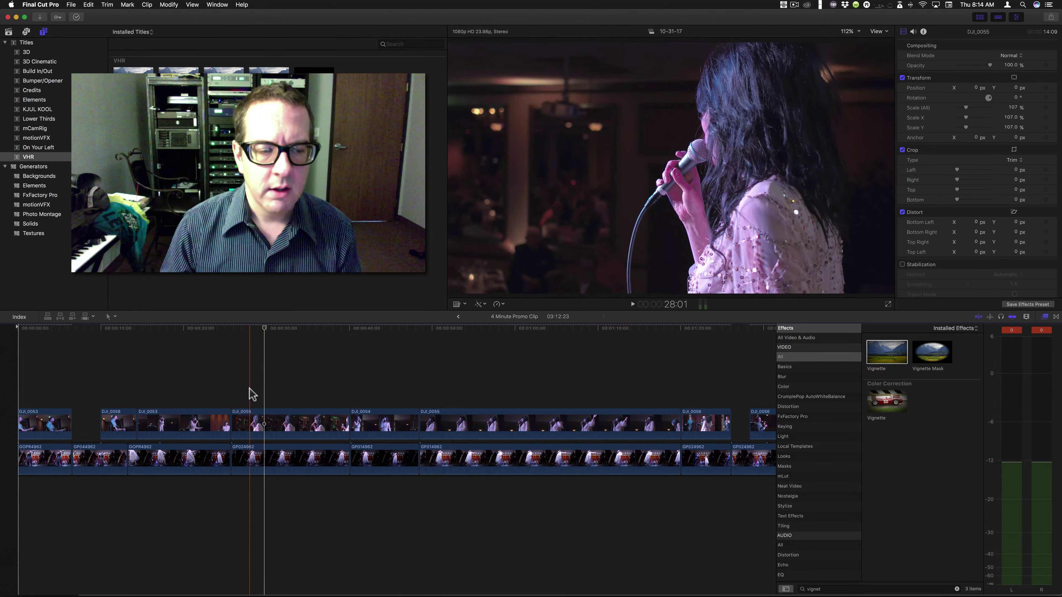
left_click(458, 317)
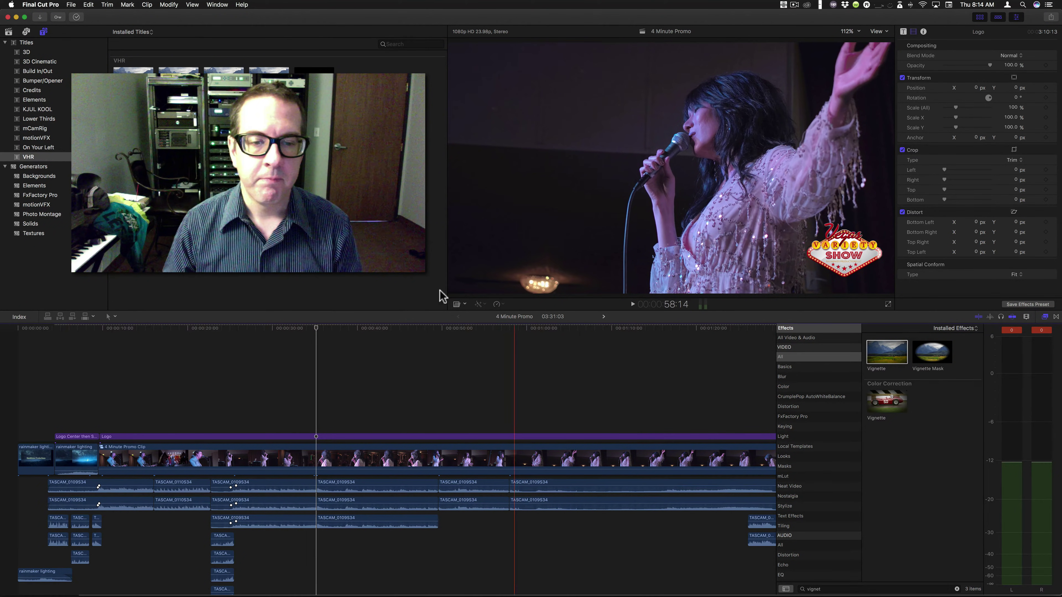
left_click(602, 317)
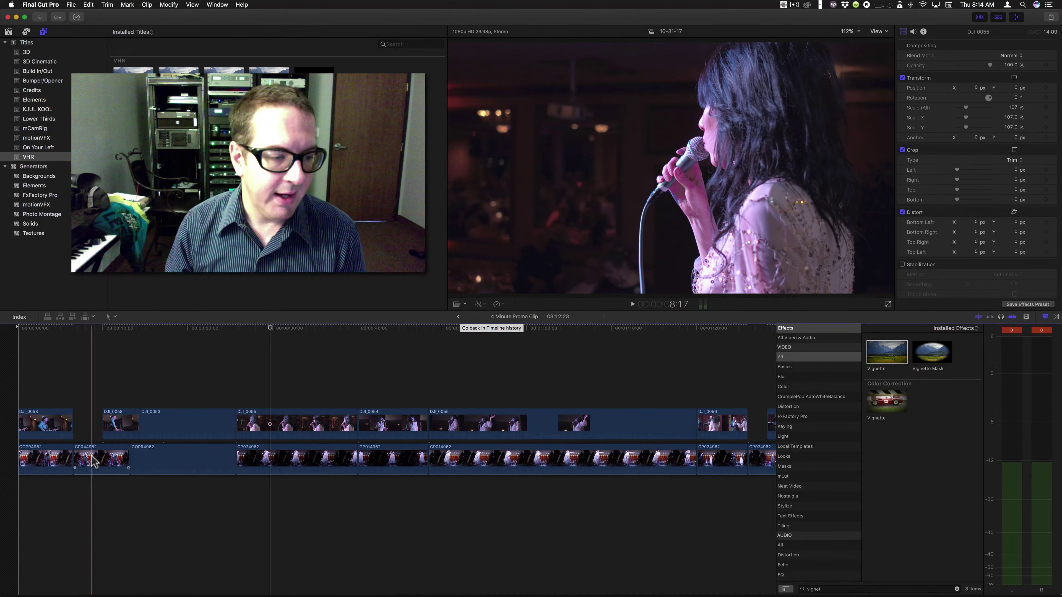
Step: Extend the GOPR4962 clip's start as a trial, play the project to 40:23, then undo the extension
left_click_drag(19, 459, 26, 458)
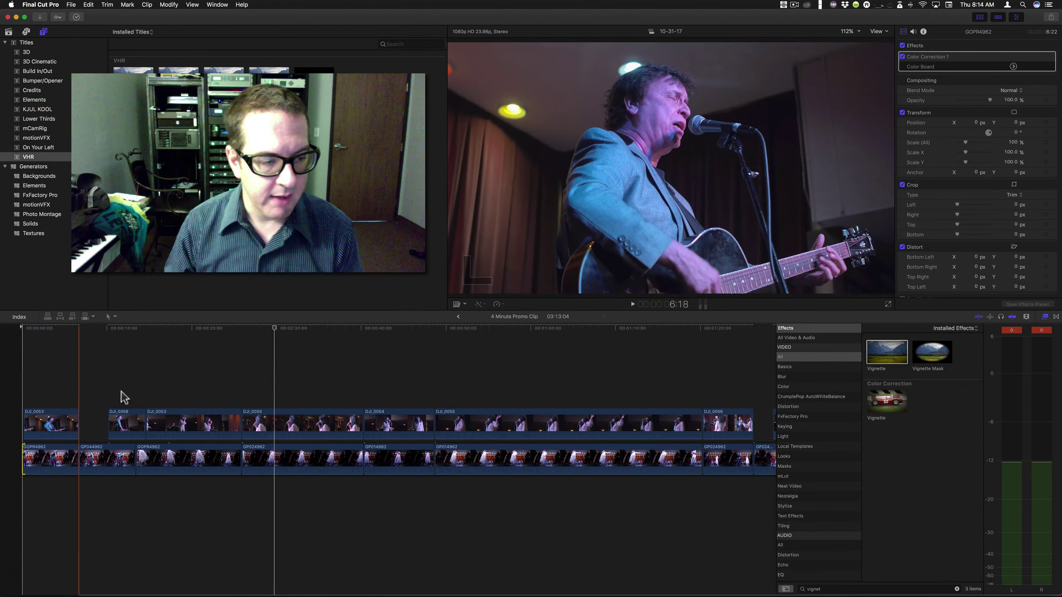
left_click(458, 316)
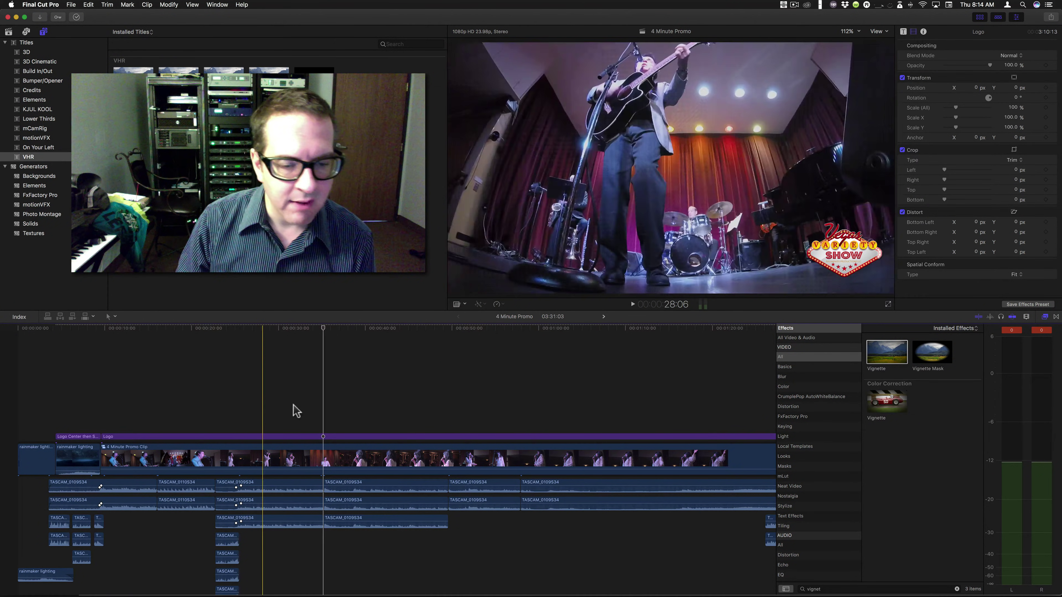
left_click(318, 410)
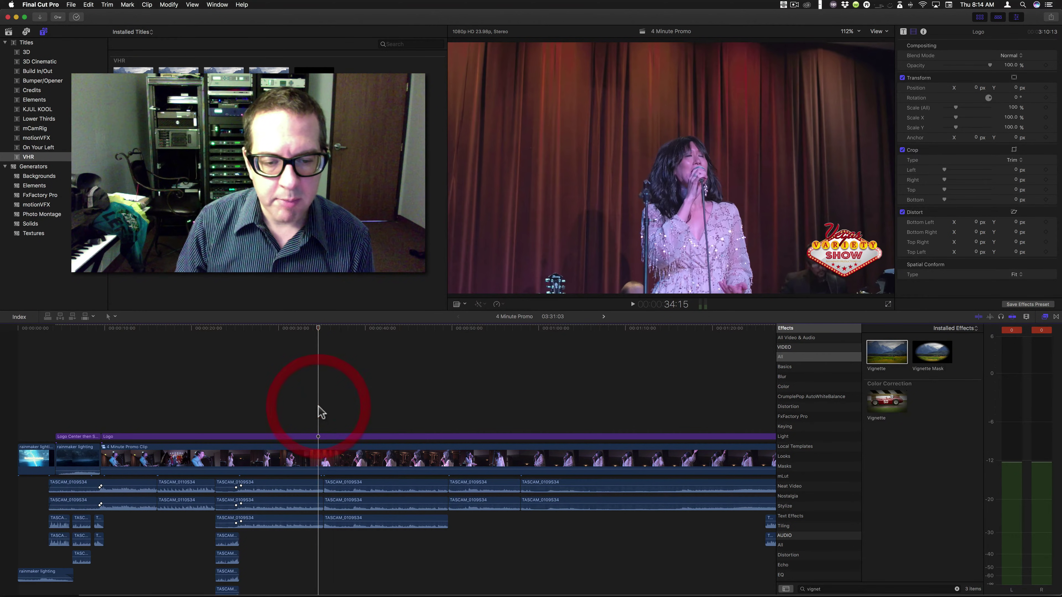
key("space")
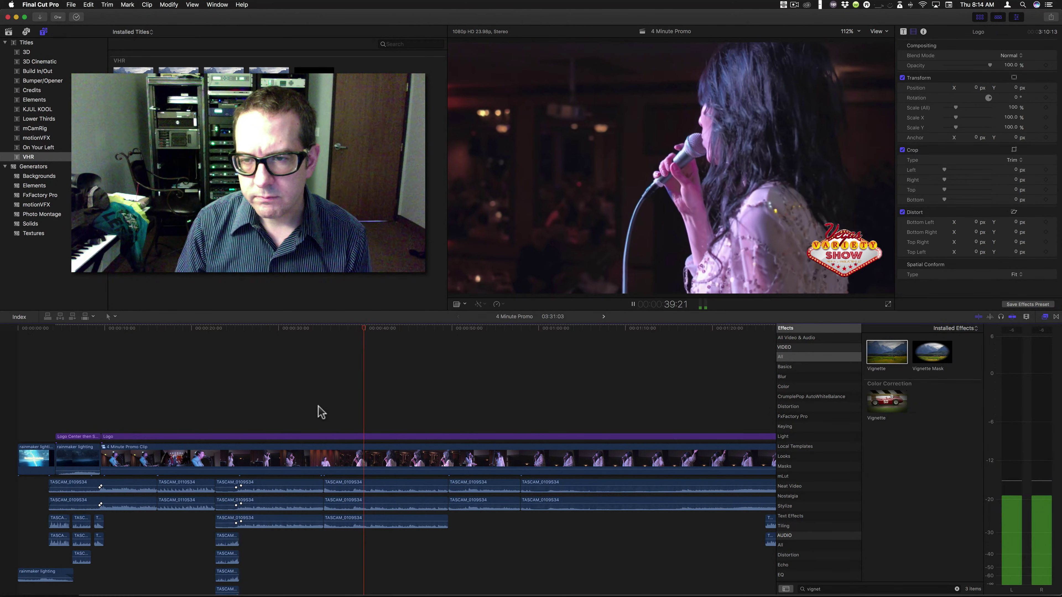
key("space")
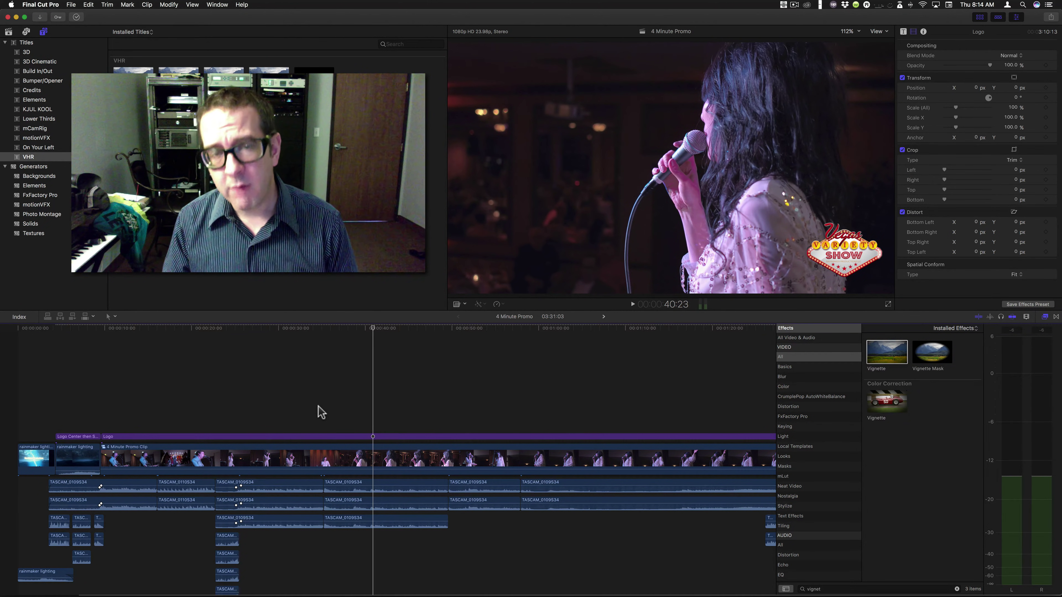
key("super+bracketright")
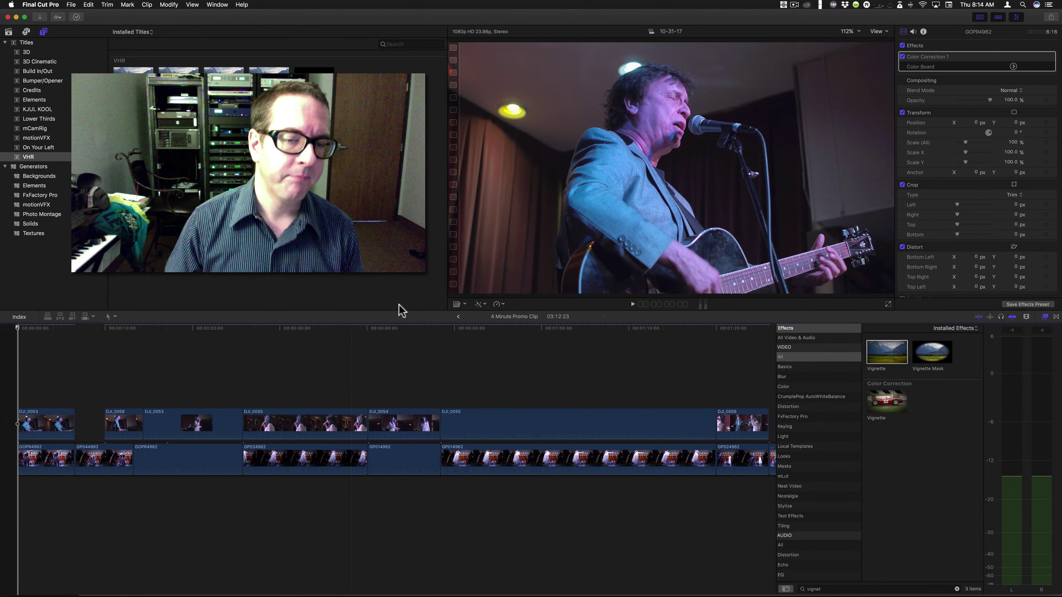
left_click(458, 316)
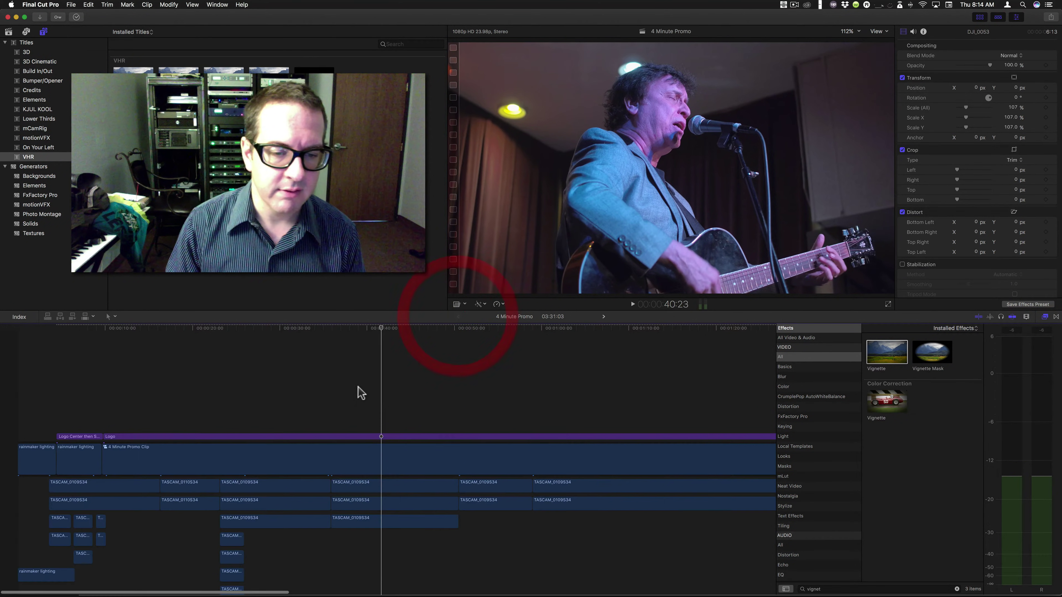
key("super+bracketright")
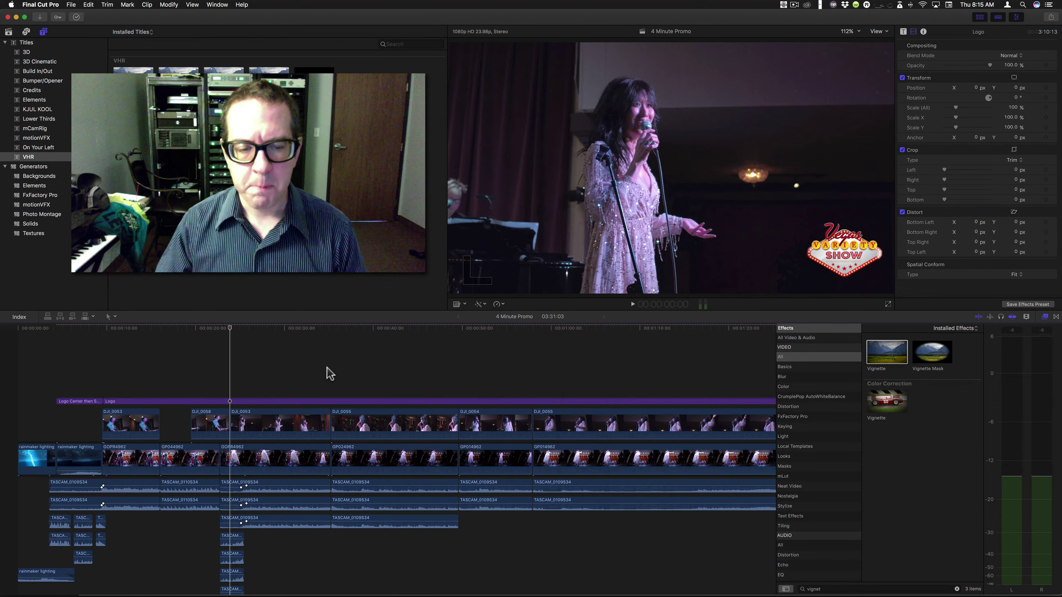
scroll(307, 364, "right", 10)
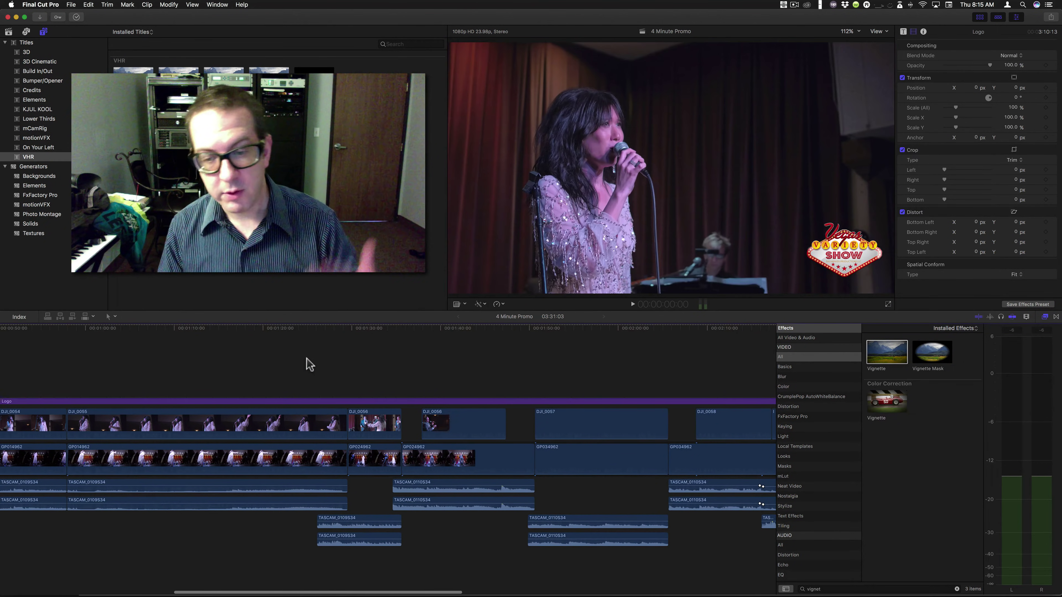
scroll(309, 364, "right", 10)
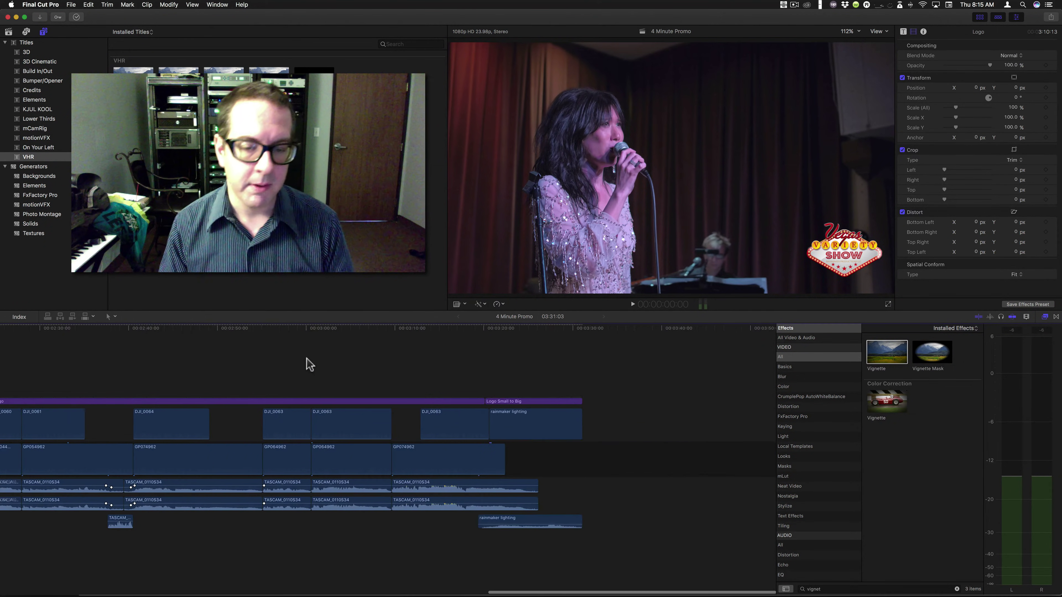
scroll(430, 362, "left", 20)
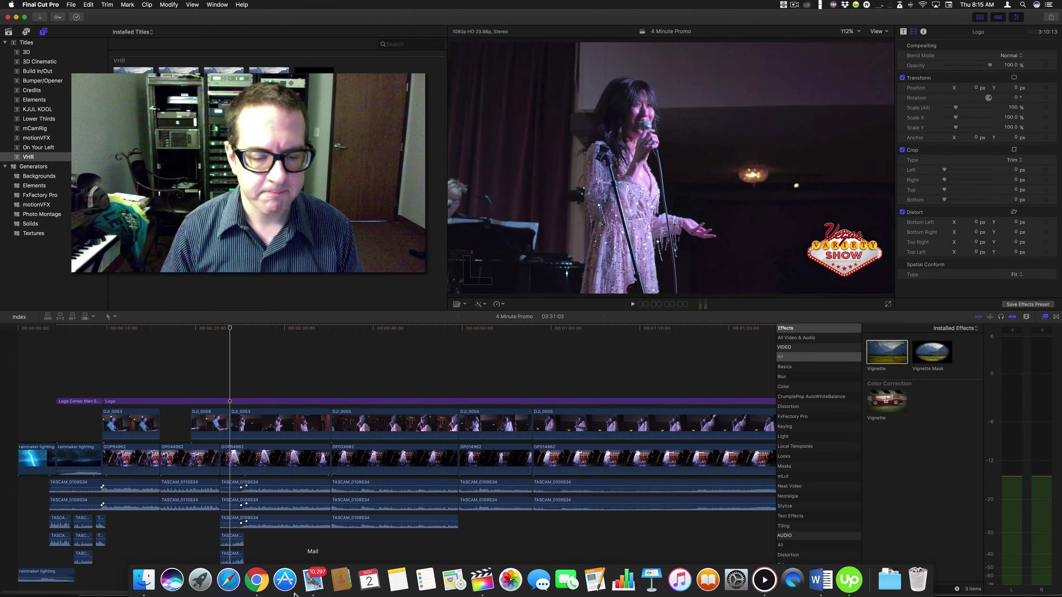
Step: Briefly open Launchpad, toggle the titles sidebar, and show the KJUL KOOL titles category
left_click(200, 579)
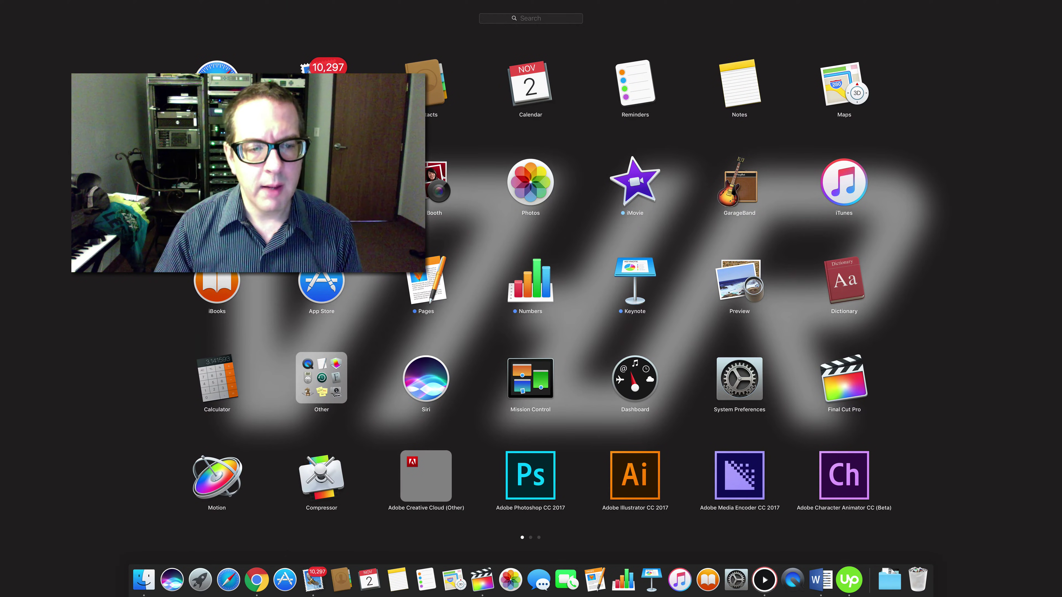
left_click(112, 503)
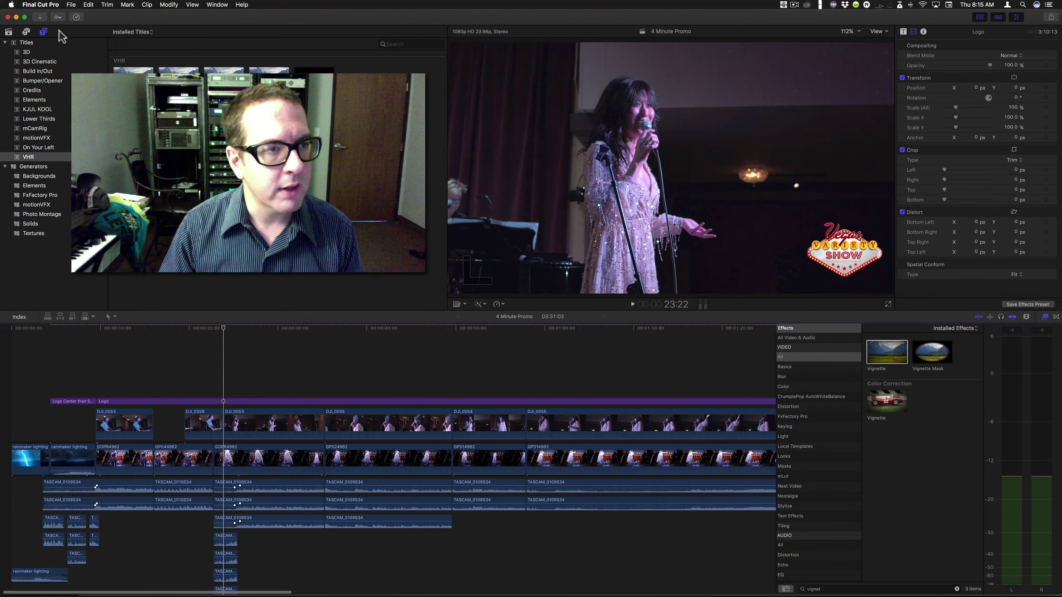
left_click(43, 31)
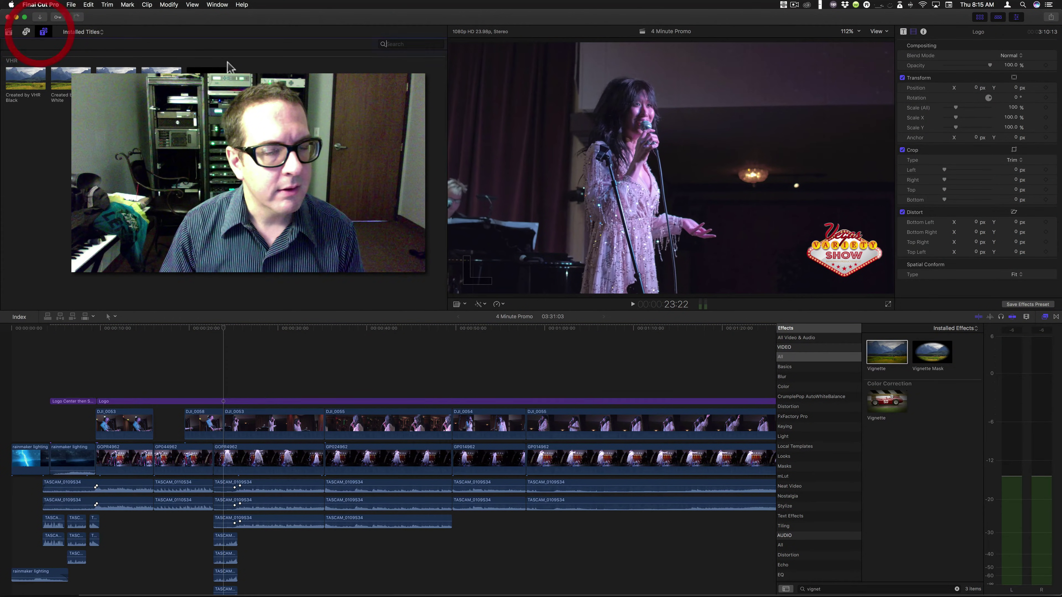
left_click(44, 32)
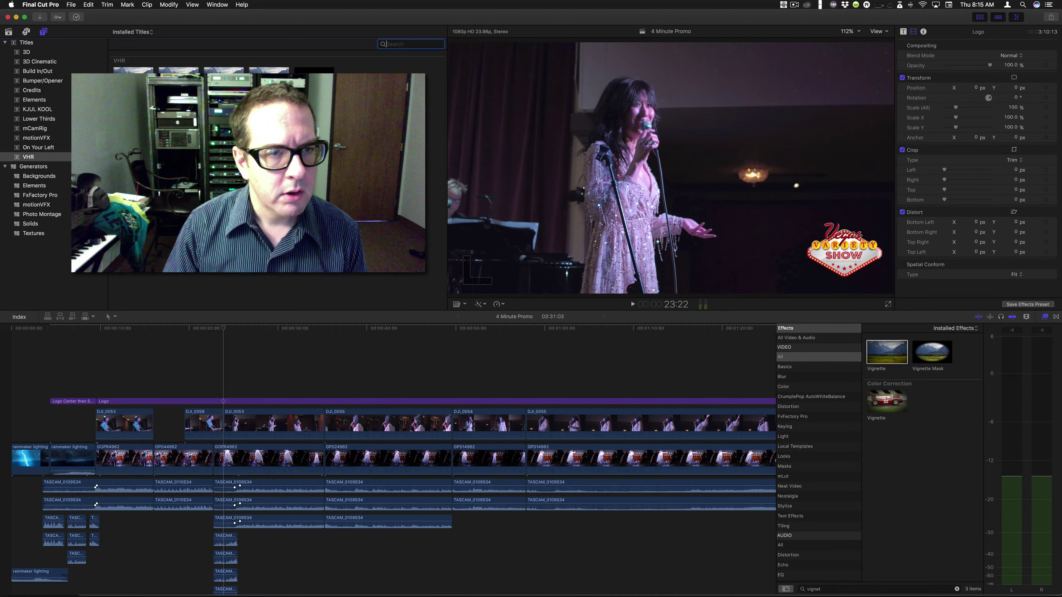
left_click(39, 109)
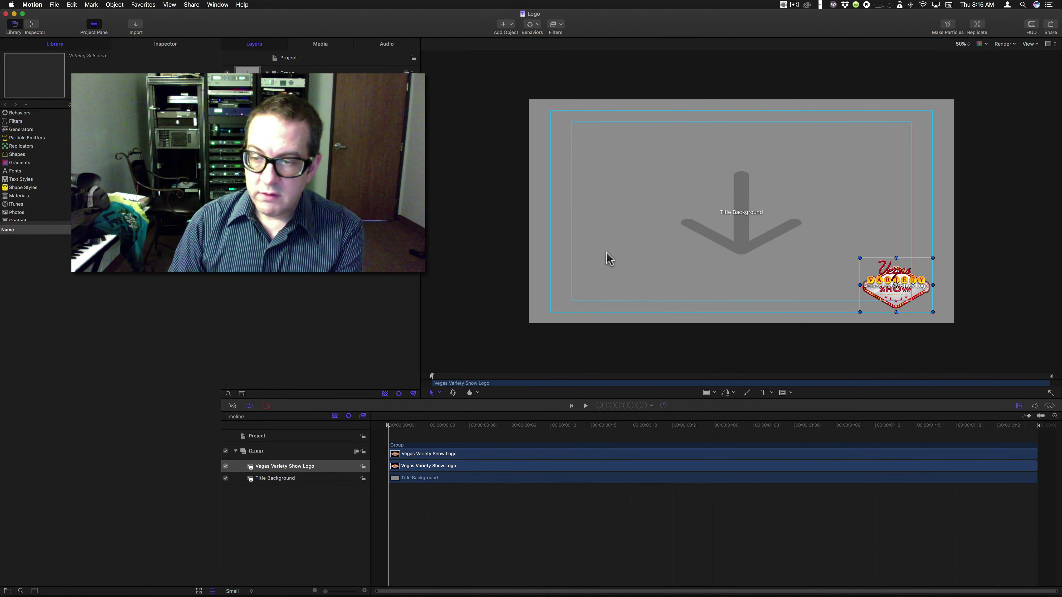
Step: Compare the Logo title at frame 13 with a later point in the promo edit
left_click(563, 426)
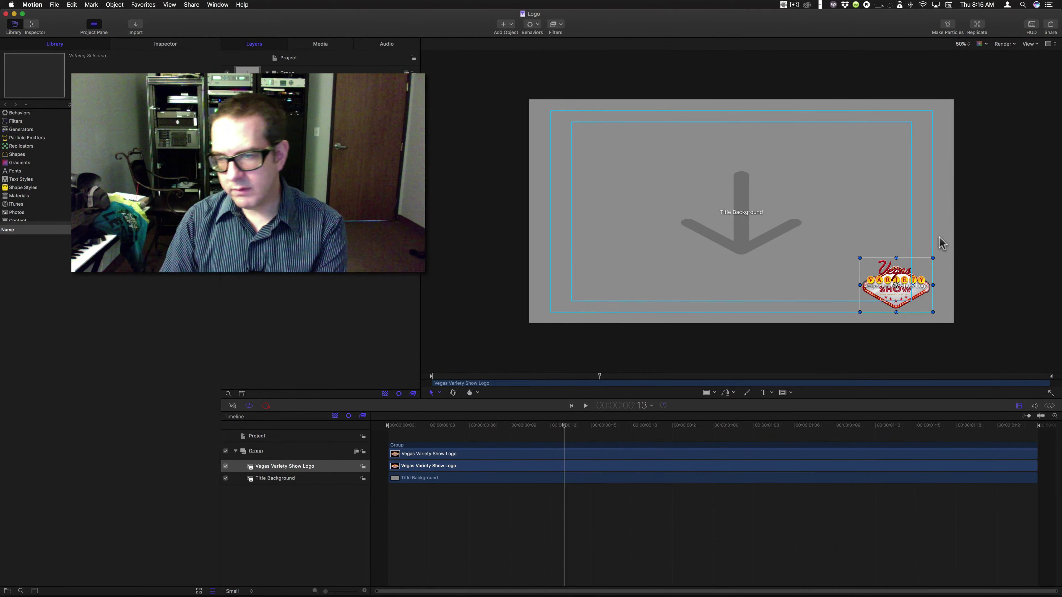
key("super+Tab")
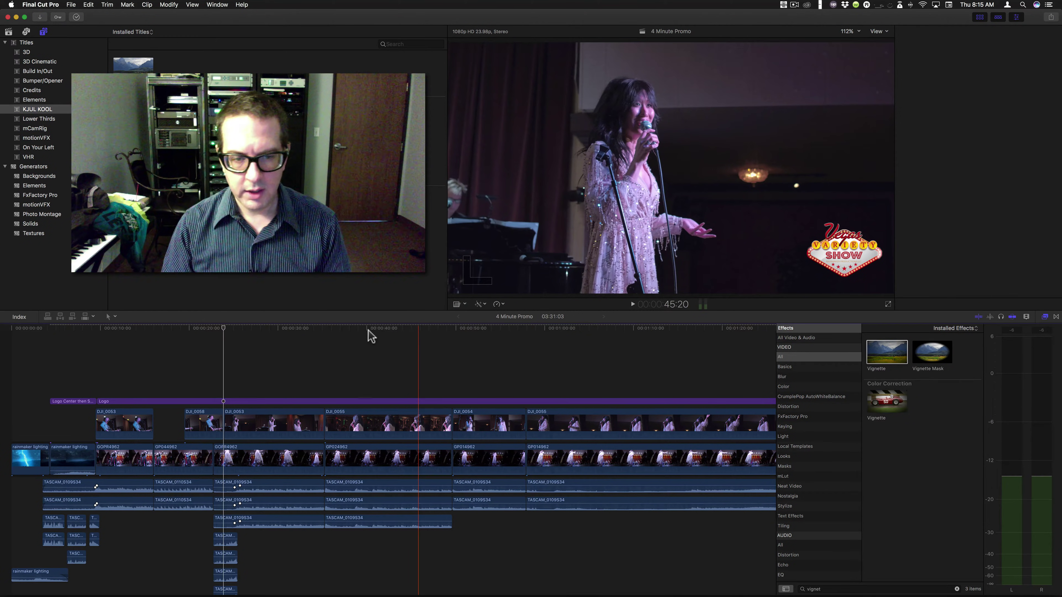
left_click(391, 329)
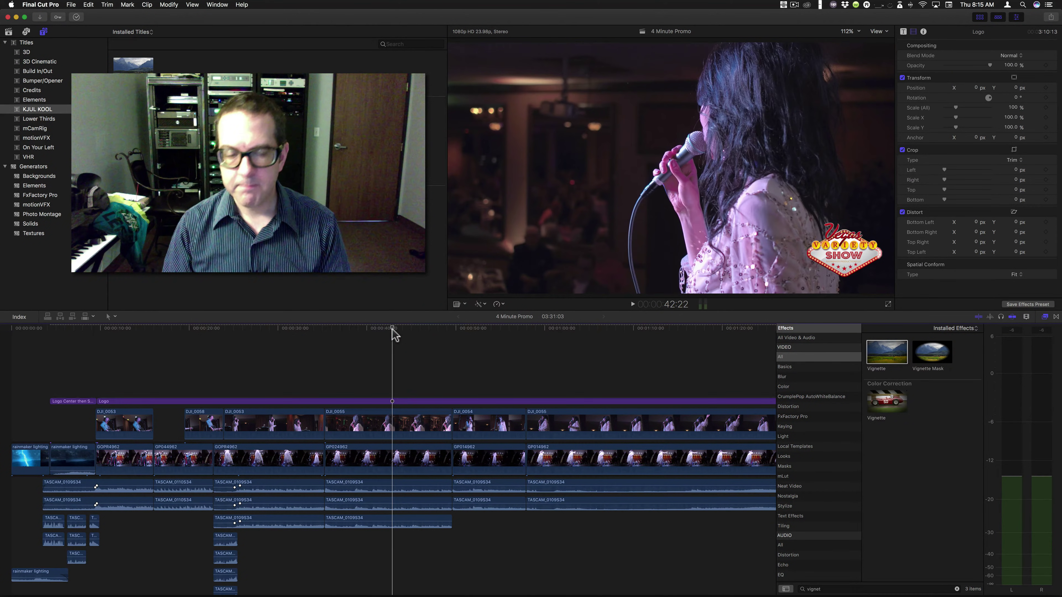
key("super+Tab")
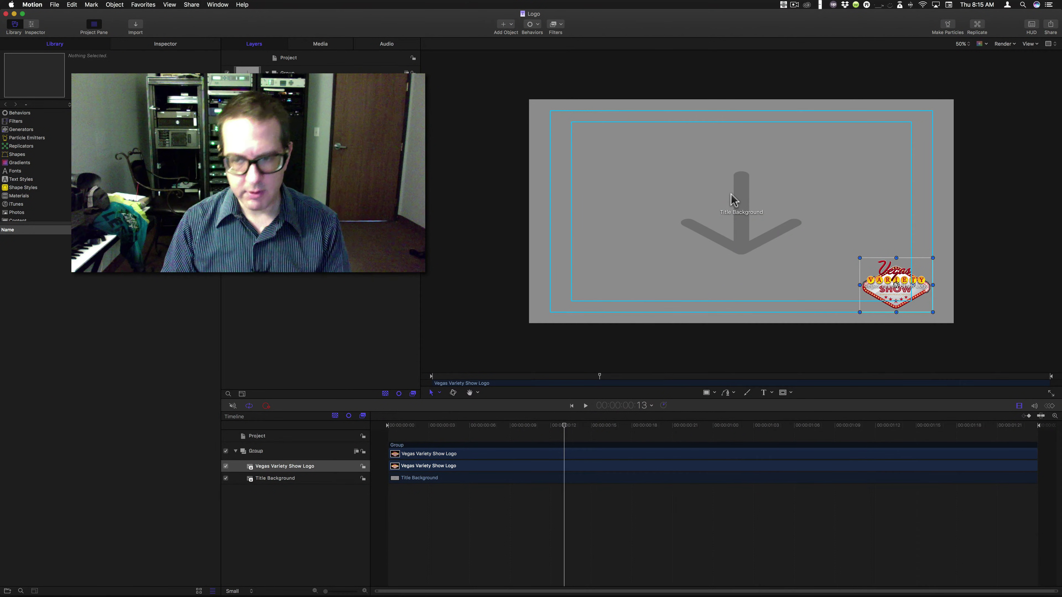
Step: Scrub the title to frame 17 and toggle the Logo and Title Background layers off and back on
left_click_drag(546, 426, 622, 437)
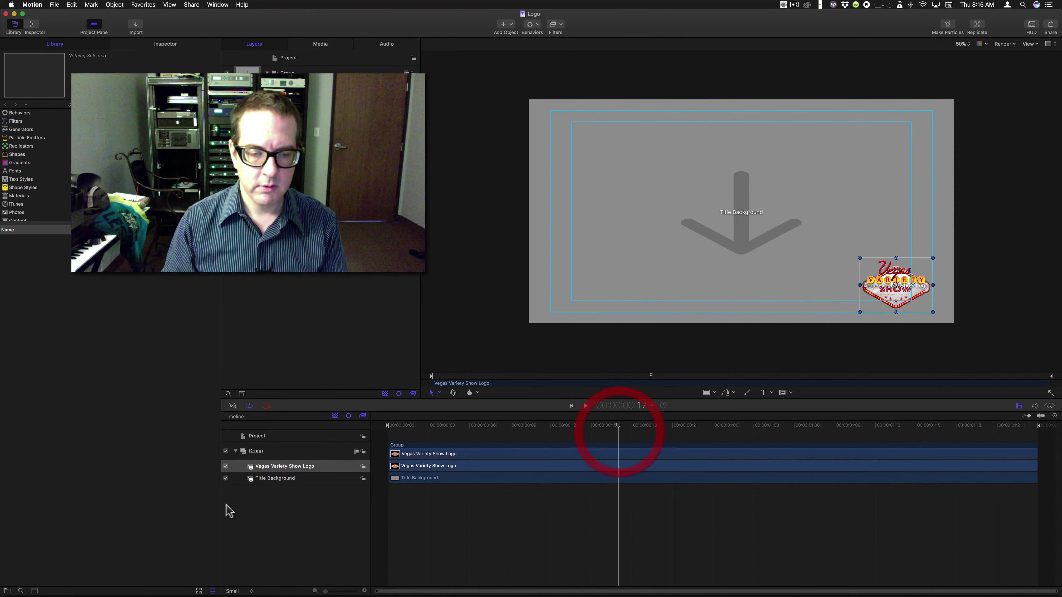
left_click(226, 465)
left_click(225, 466)
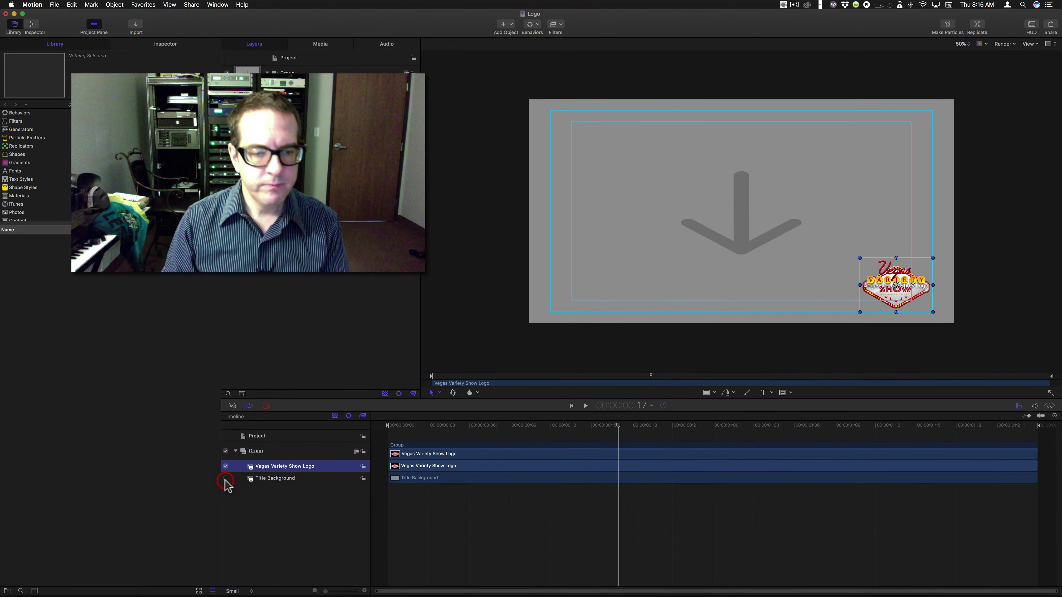
left_click(225, 478)
left_click(225, 479)
key("super+Tab")
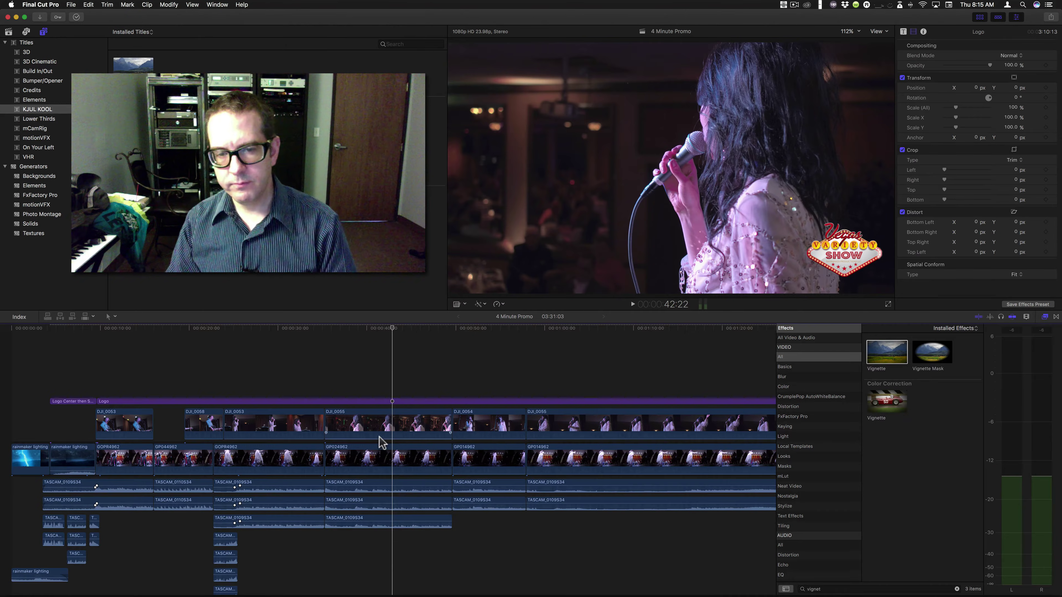
mouse_move(397, 330)
left_mouse_down()
mouse_move(422, 328)
mouse_move(403, 333)
left_mouse_up()
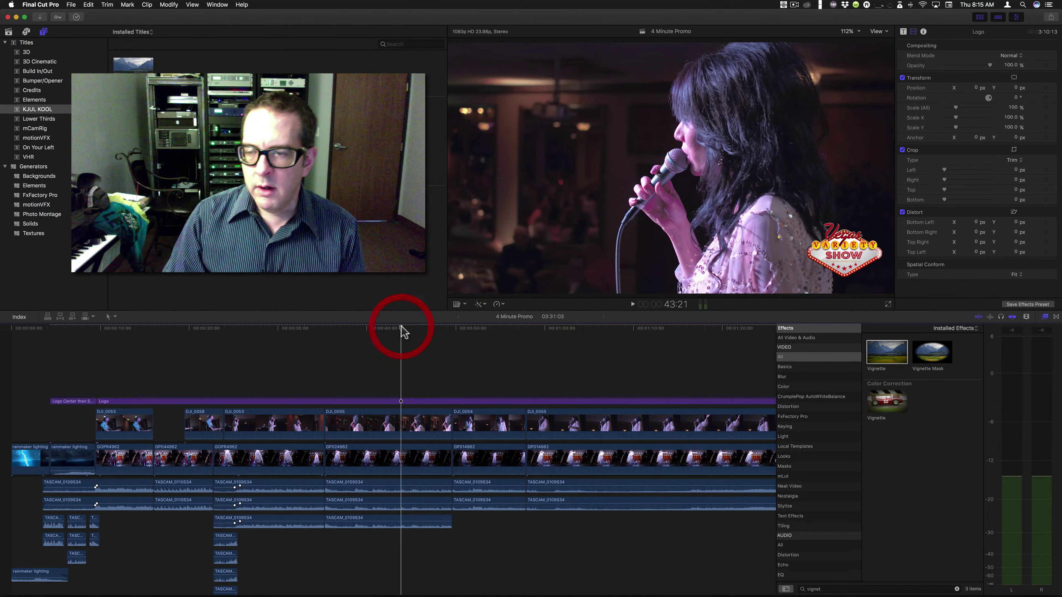
left_click(411, 401)
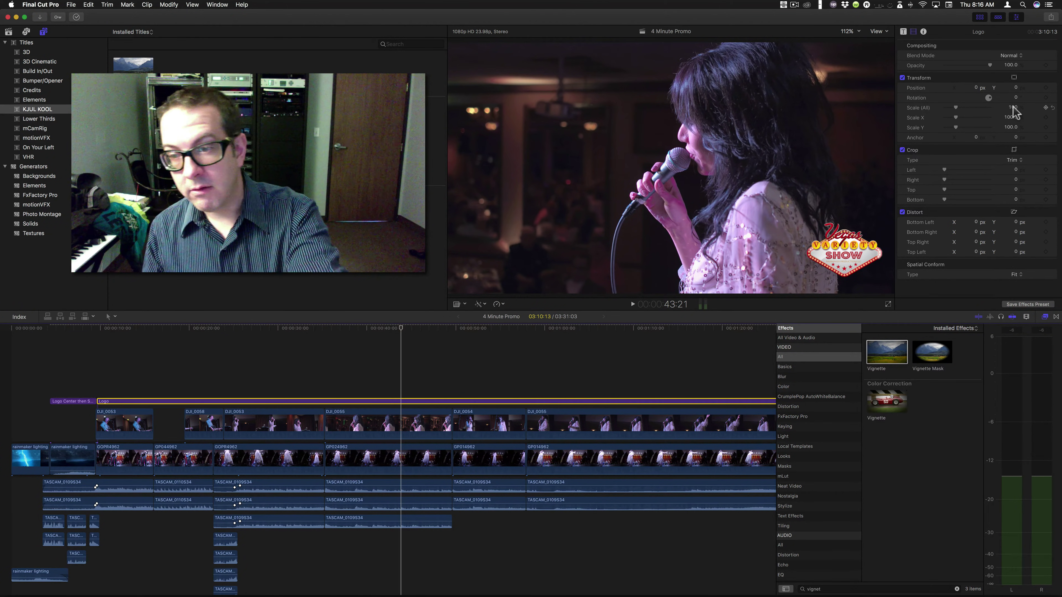
mouse_move(1014, 110)
left_mouse_down()
mouse_move(1017, 90)
mouse_move(1057, 89)
mouse_move(1020, 92)
left_mouse_up()
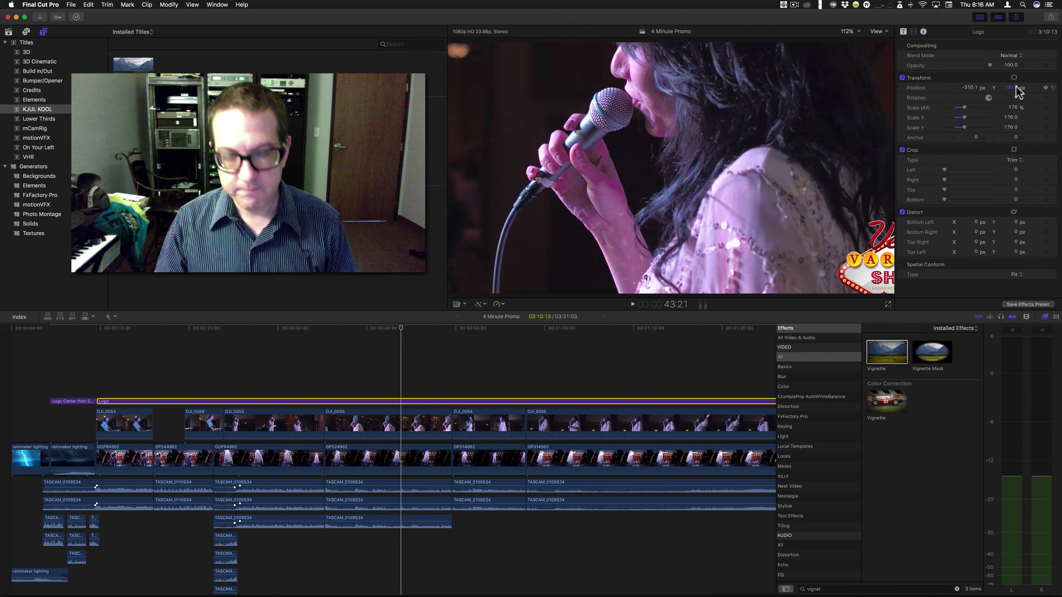
key("super+z")
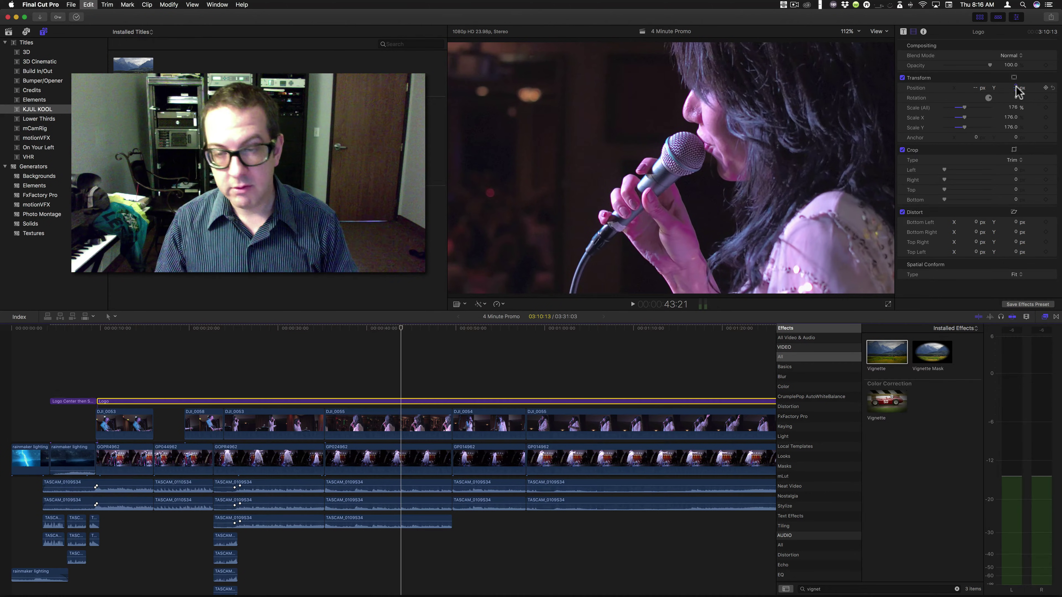
key("super+z")
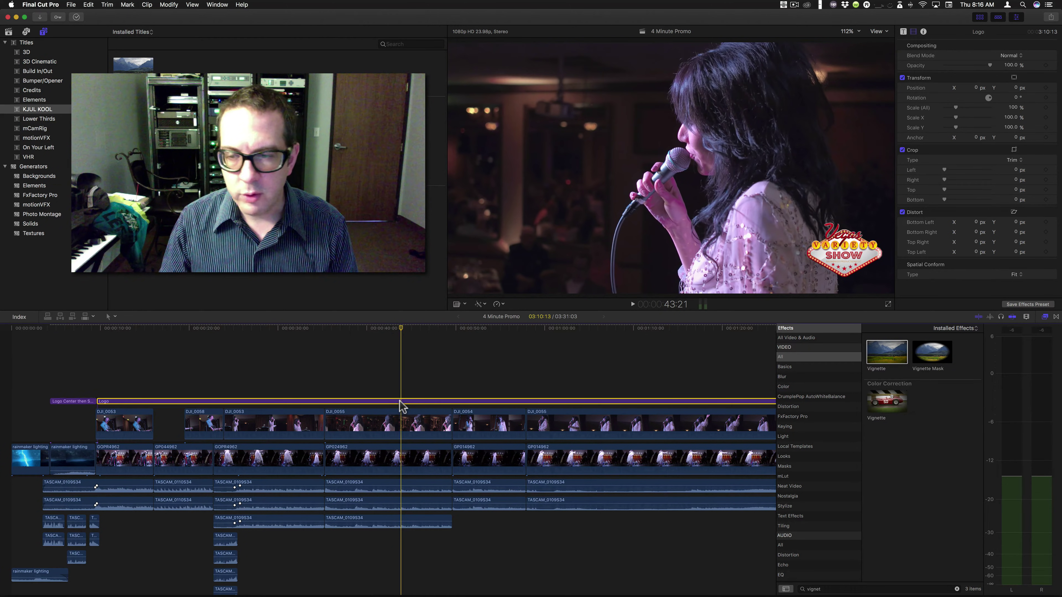
Step: Drop Vignette onto the Logo clip and tune it to Size 1.03 and Falloff 0.22
scroll(401, 406, "right", 1)
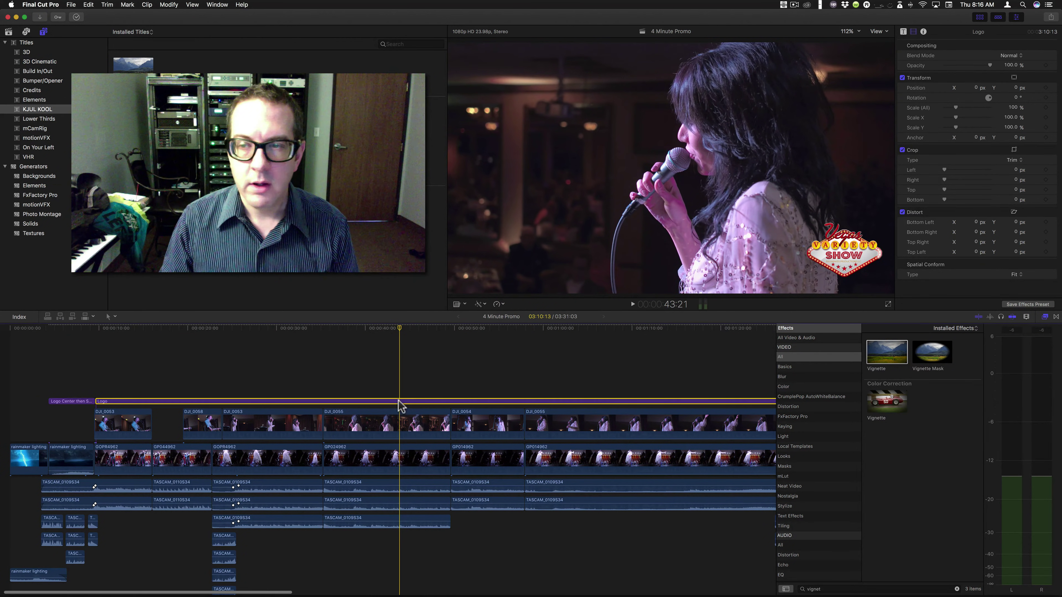
left_click_drag(886, 351, 402, 402)
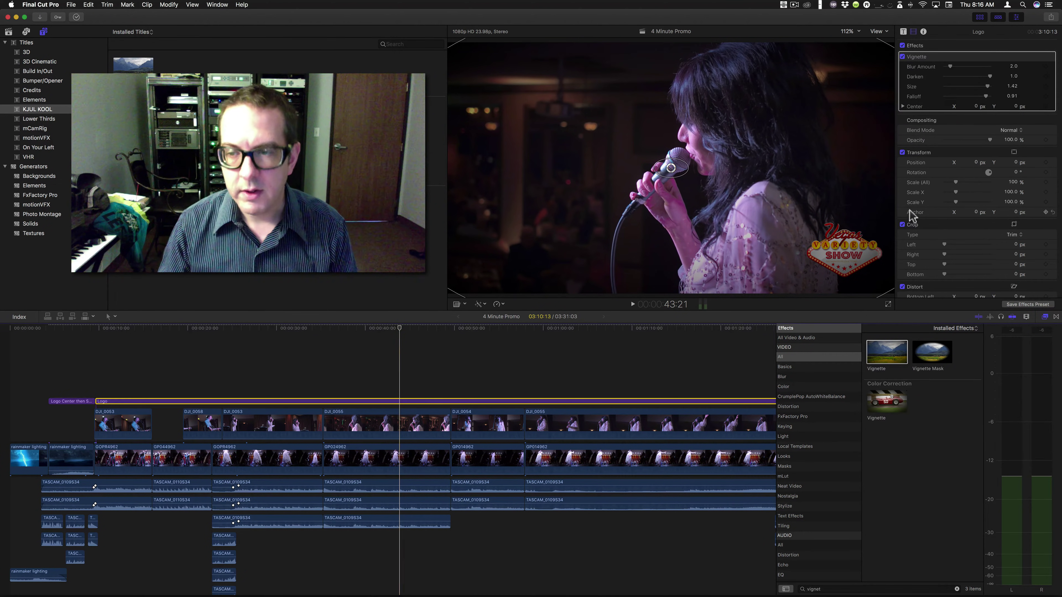
left_click(890, 291)
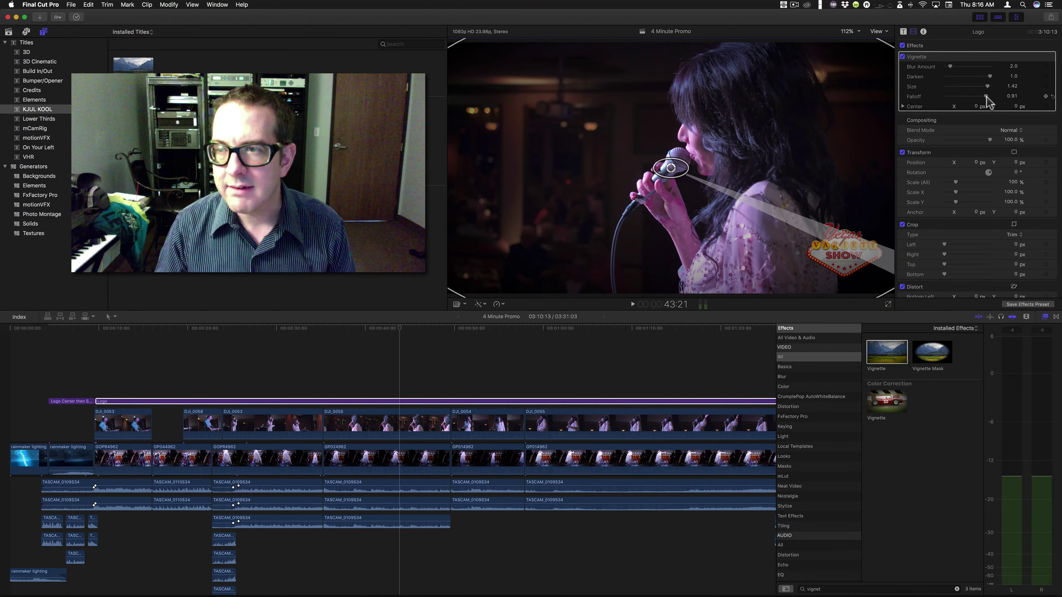
left_click_drag(984, 97, 962, 95)
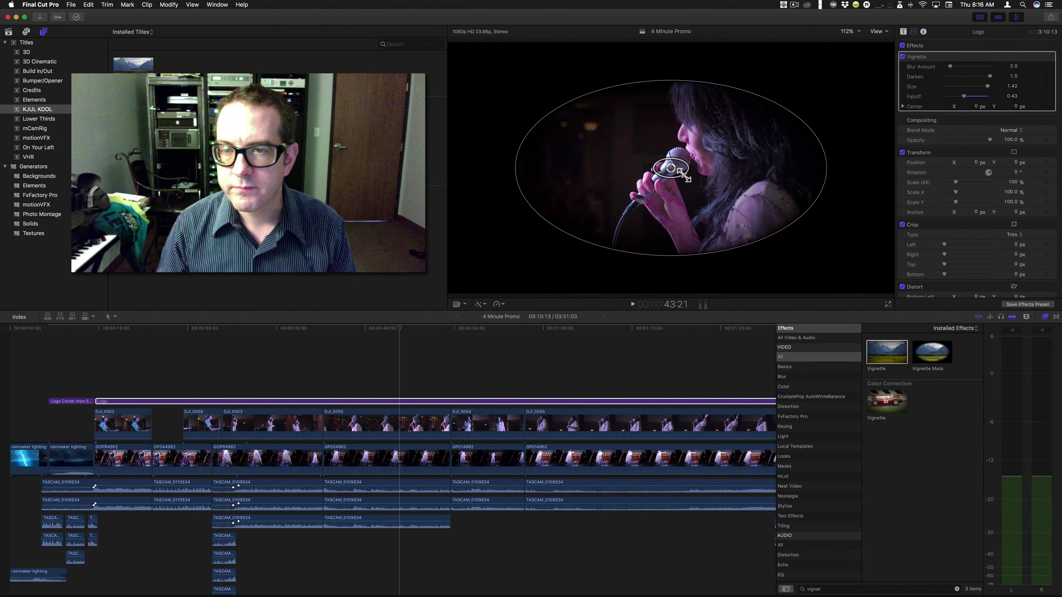
left_click_drag(731, 207, 706, 190)
left_click_drag(431, 329, 572, 341)
scroll(571, 339, "right", 10)
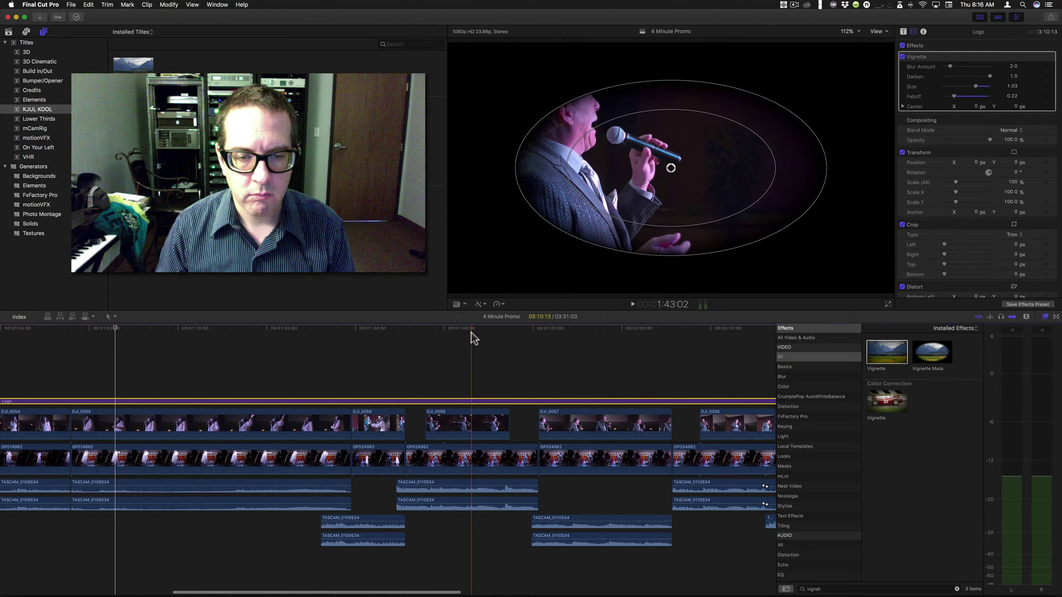
Step: Move the playhead from around 1:44 into the DJ_0057 shot
left_click(470, 330)
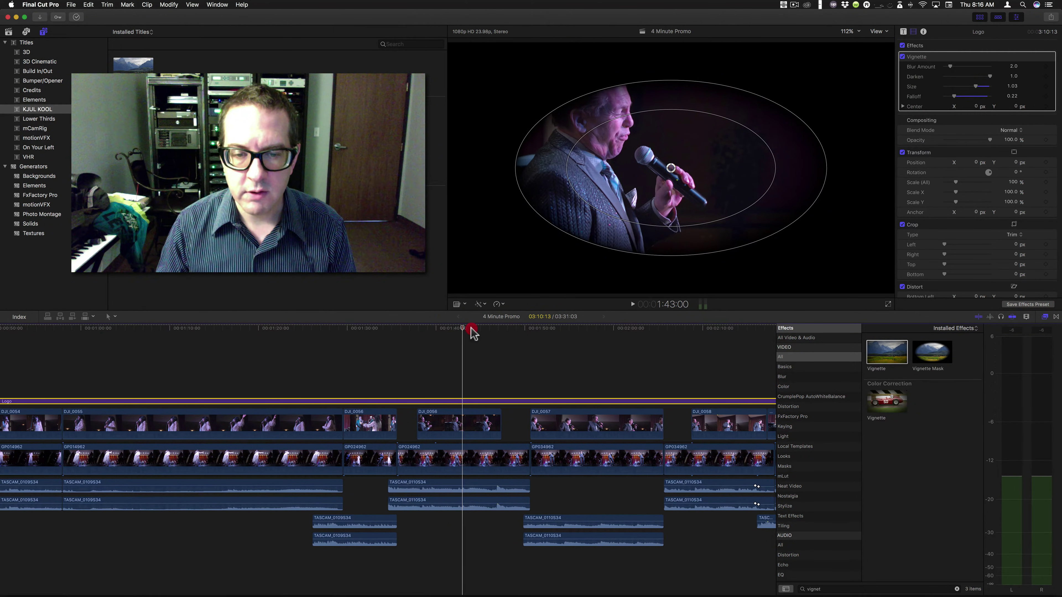
left_click(475, 330)
left_click(481, 330)
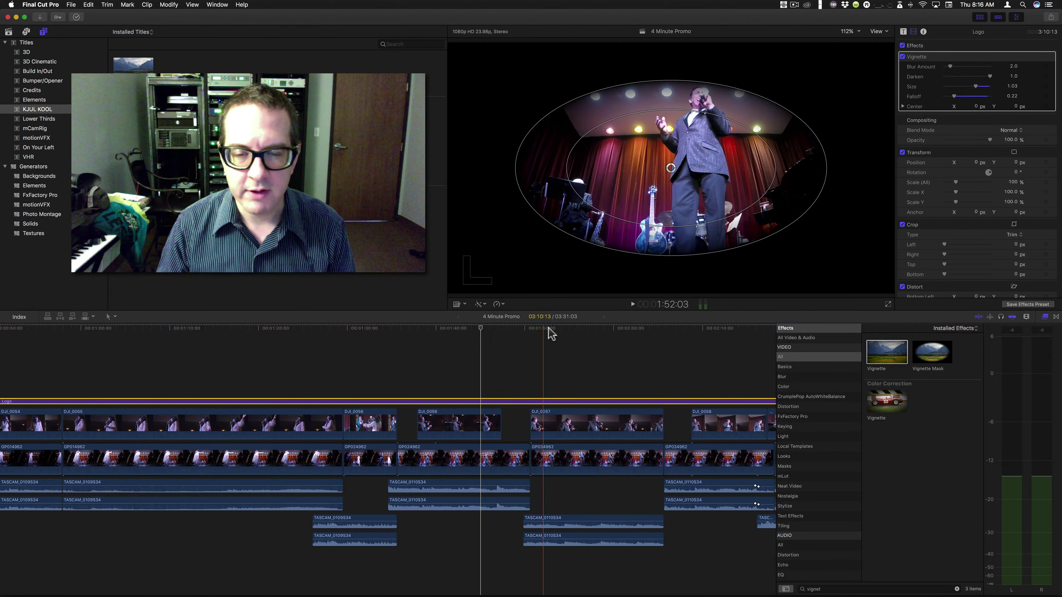
left_click(557, 329)
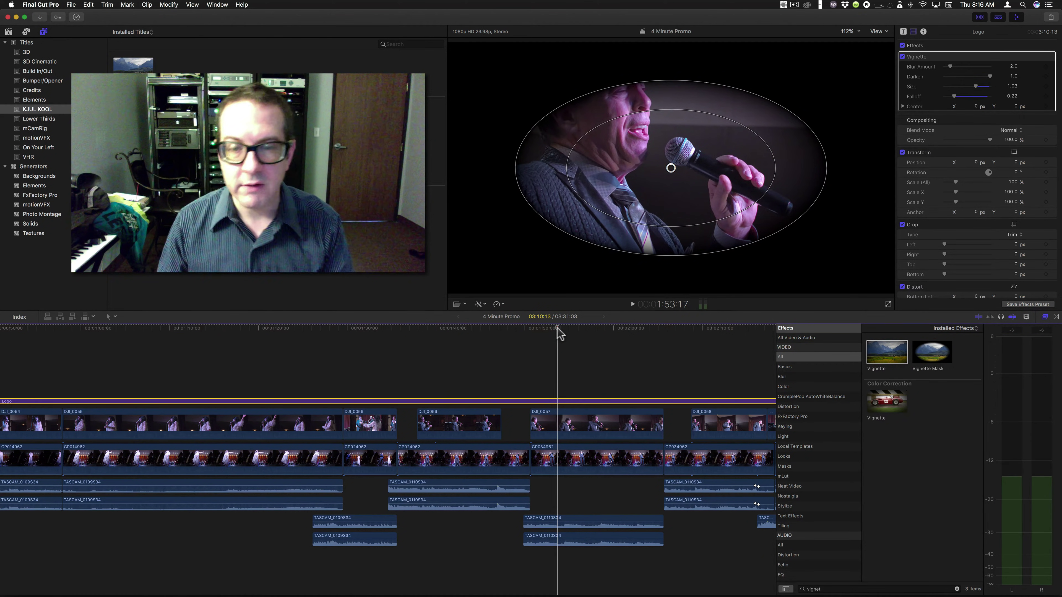
Step: Select DJ_0057 then DJ_0056, park at 1:54:19, and select the Logo clip's vignette
left_click(547, 427)
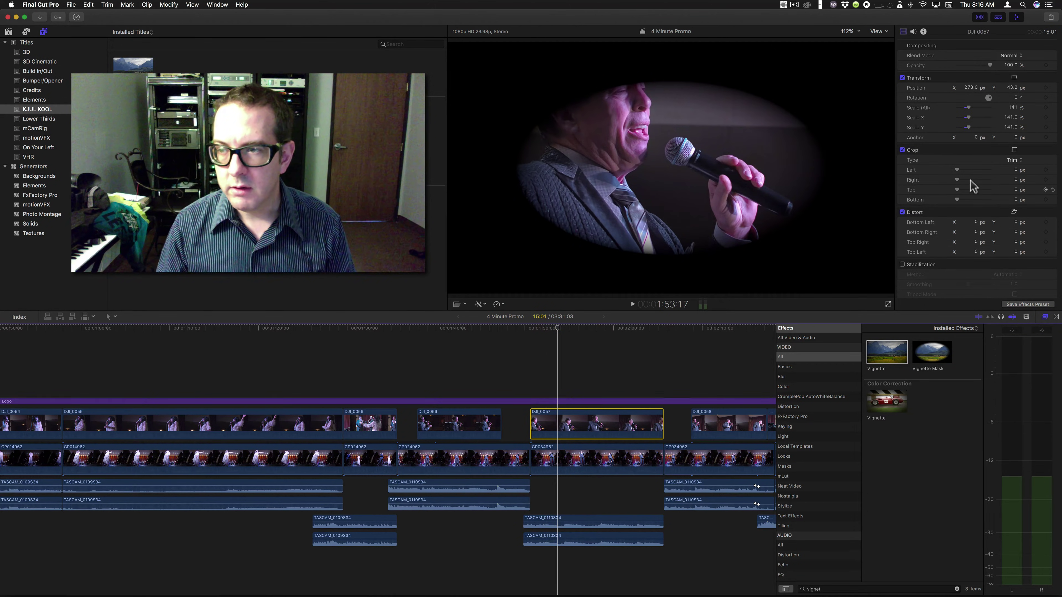
left_click(471, 423)
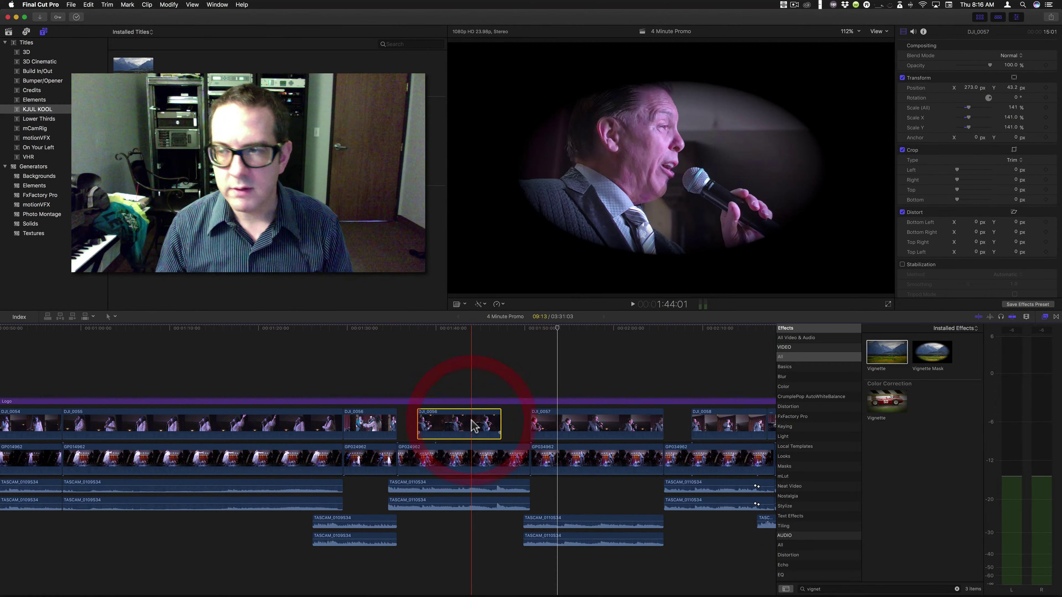
left_click(474, 331)
left_click(566, 329)
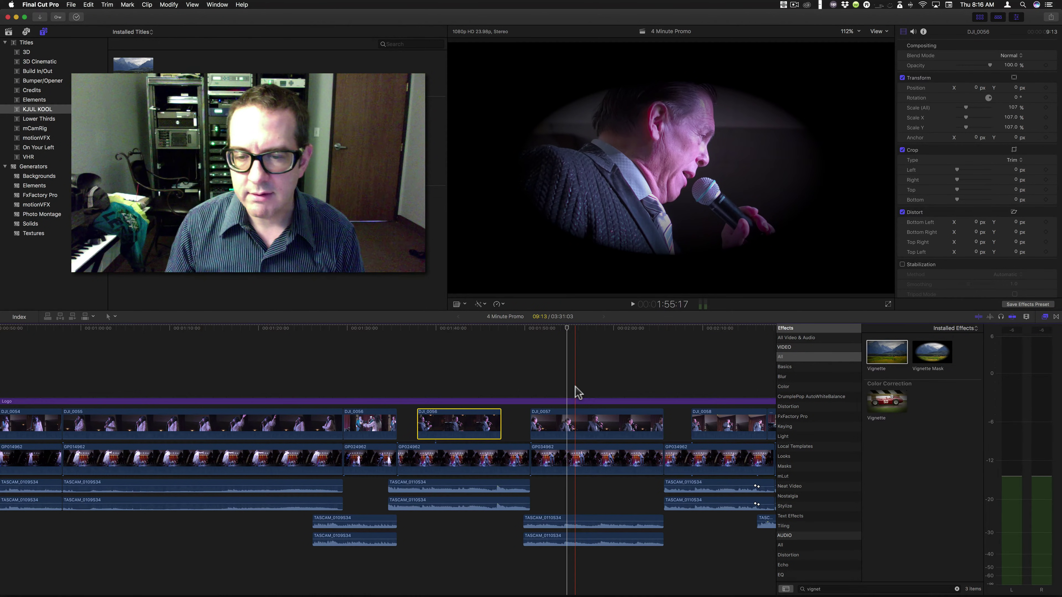
left_click(570, 401)
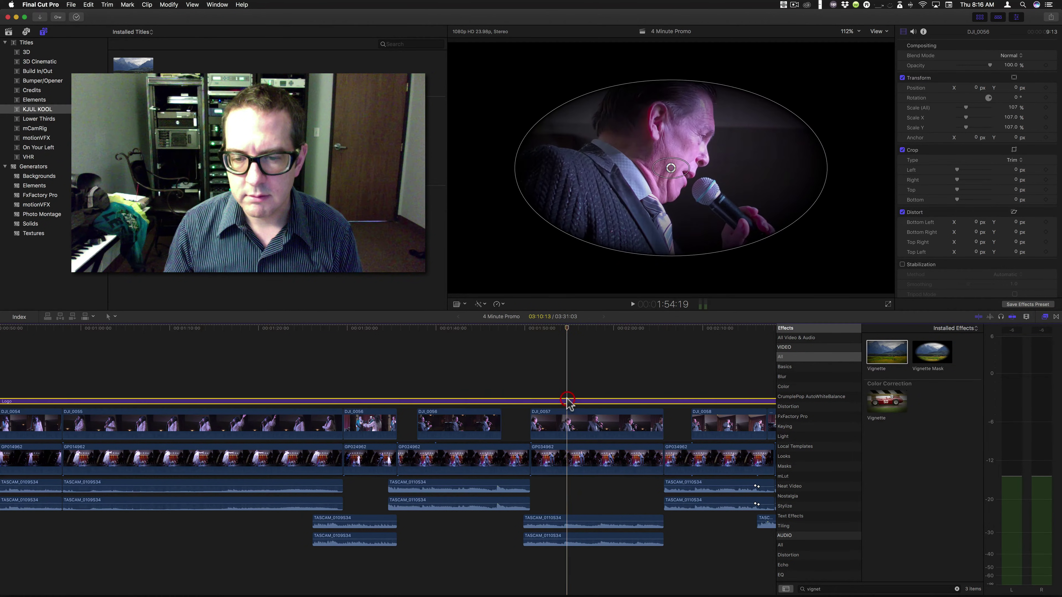
Step: Undo the vignette, search Effects for 'bokeh', and apply Bokeh Random to the Logo clip
key("super+z")
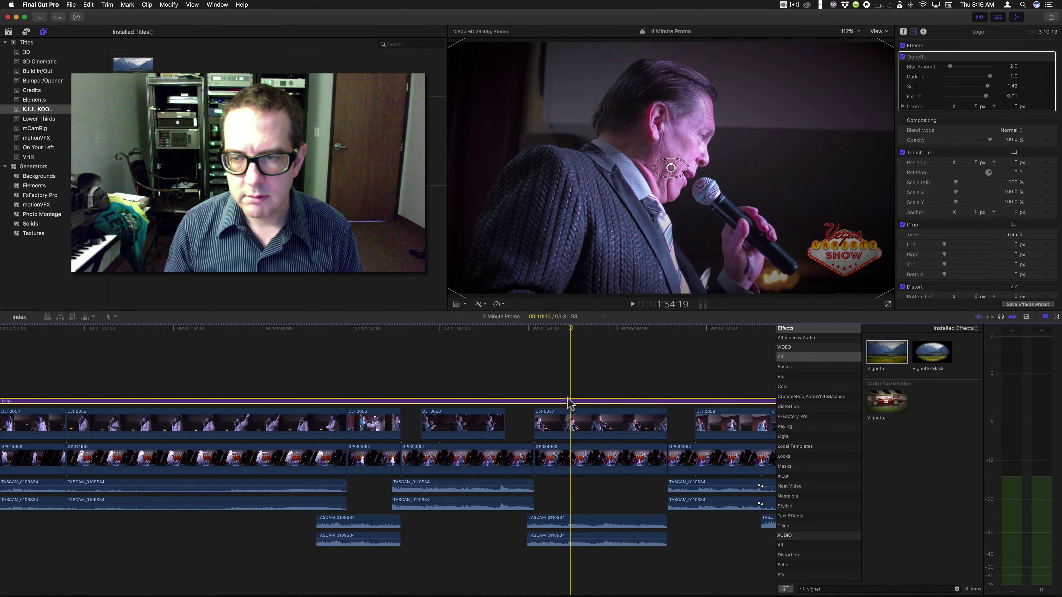
key("super+z")
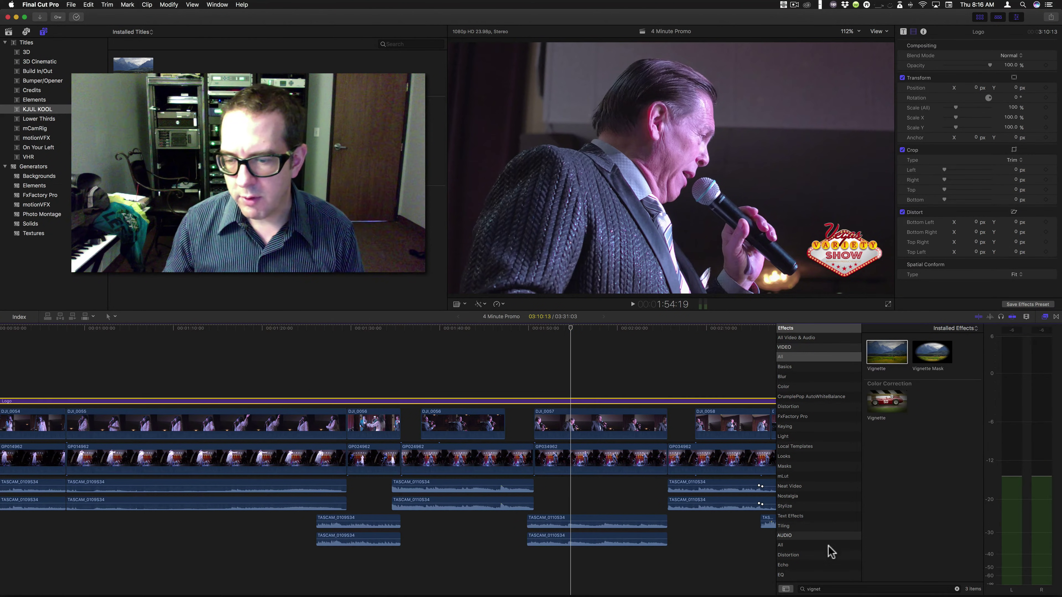
left_click(837, 585)
type("bokey")
key("BackSpace")
type("h")
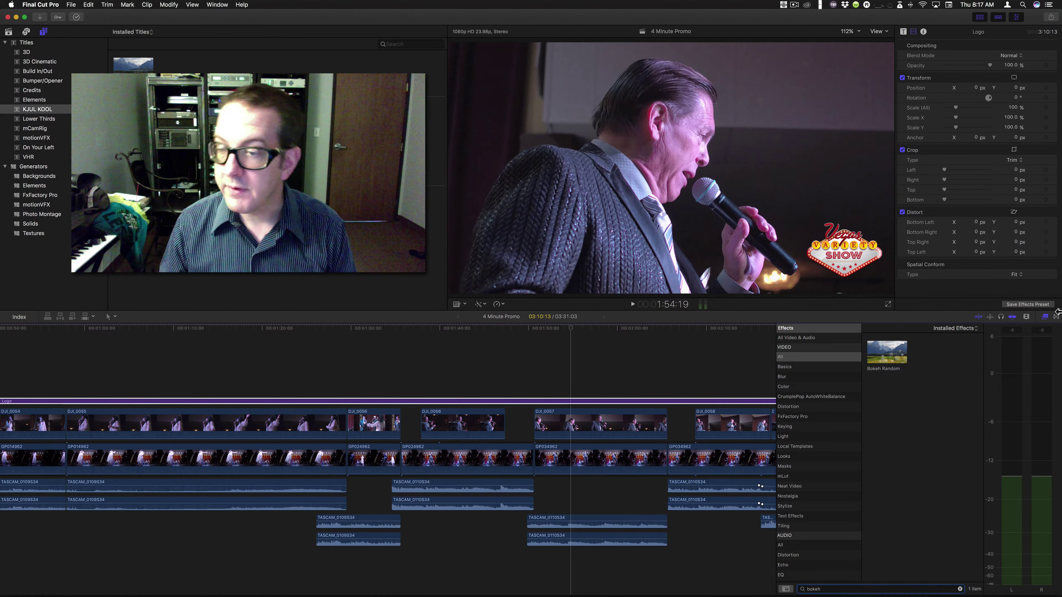
left_click_drag(892, 361, 561, 402)
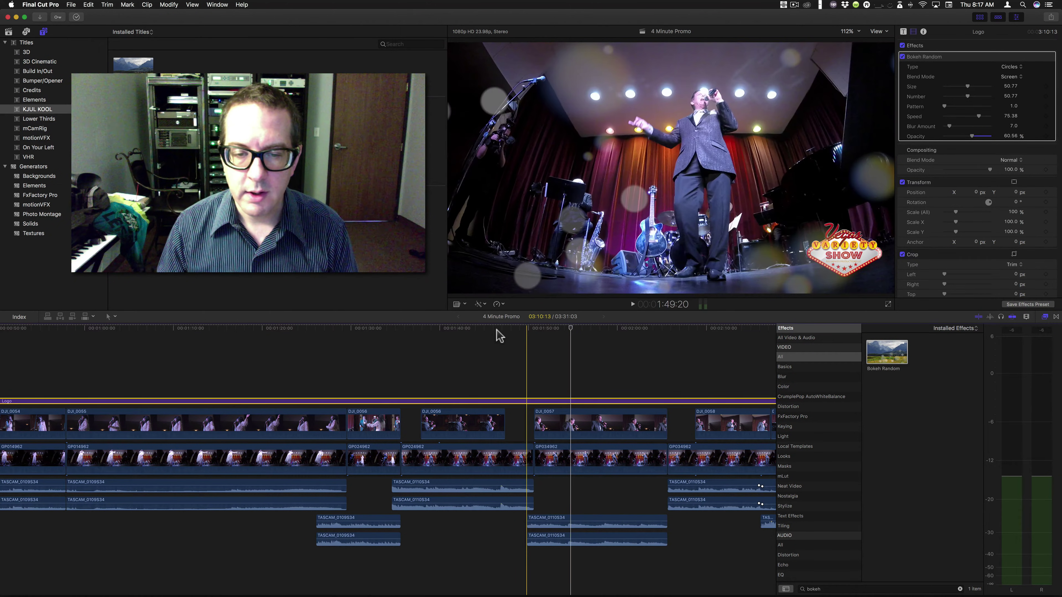
Step: Preview the Bokeh Random result, undo it, and switch to the Logo title in Motion
left_click(521, 331)
key("space")
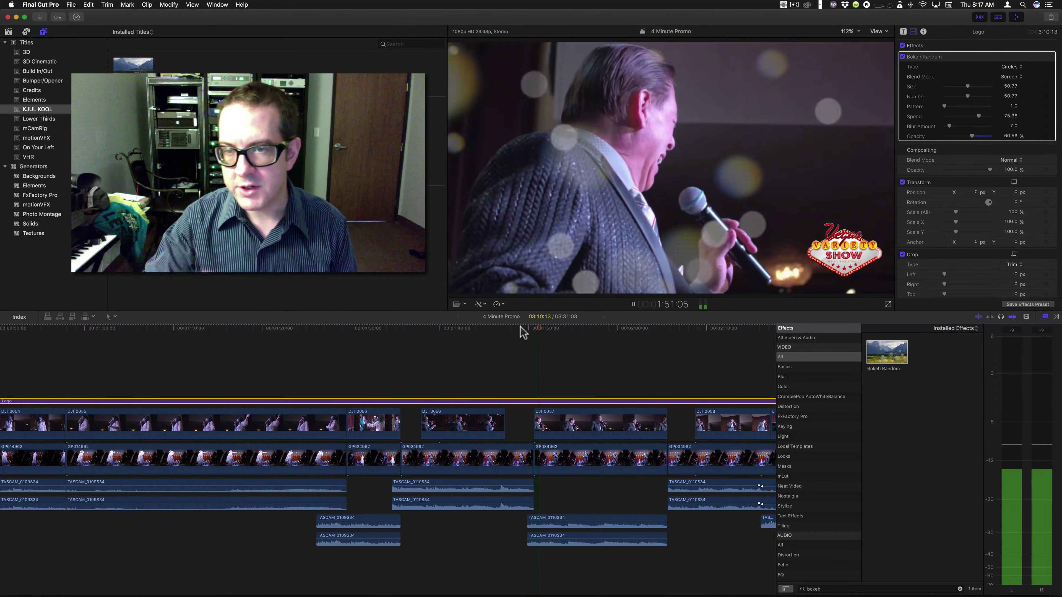
key("space")
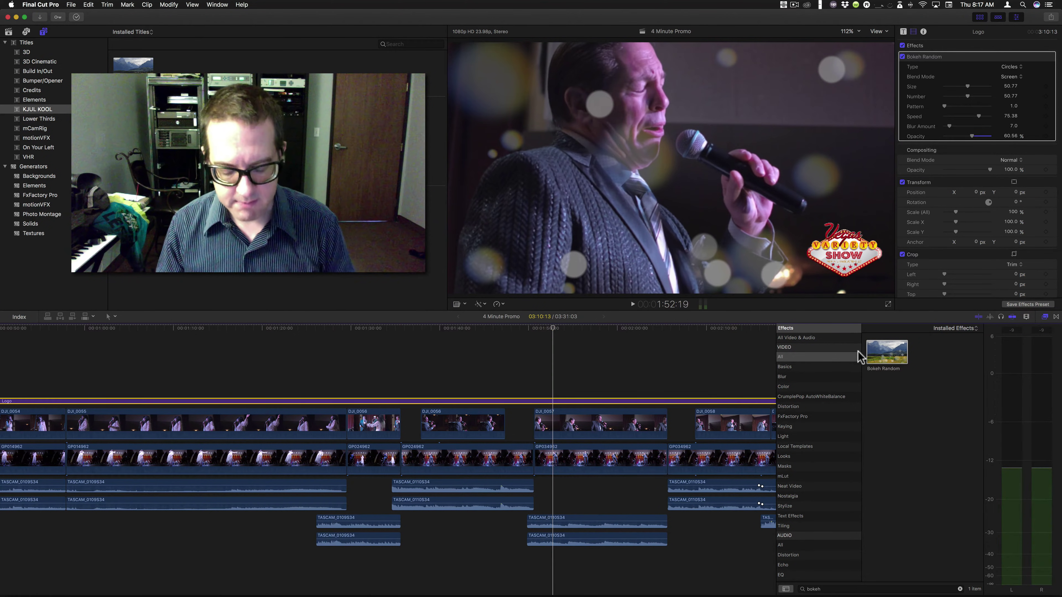
key("super+z")
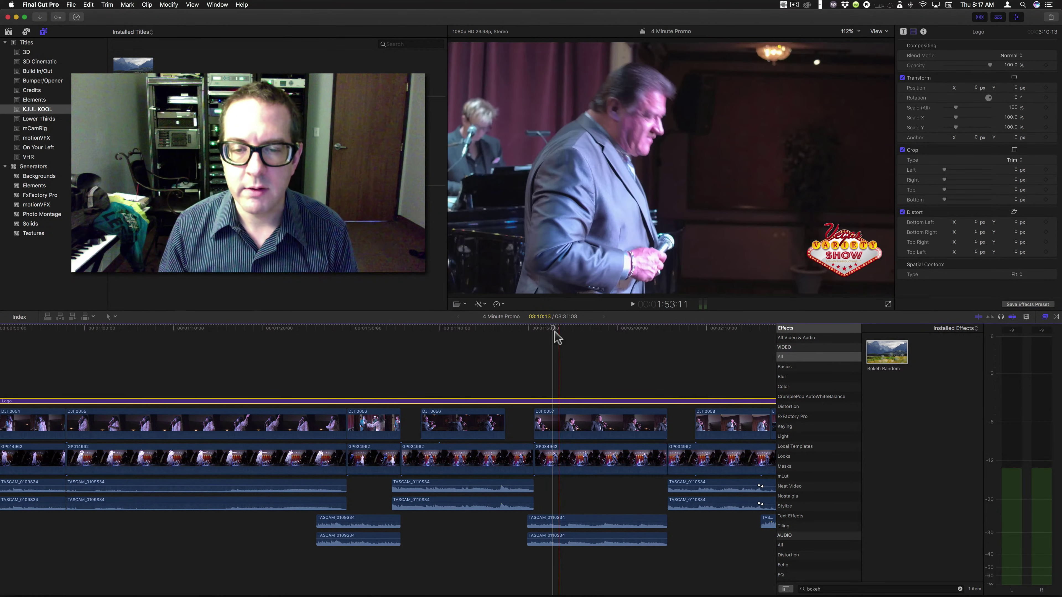
left_click_drag(554, 330, 482, 338)
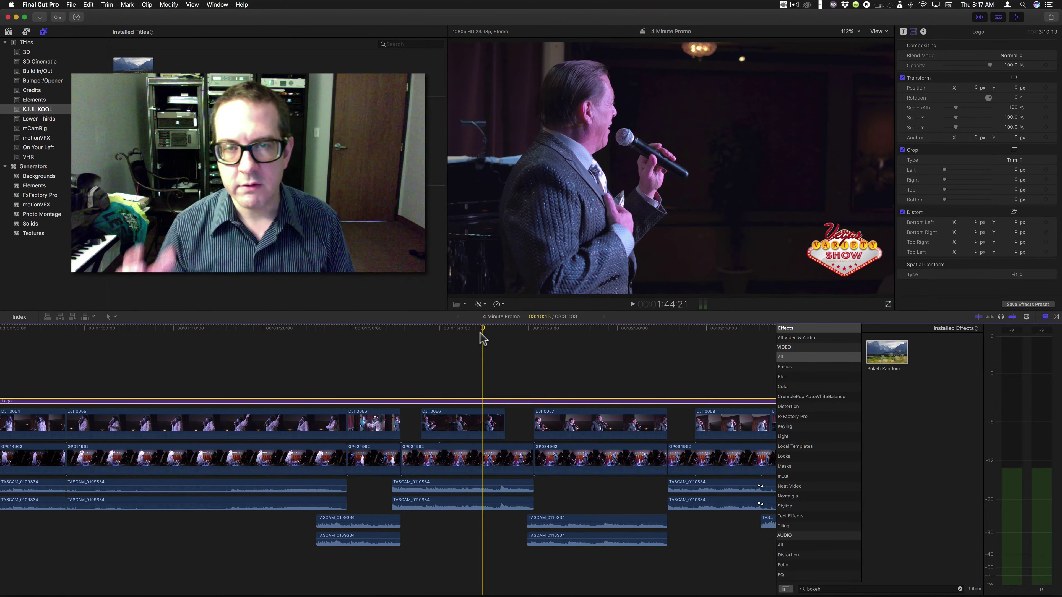
key("super+Tab")
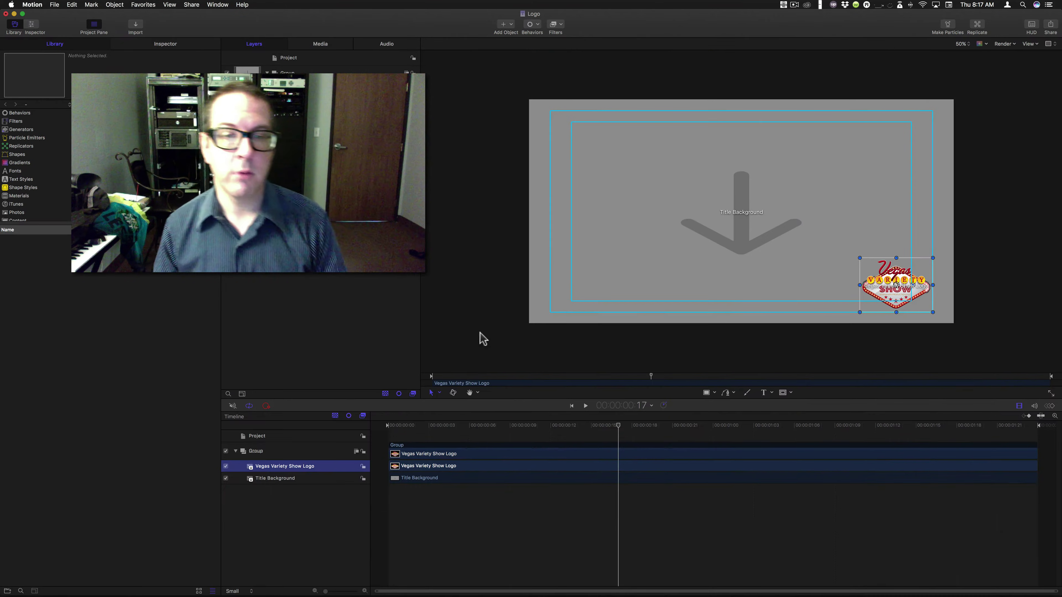
Step: Close the Logo project without saving and create a new Final Cut Title project
left_click(5, 14)
left_click(513, 79)
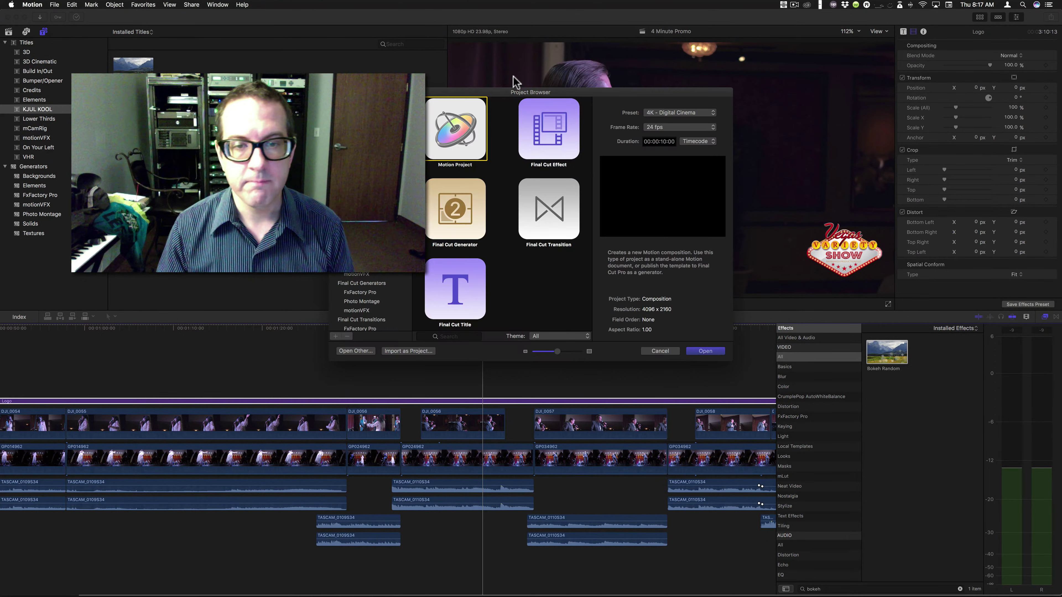
left_click(454, 286)
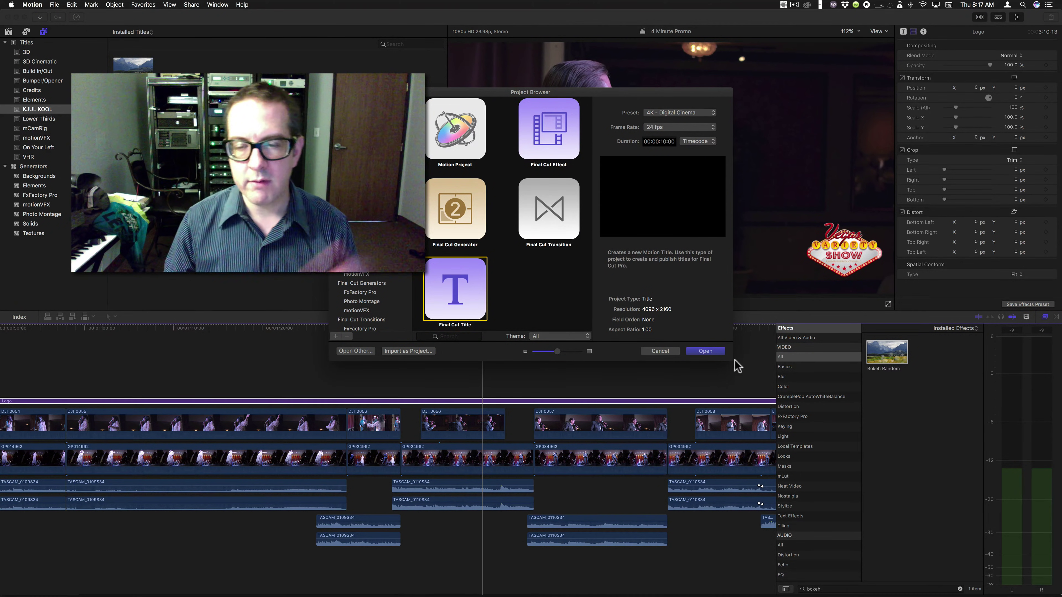
left_click(710, 351)
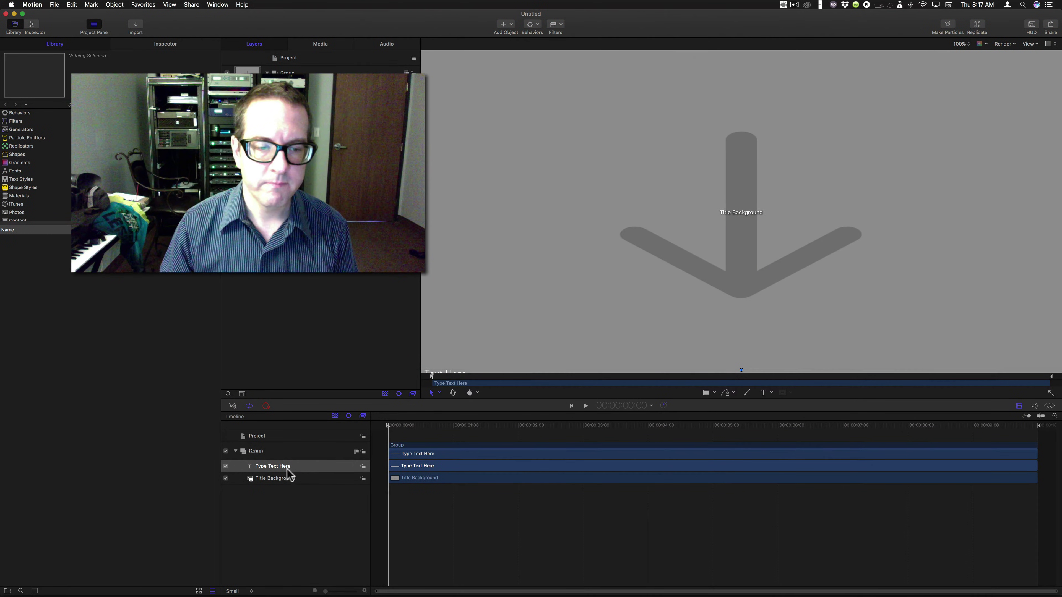
Step: Fit the canvas view and delete the Type Text Here layer, keeping only Title Background
left_click(289, 478)
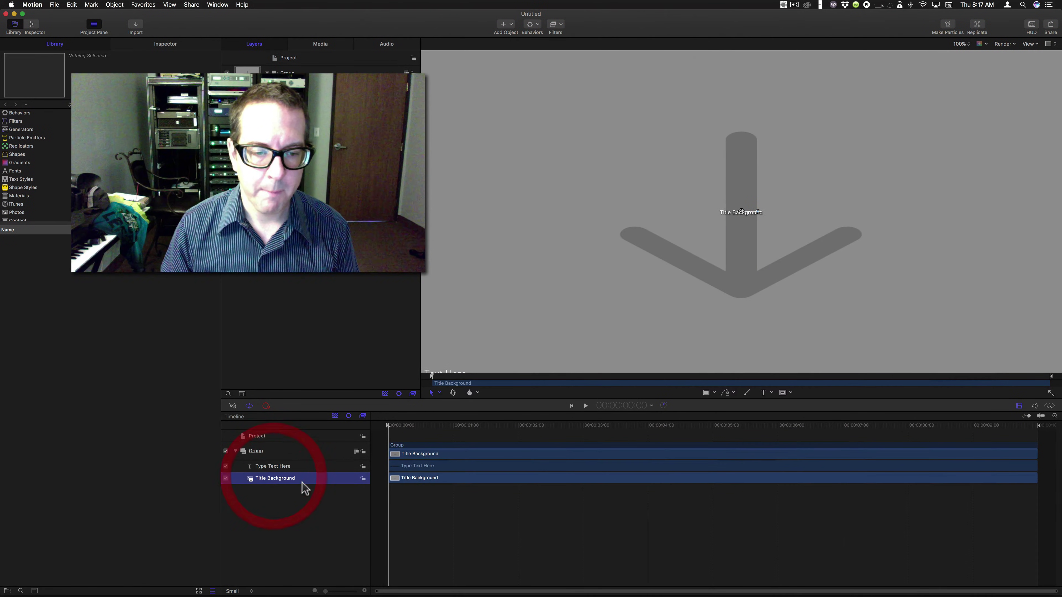
left_click(292, 468)
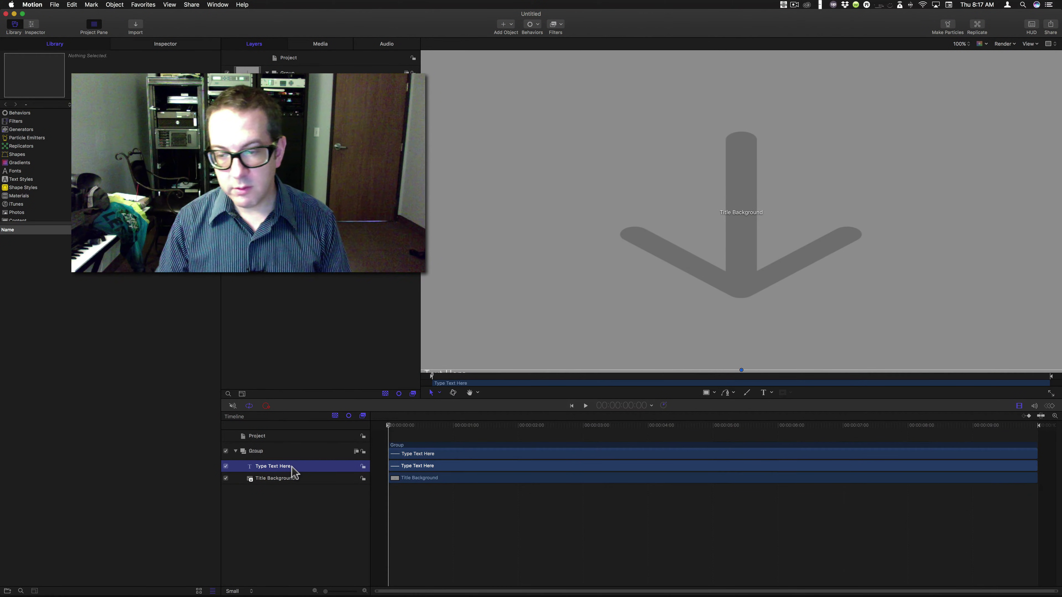
left_click(960, 44)
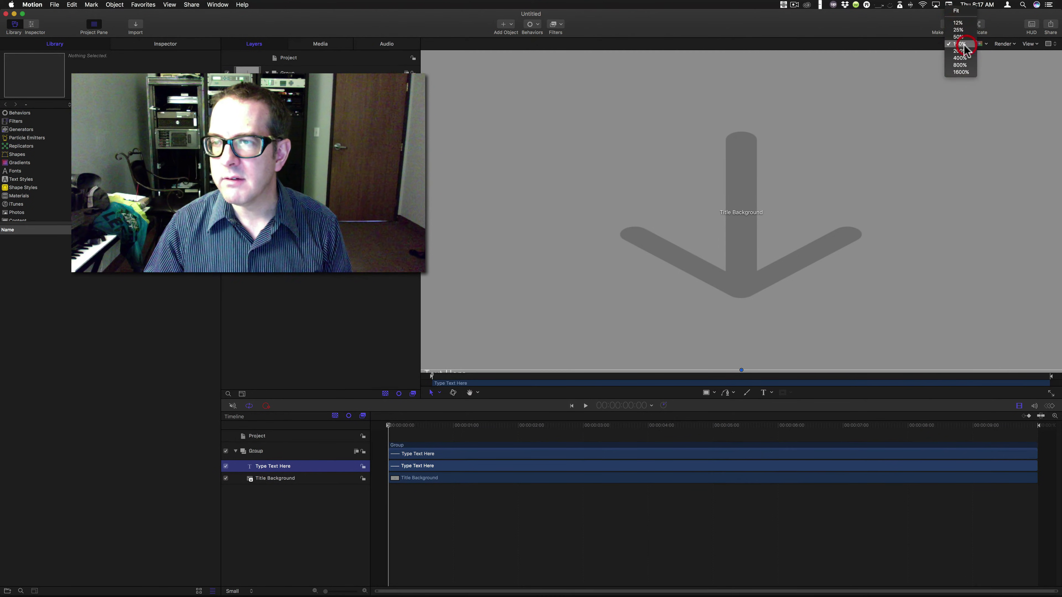
left_click(958, 26)
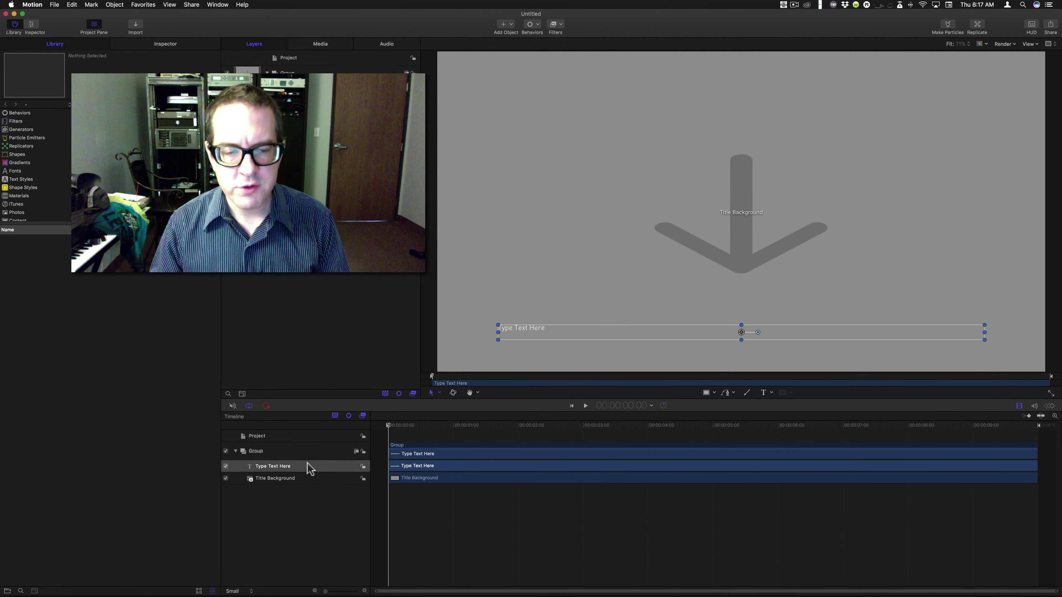
key("Delete")
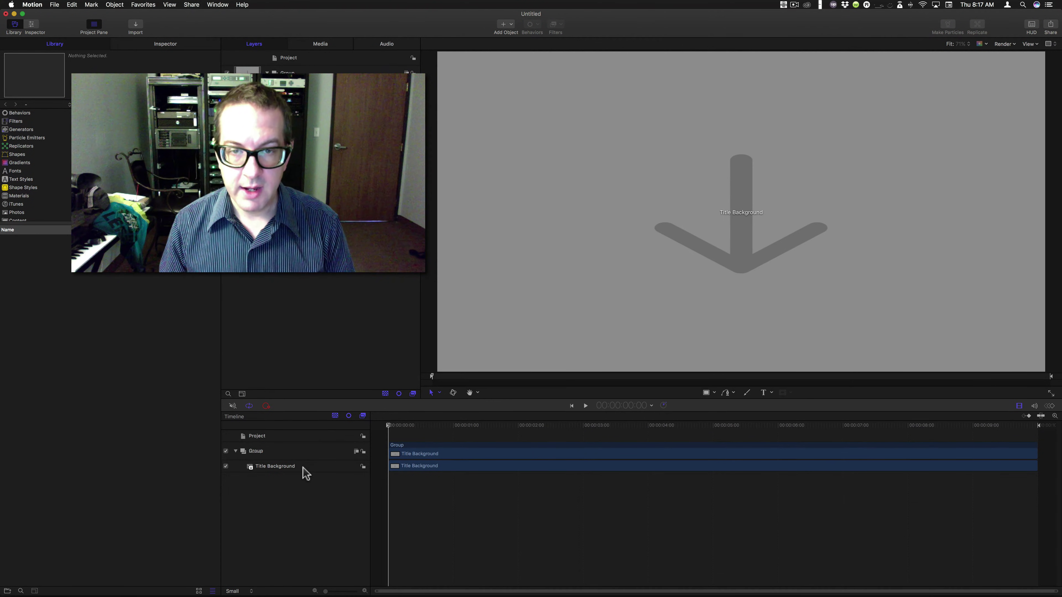
key("super+s")
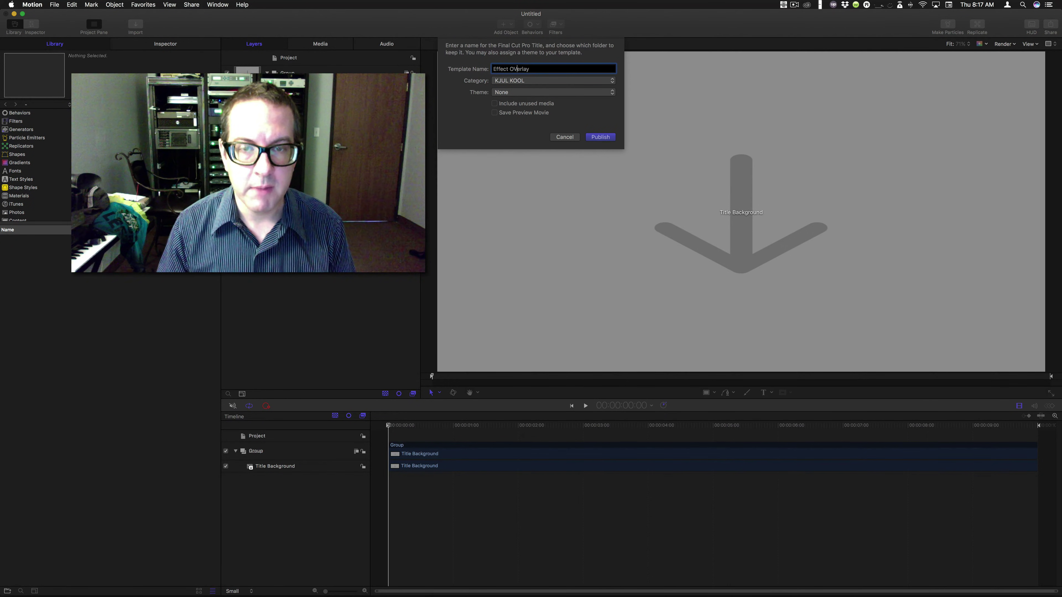
Step: Publish the Effect Overlay template under VHR with unused media and a preview movie
left_click(530, 79)
left_click(528, 100)
left_click(524, 92)
left_click(510, 112)
left_click(510, 104)
left_click(510, 112)
left_click(600, 137)
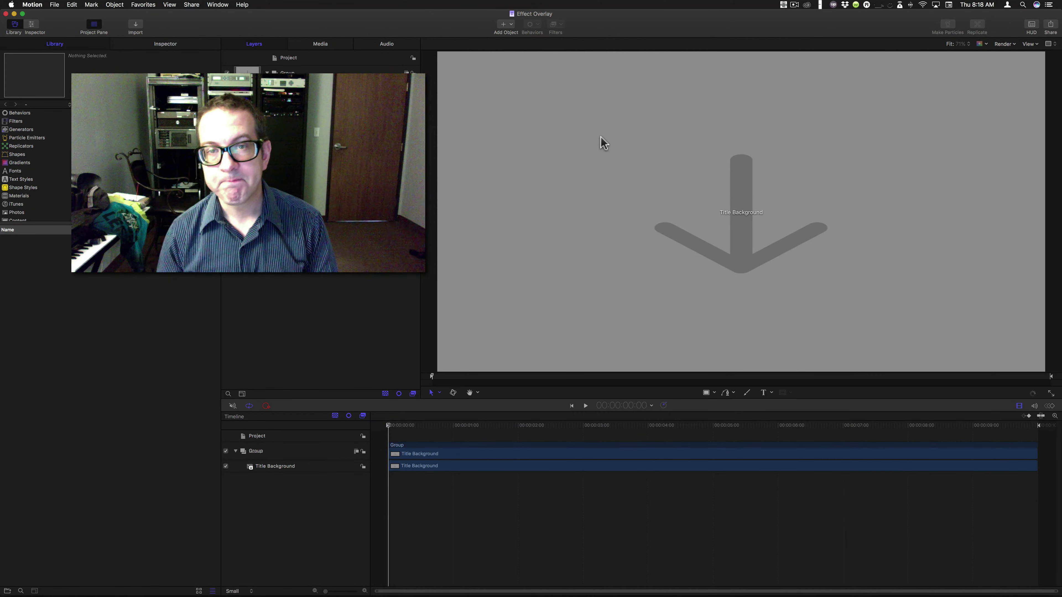
key("super+Tab")
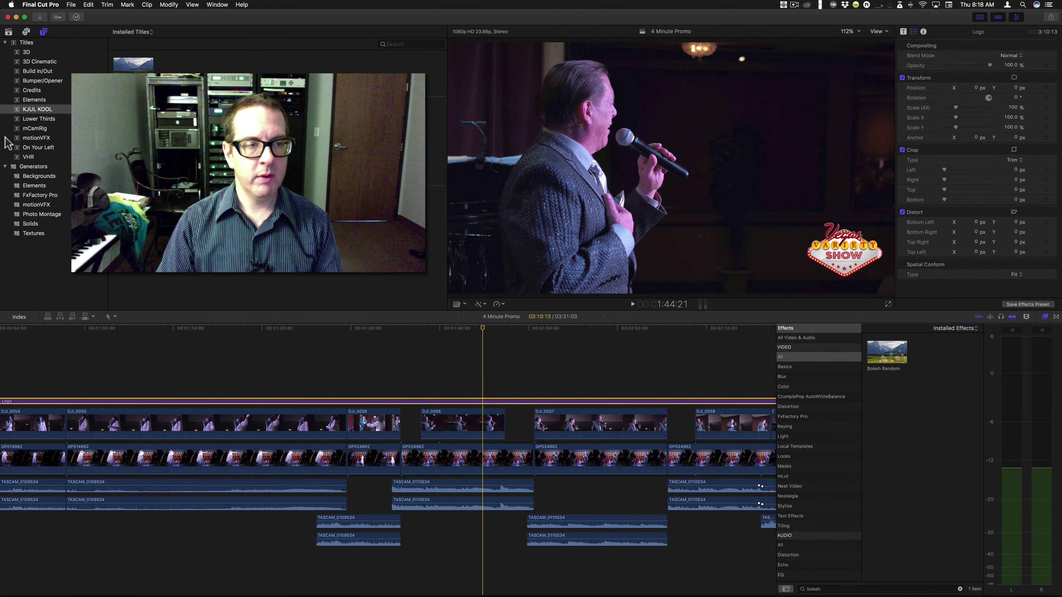
Step: Place the VHR Effect Overlay title above DJ_0055 and stretch it across the following clips
left_click(28, 157)
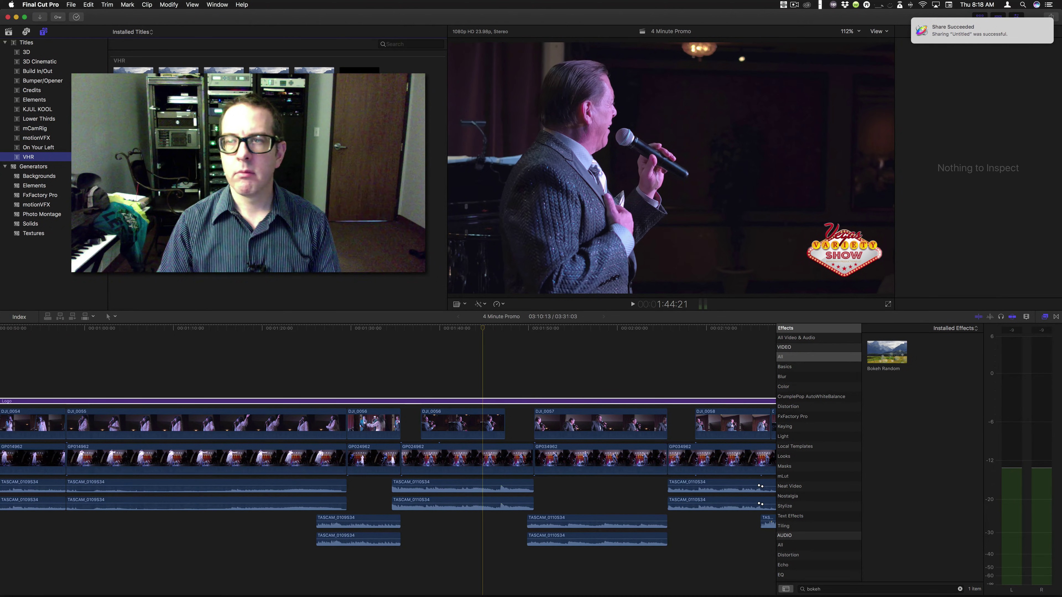
left_click(217, 70)
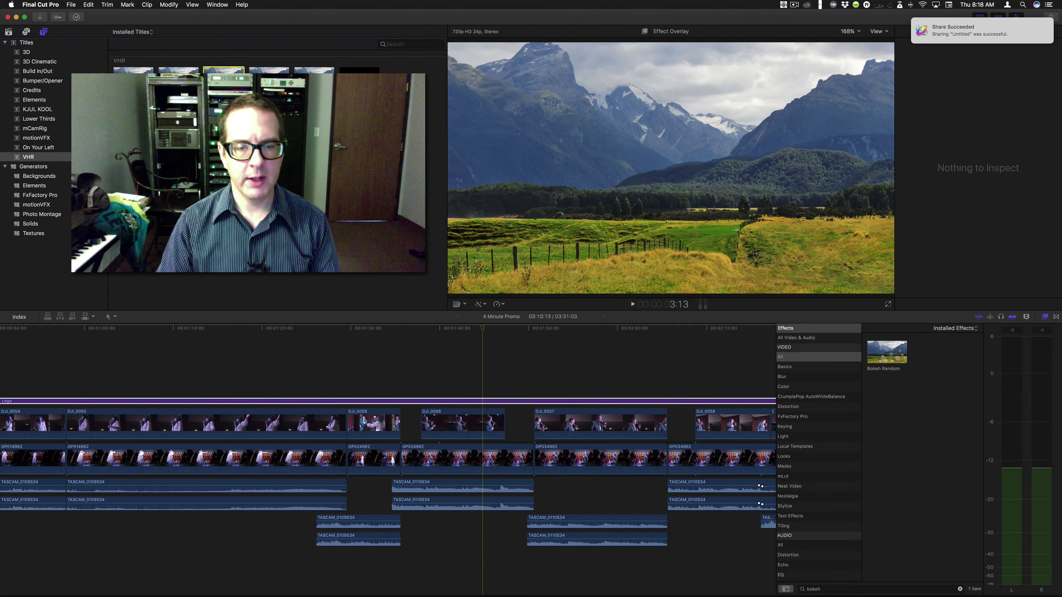
left_click_drag(218, 70, 259, 410)
left_click_drag(346, 401, 635, 401)
Step: Apply Bokeh Random to the Effect Overlay clip and play back to preview it
left_click_drag(870, 356, 567, 400)
left_click_drag(301, 330, 308, 333)
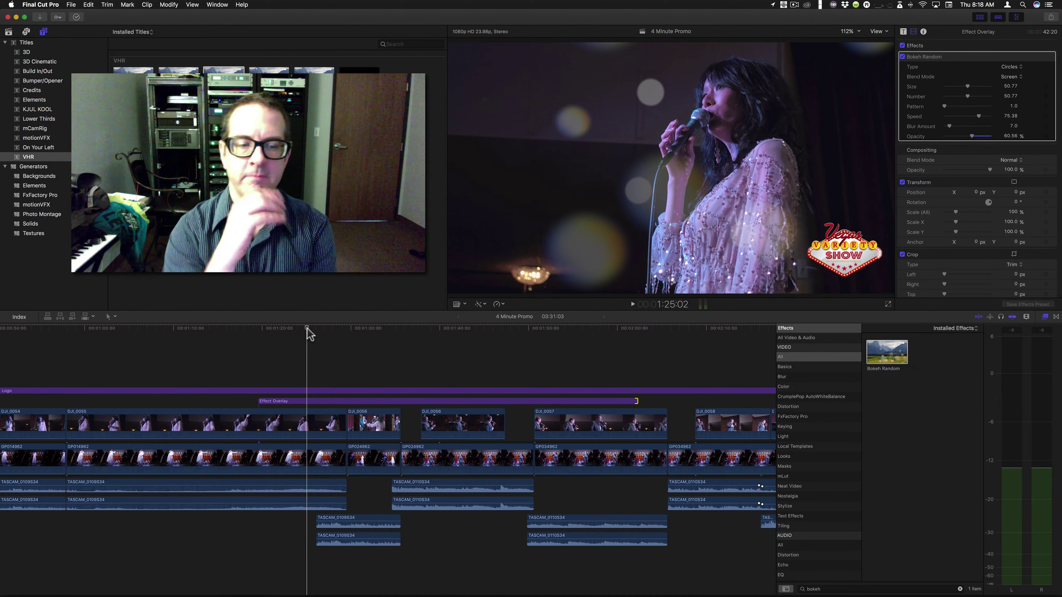
key("space")
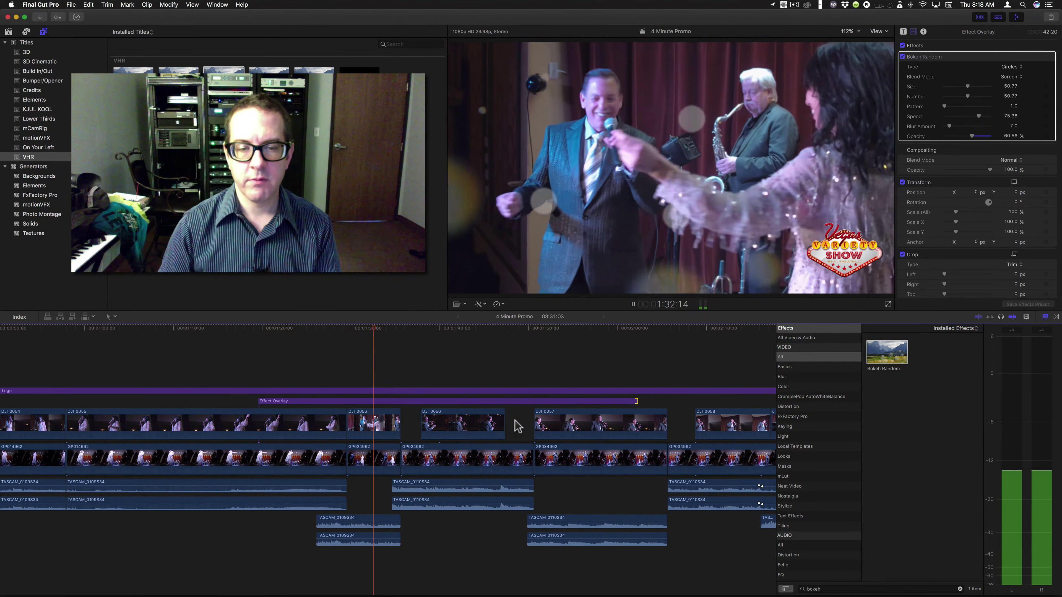
Step: Replace Bokeh Random on the Effect Overlay clip with the Vignette effect
key("space")
left_click(486, 402)
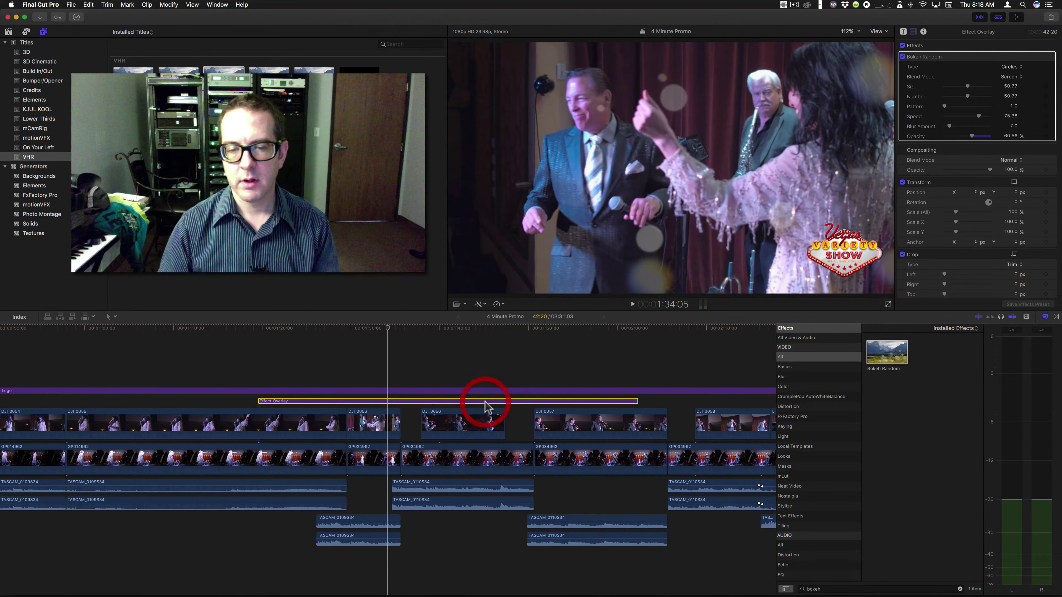
key("super+alt+x")
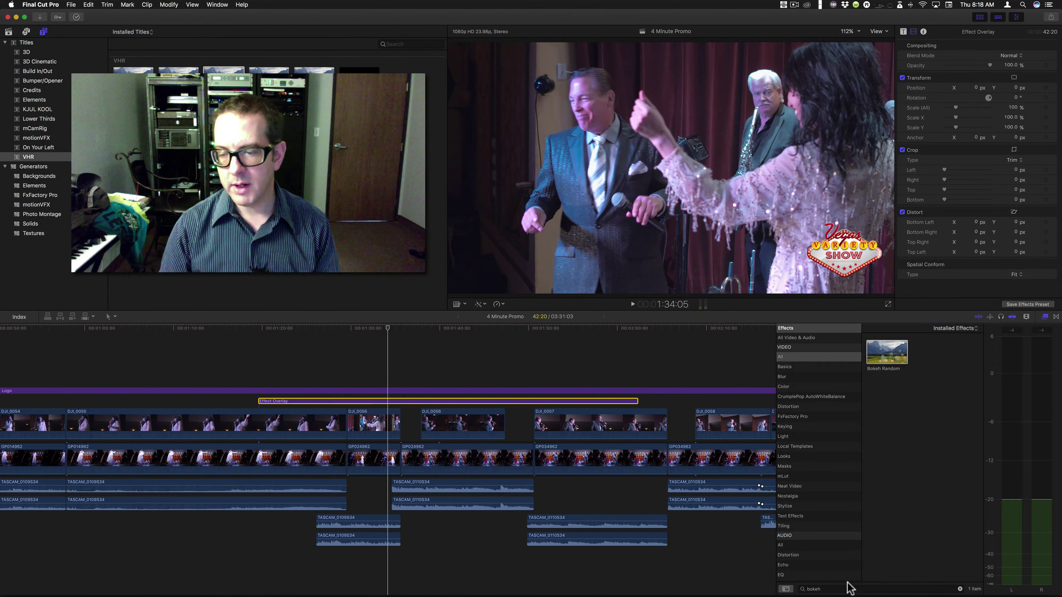
left_click(771, 585)
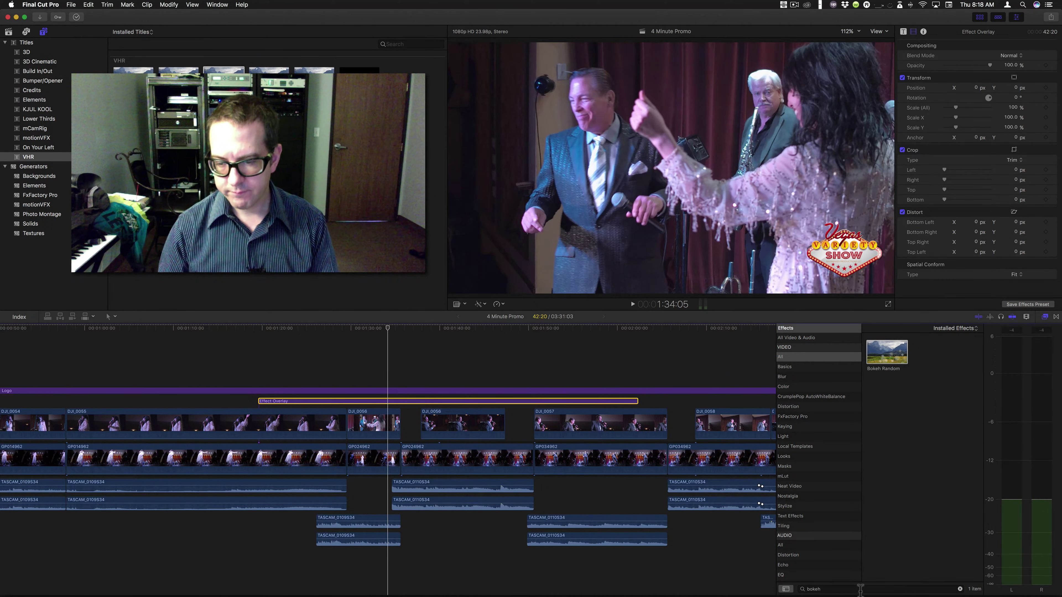
double_click(844, 589)
type("vignette")
left_click_drag(900, 358, 550, 402)
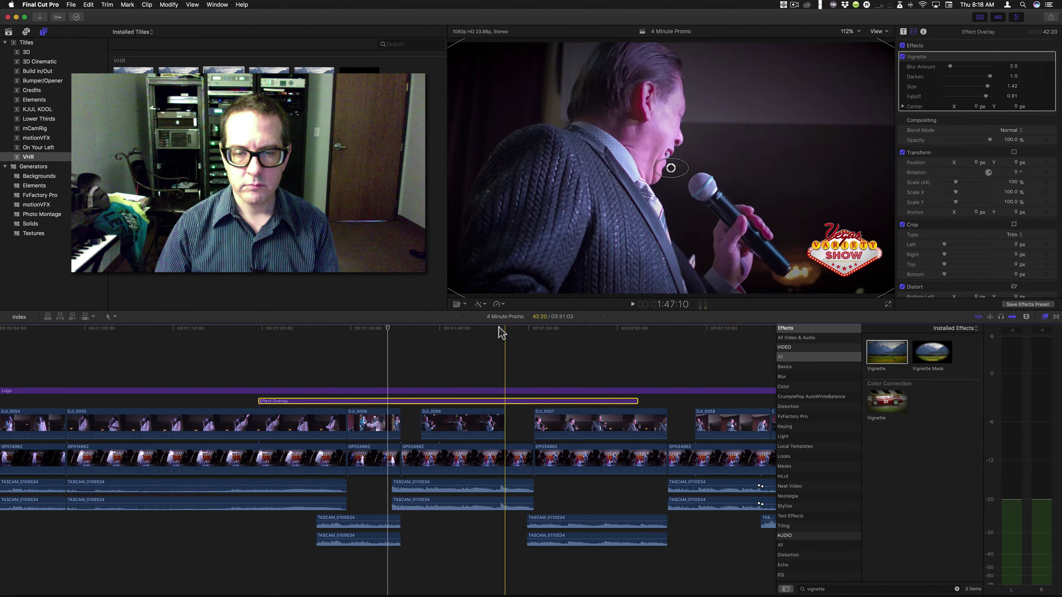
Step: Tighten the vignette falloff to 0.52 and play the singer section to preview it
left_click(495, 400)
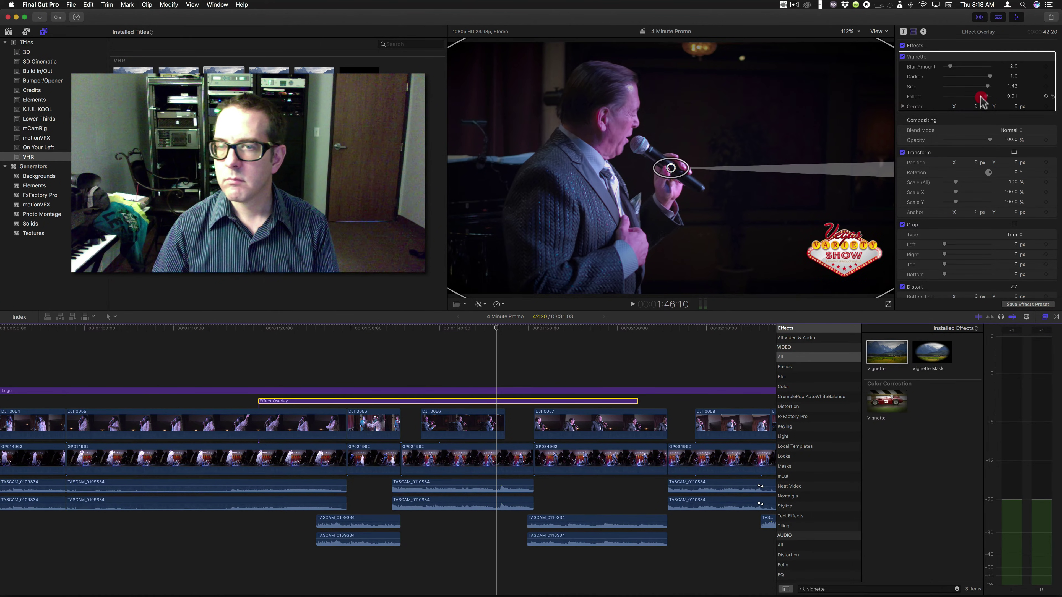
left_click_drag(976, 101, 967, 97)
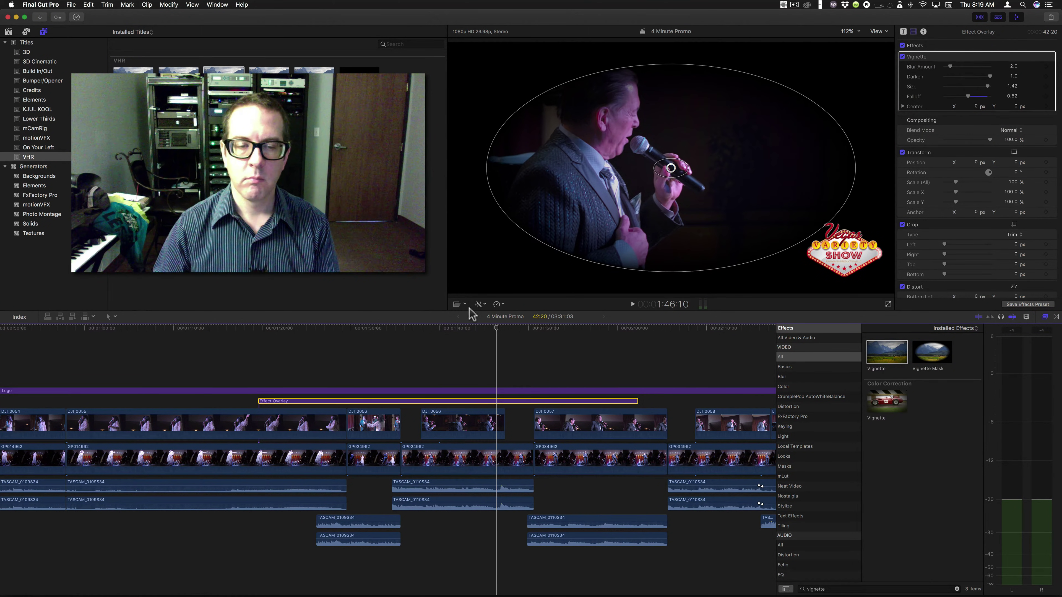
left_click(491, 326)
key("space")
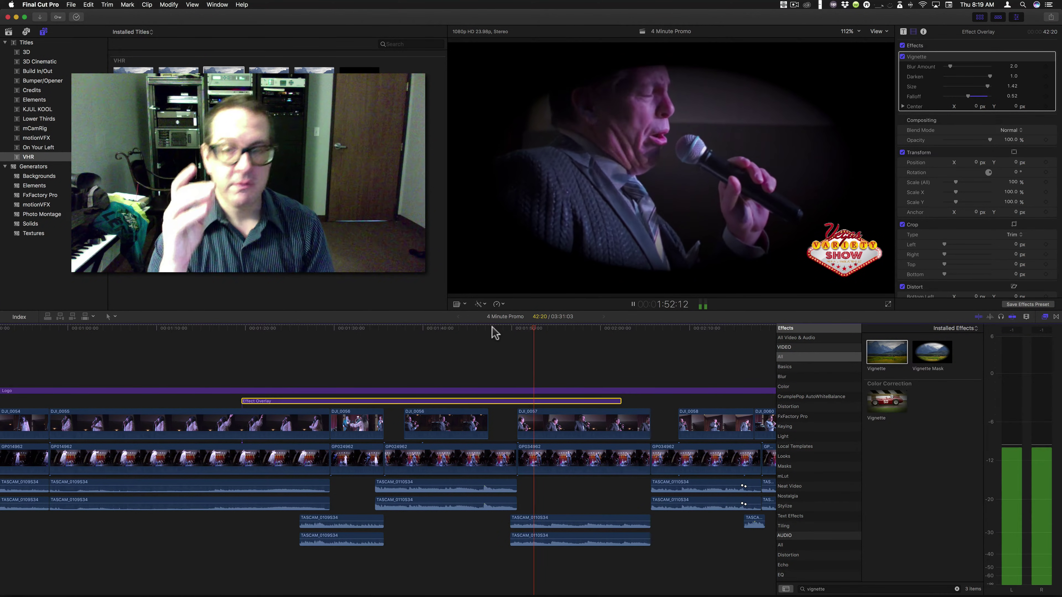
key("space")
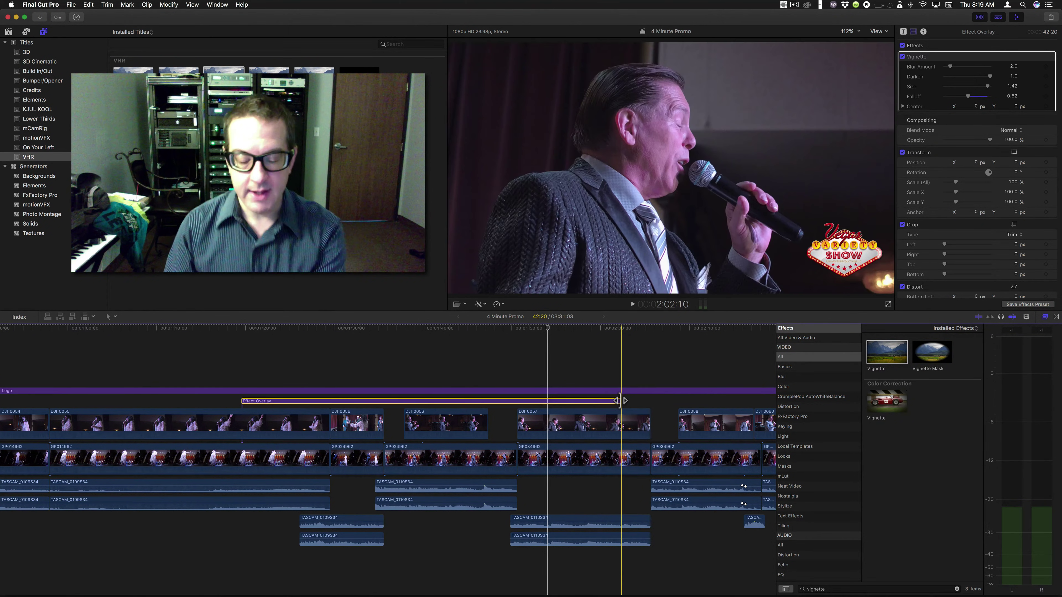
Step: Zoom the timeline out and stretch the Effect Overlay from the sequence start to its end
key("z")
left_click(553, 372, "alt")
left_click(552, 372, "alt")
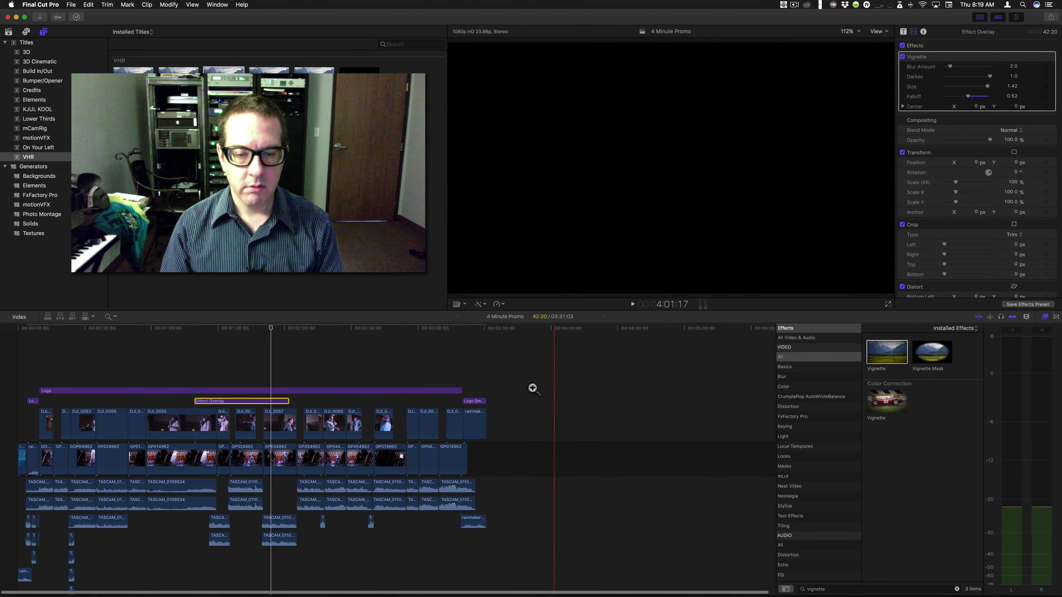
key("a")
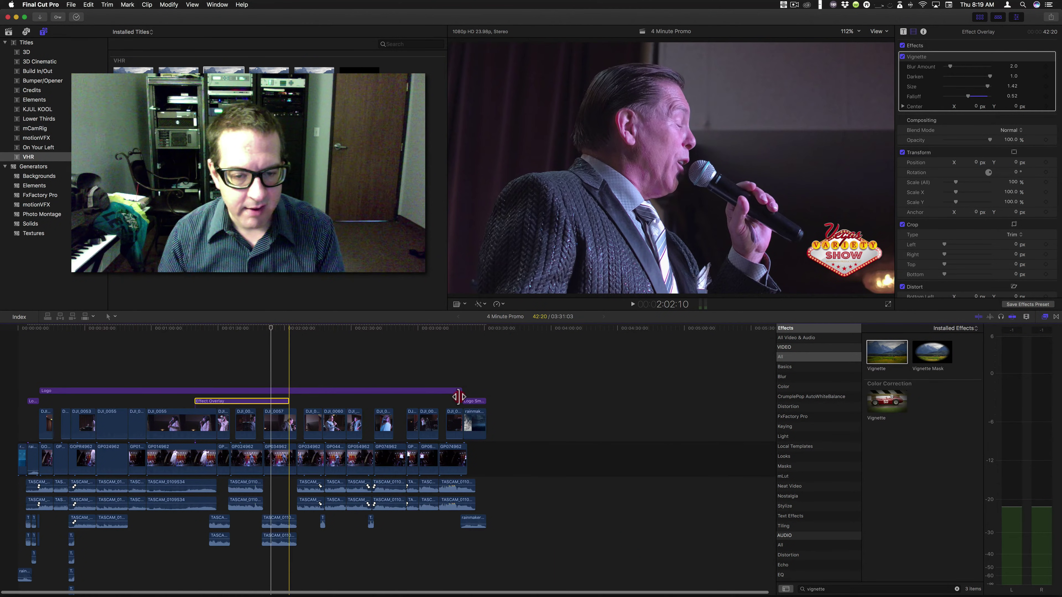
left_click_drag(463, 396, 457, 393)
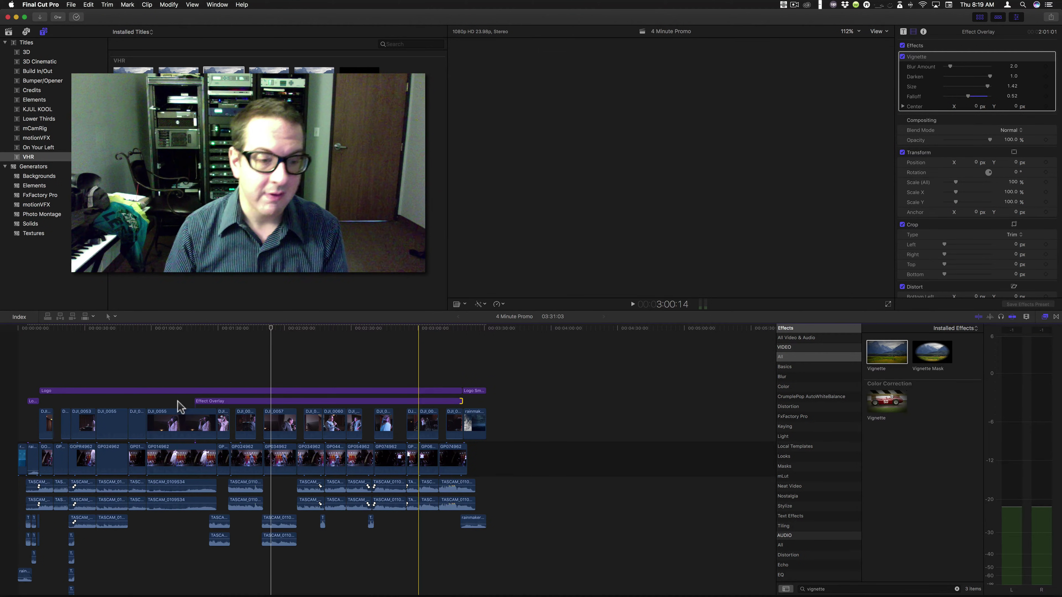
left_click_drag(196, 400, 40, 400)
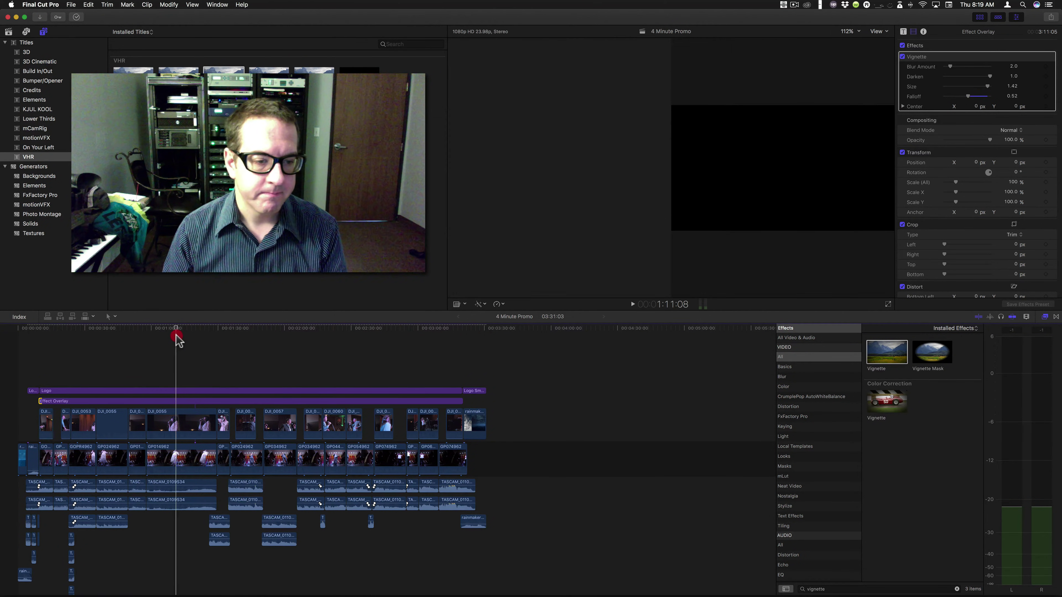
left_click(176, 330)
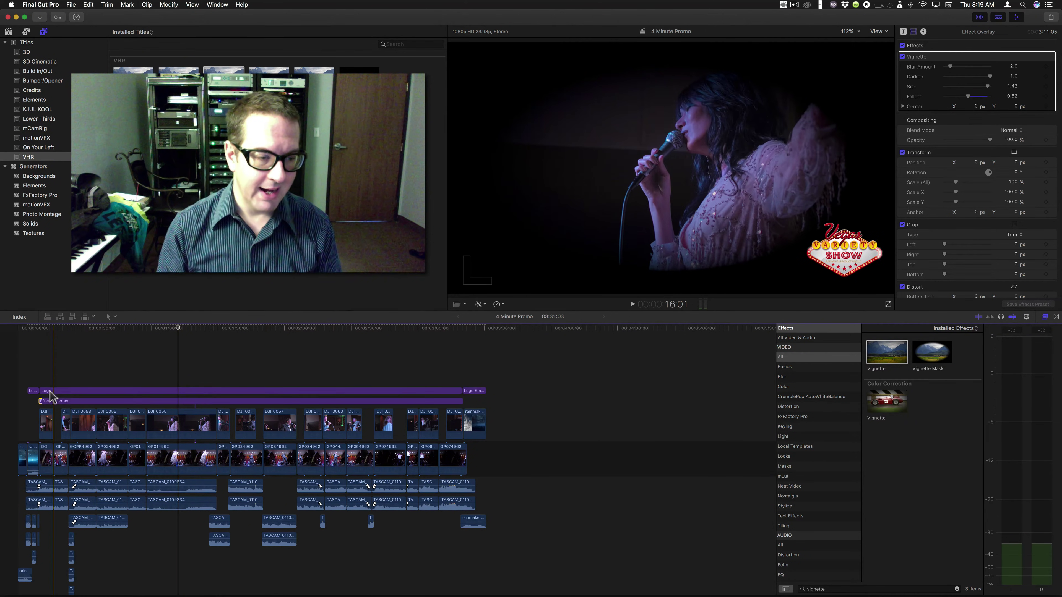
Step: Trim the Effect Overlay's start slightly and disable the DJ_0053 clip
key("super+equal")
key("super+equal")
key("super+equal")
key("super+equal")
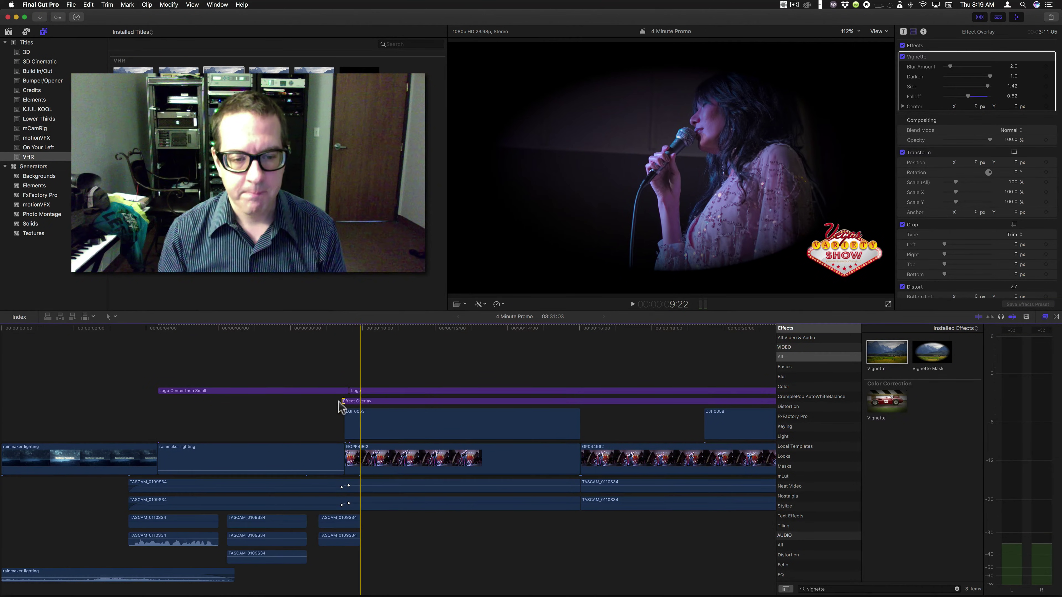
left_click_drag(344, 400, 347, 401)
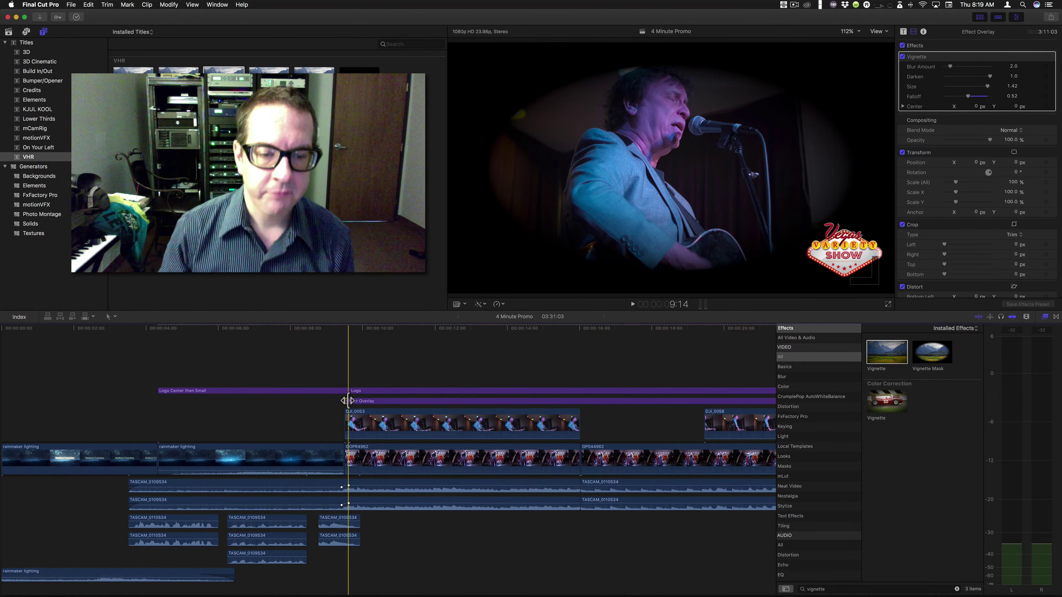
left_click(403, 340)
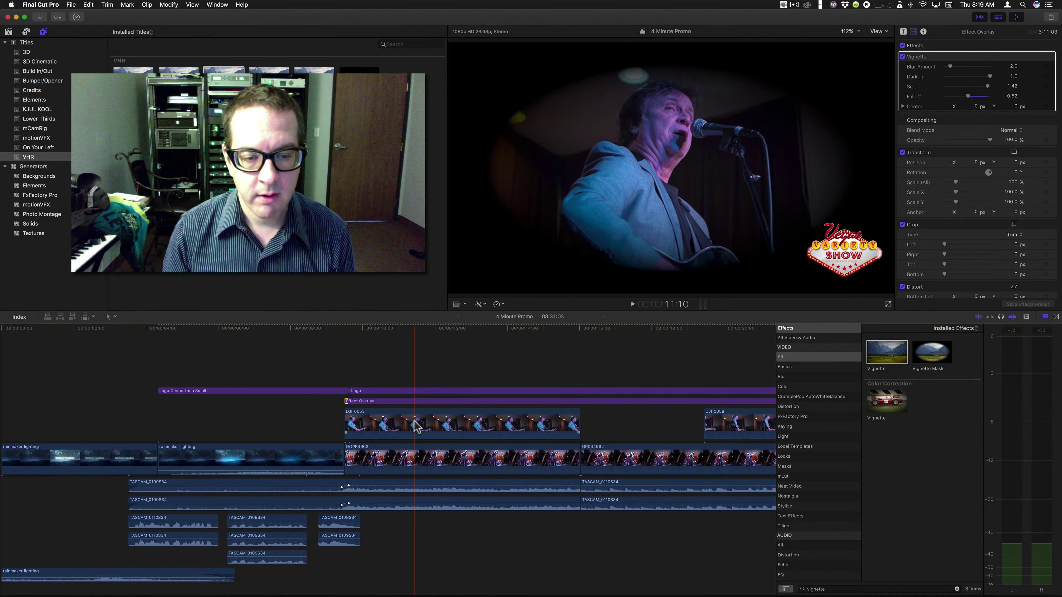
left_click(402, 424)
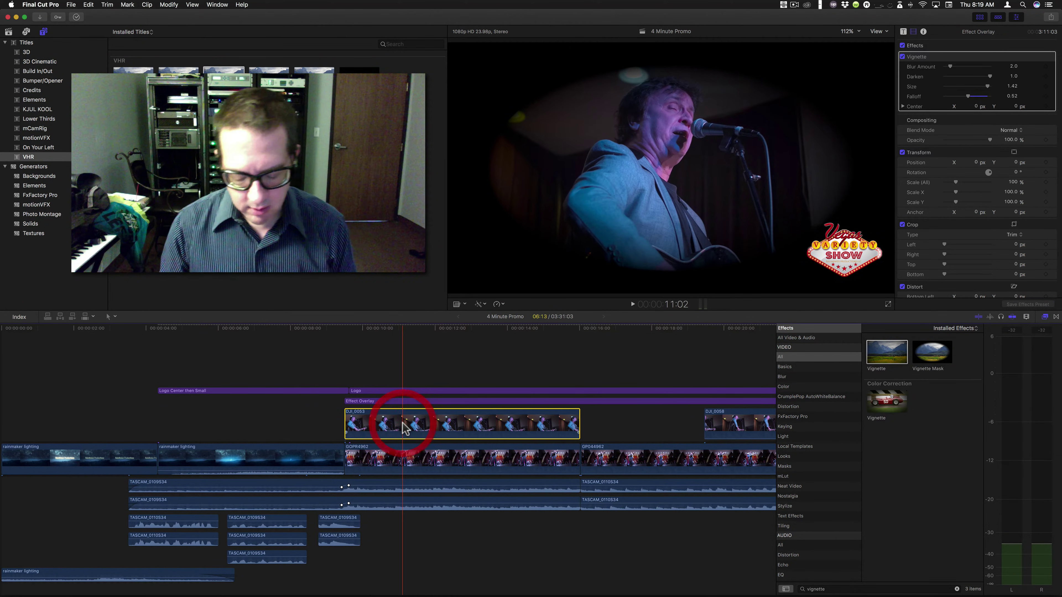
key("v")
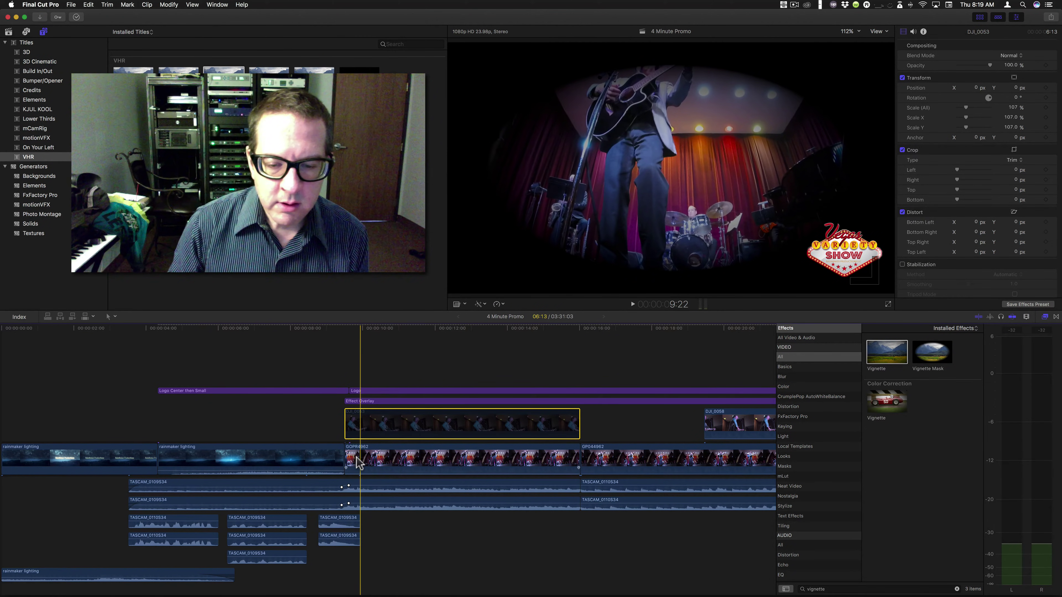
key("space")
Step: Add a Bloom light transition before GOPR4962 and step through it from 9:00
left_click(392, 462)
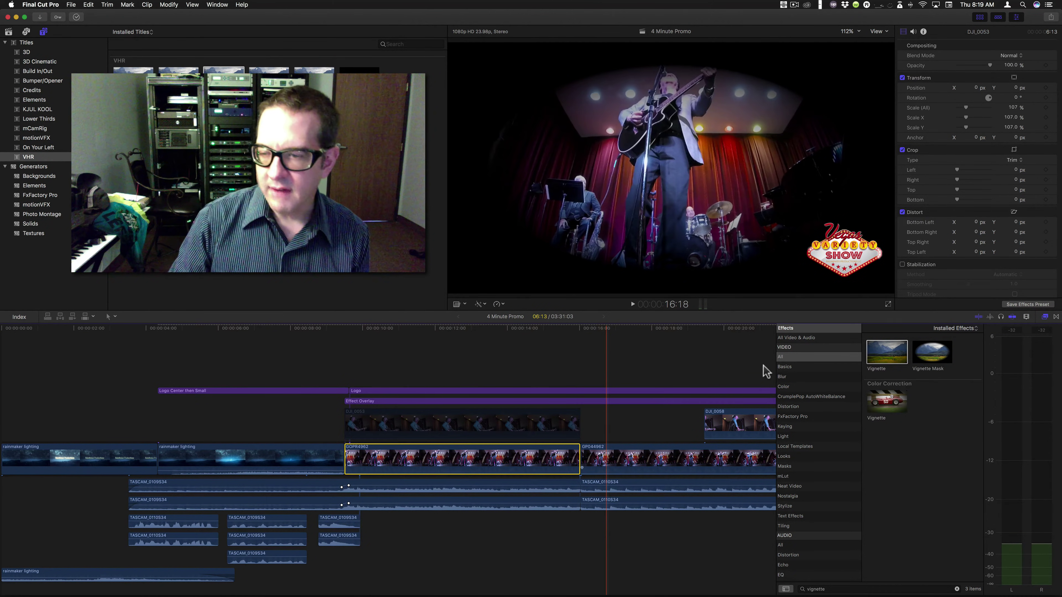
left_click(1055, 317)
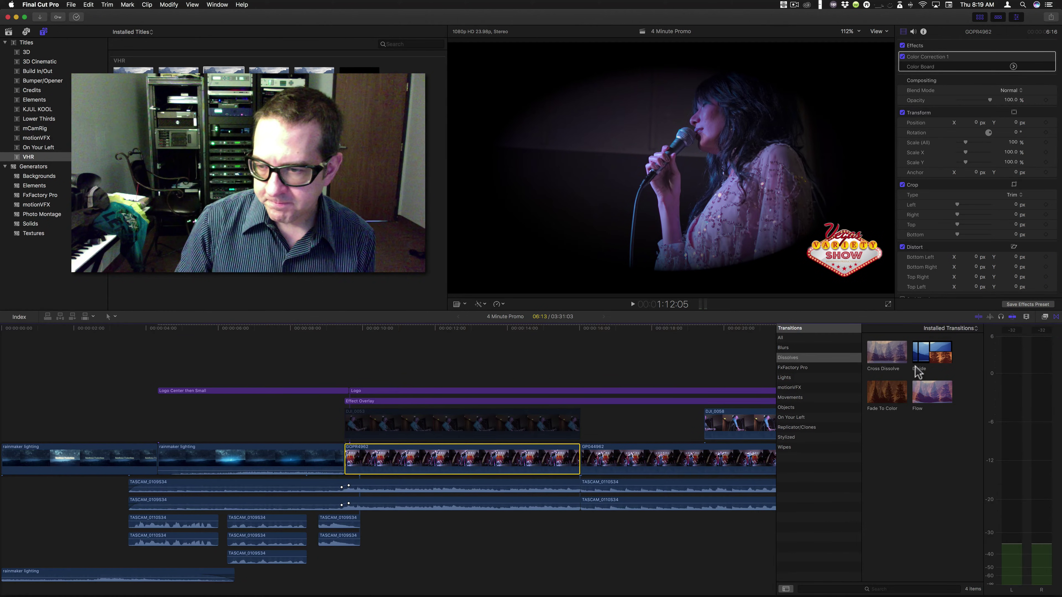
left_click(800, 376)
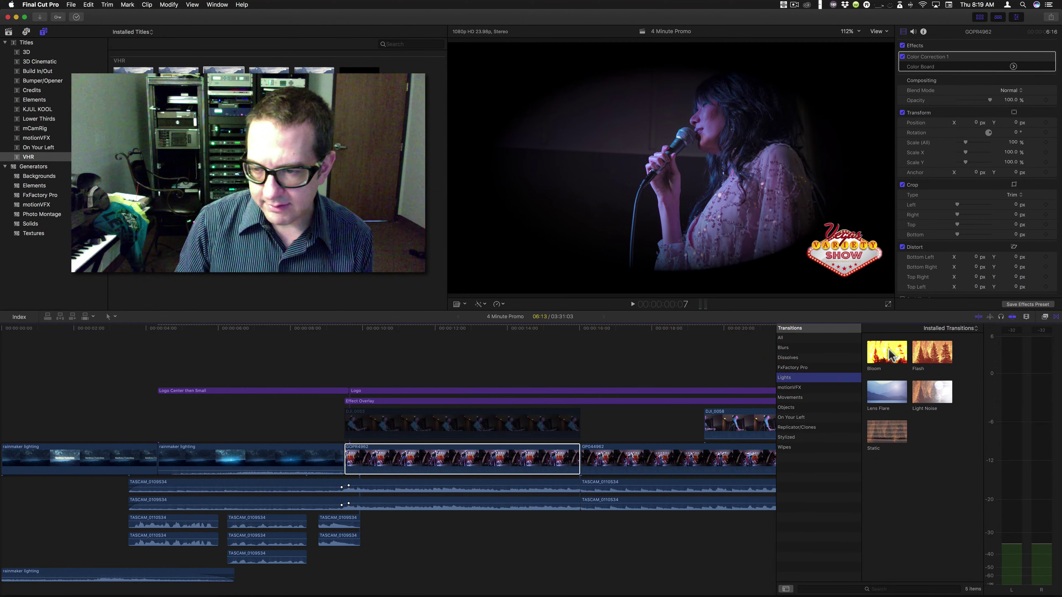
left_click_drag(889, 355, 349, 466)
left_click(317, 328)
left_click_drag(320, 329, 330, 328)
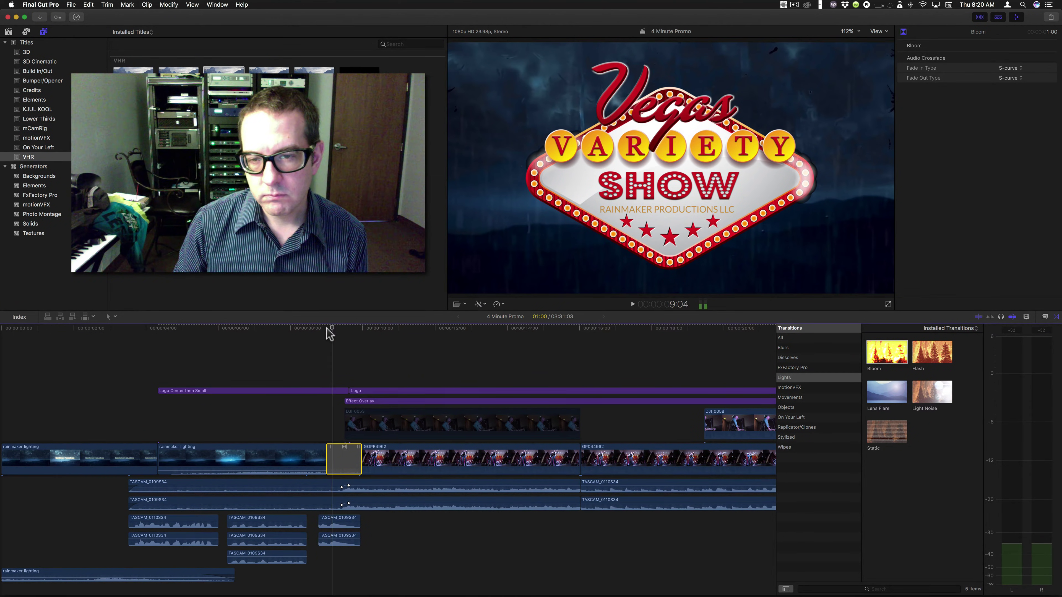
key("Right")
key("Right")
key("Right")
key("Right")
key("Right")
key("Right")
key("Right")
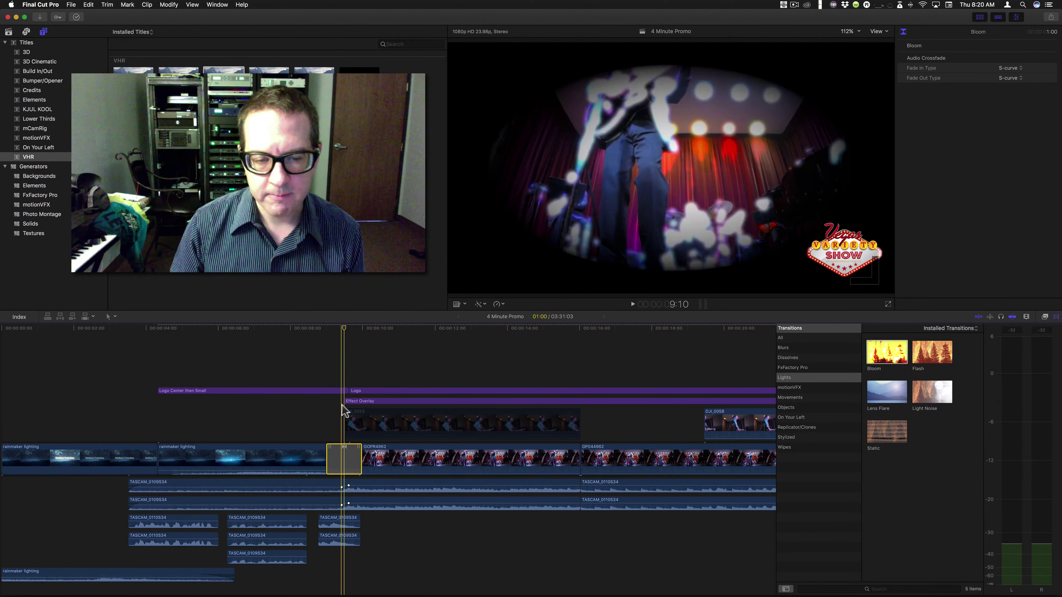
Step: Extend the Effect Overlay's start earlier and play through the Bloom transition
left_click_drag(346, 402, 331, 403)
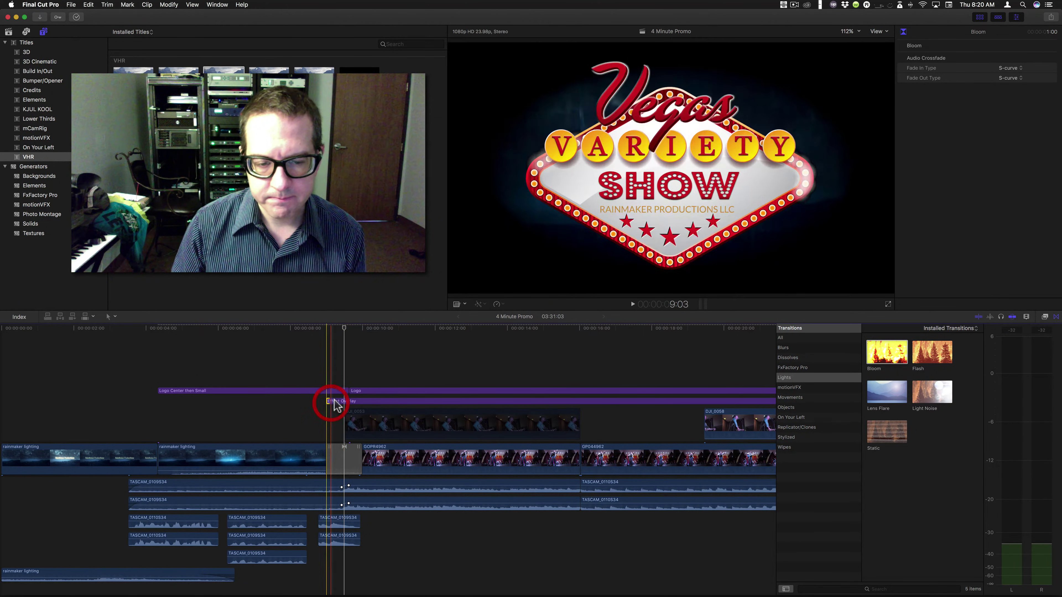
left_click(326, 329)
key("space")
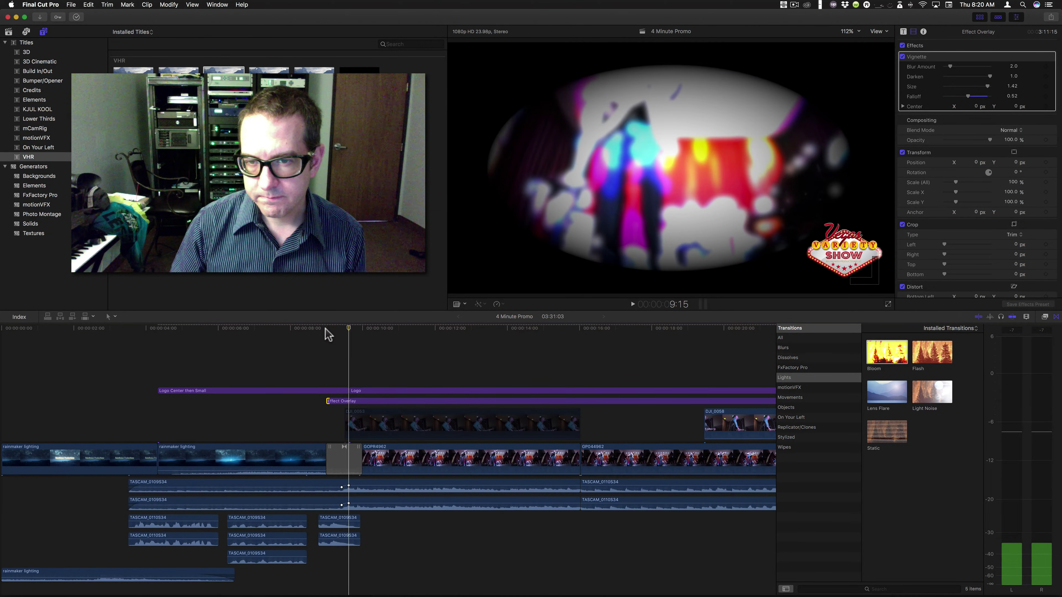
key("space")
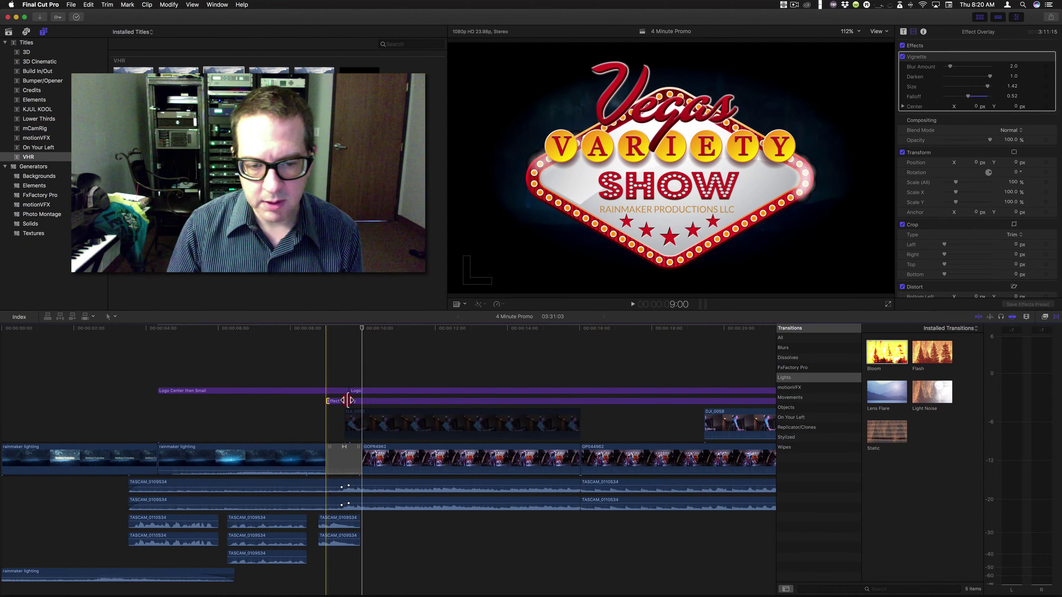
Step: Try a Bloom transition on the Effect Overlay's start, then undo it
left_click_drag(348, 400, 326, 401)
left_click_drag(899, 357, 383, 403)
left_click(326, 330)
key("space")
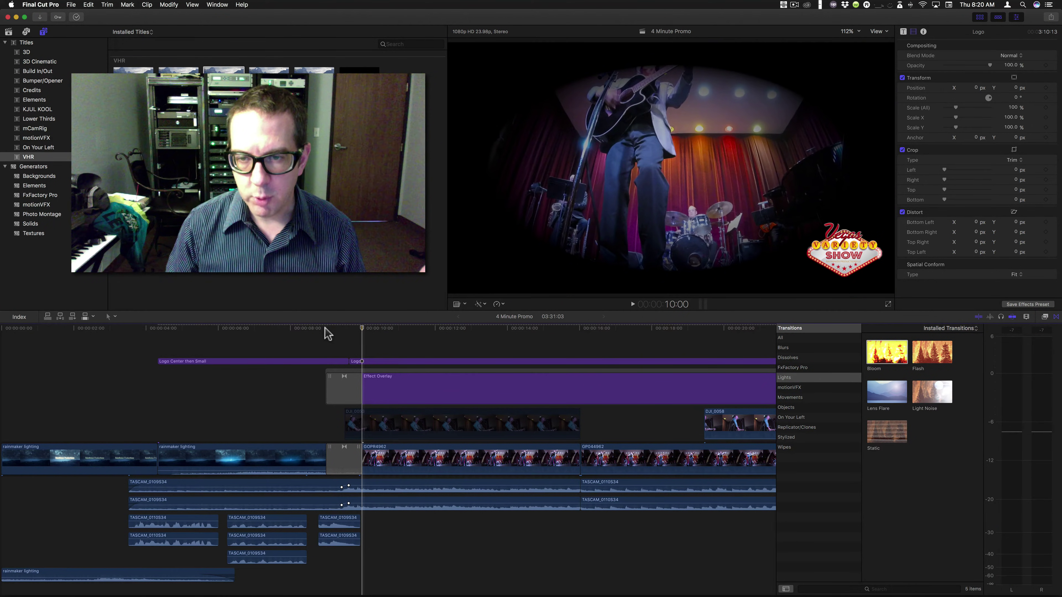
left_click(308, 330)
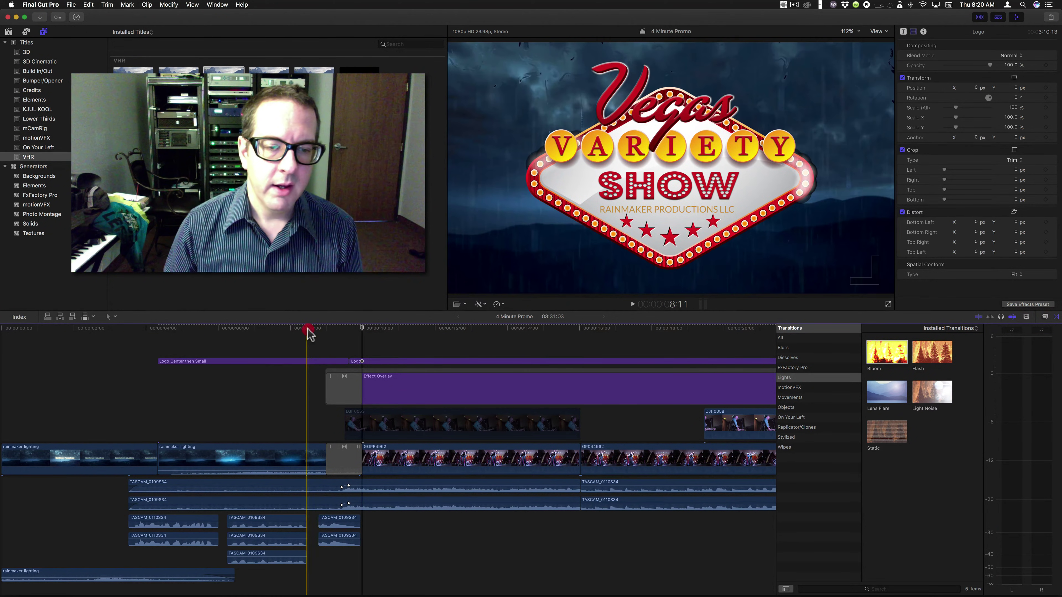
key("space")
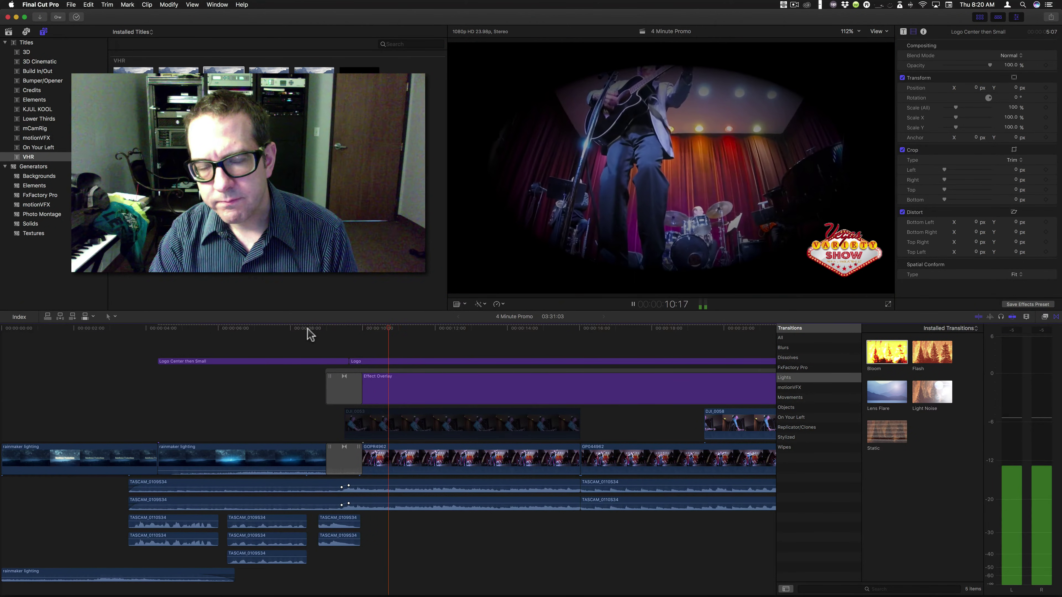
key("space")
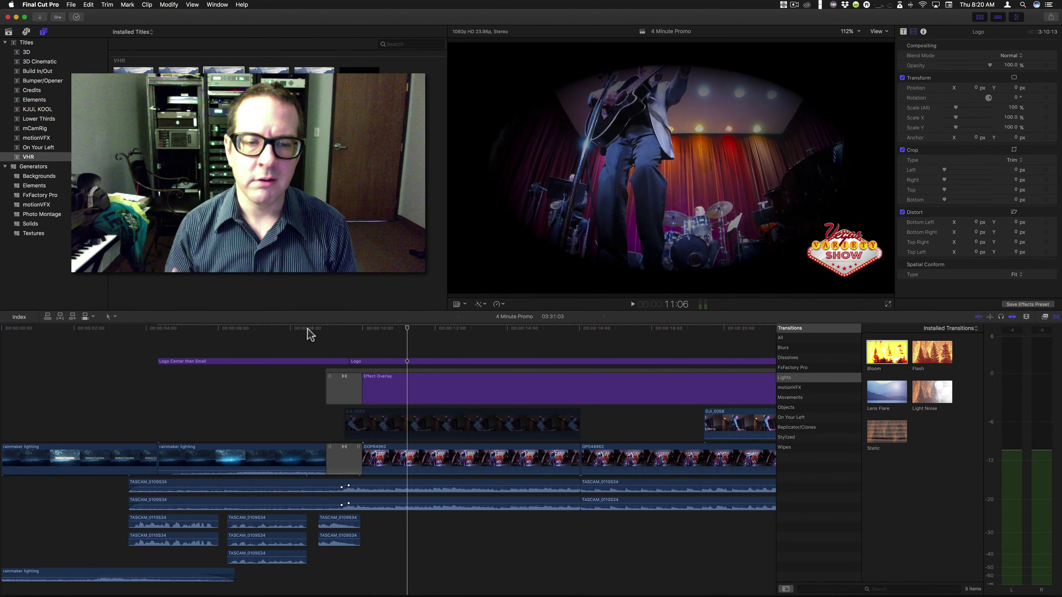
key("super+z")
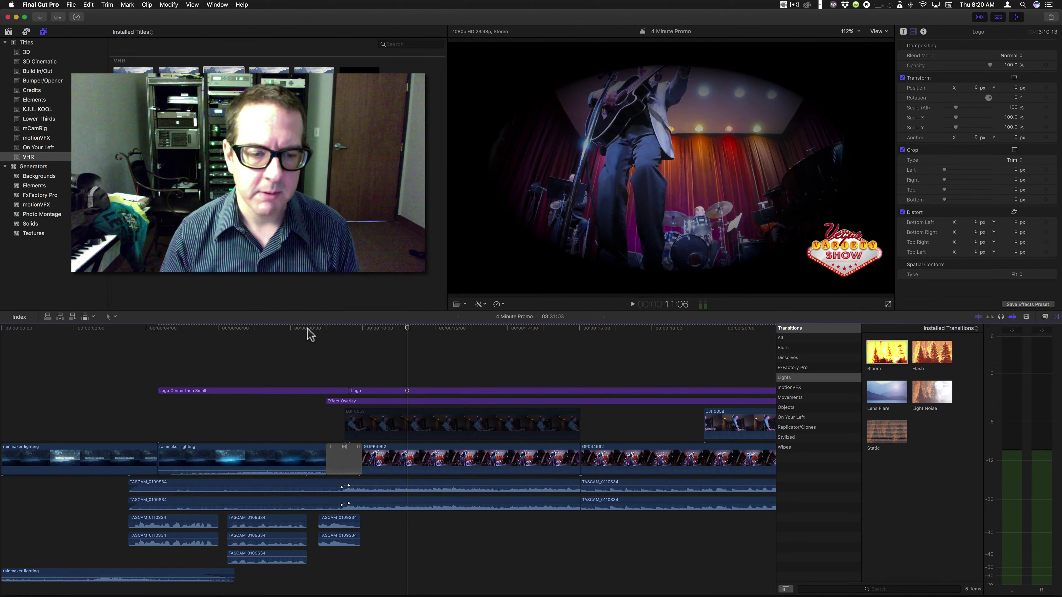
left_click(342, 469)
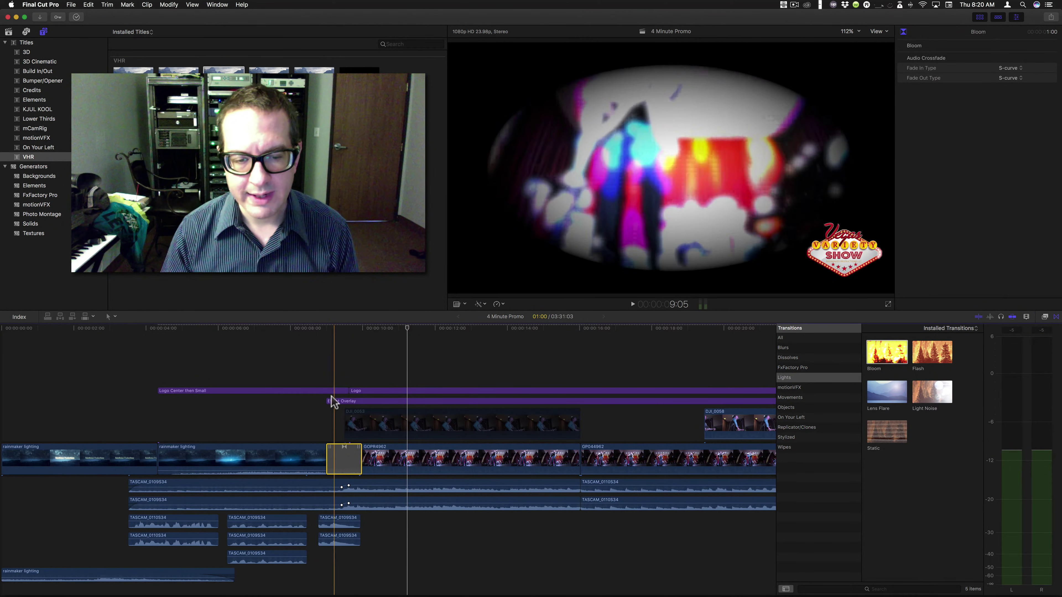
left_click(360, 398)
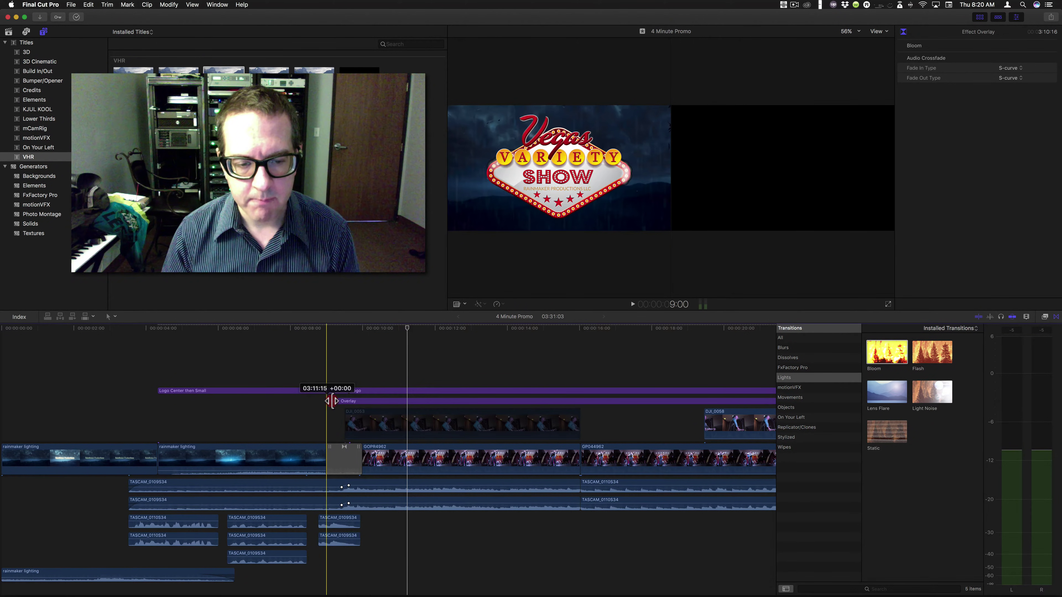
Step: Set the Effect Overlay's opacity to 0% at its start and play back the fade-in
left_click(362, 329)
left_click(362, 400)
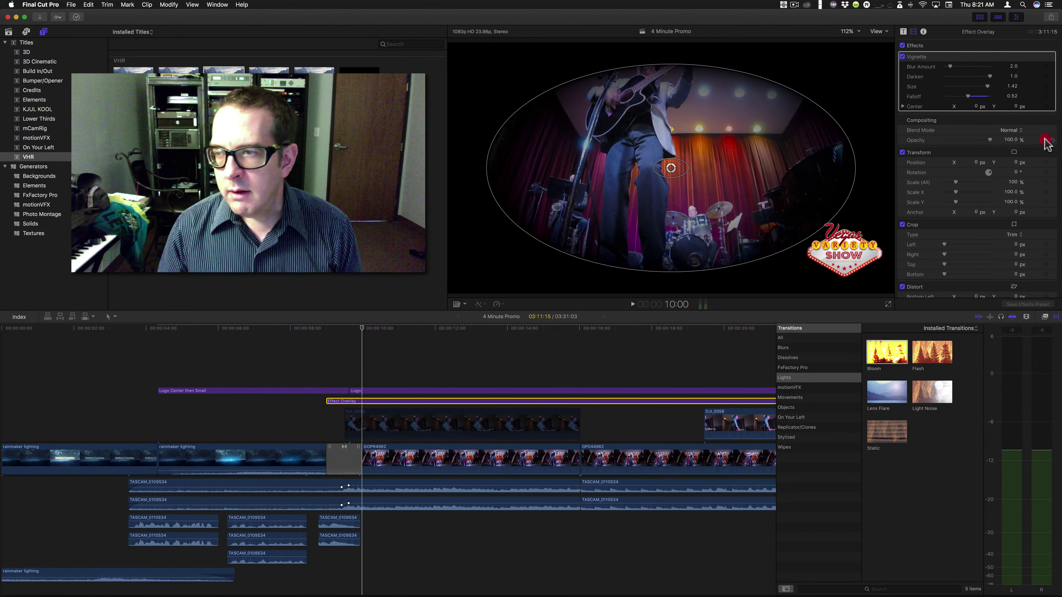
left_click_drag(362, 330, 326, 331)
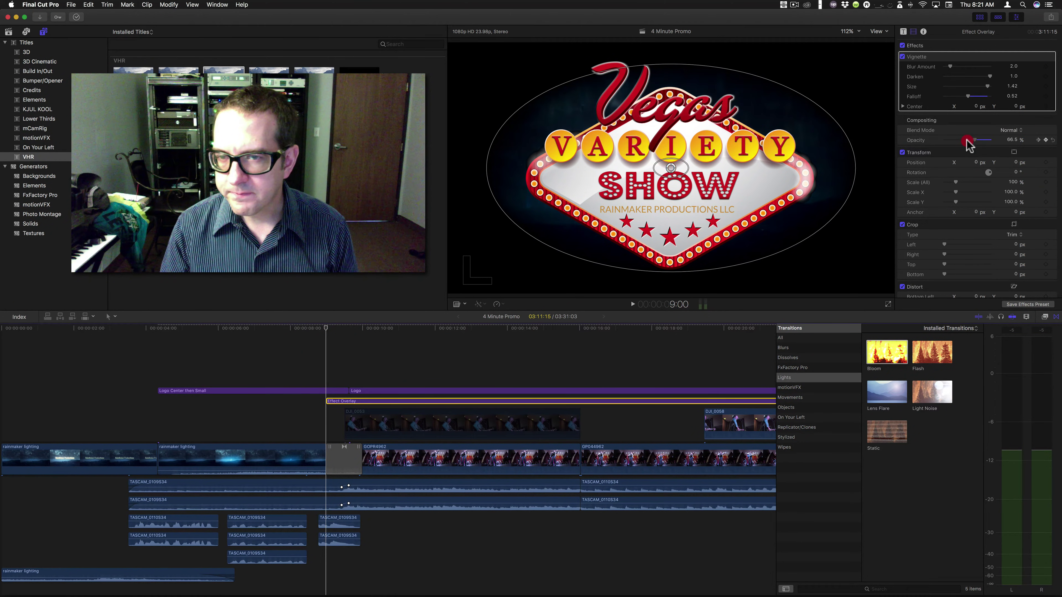
left_click_drag(946, 144, 931, 139)
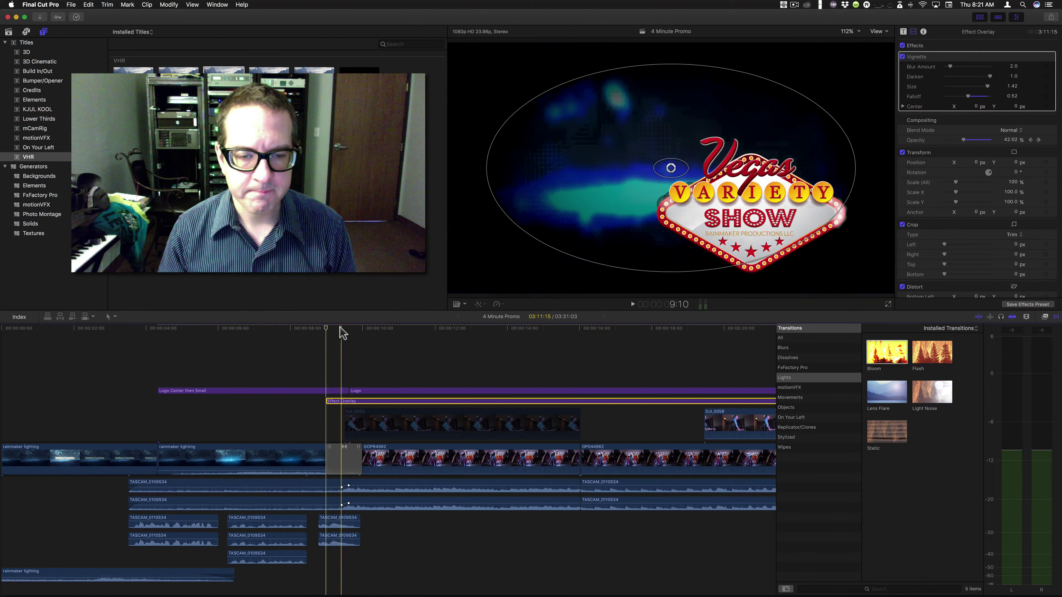
left_click(326, 331)
left_click_drag(334, 328, 275, 329)
key("space")
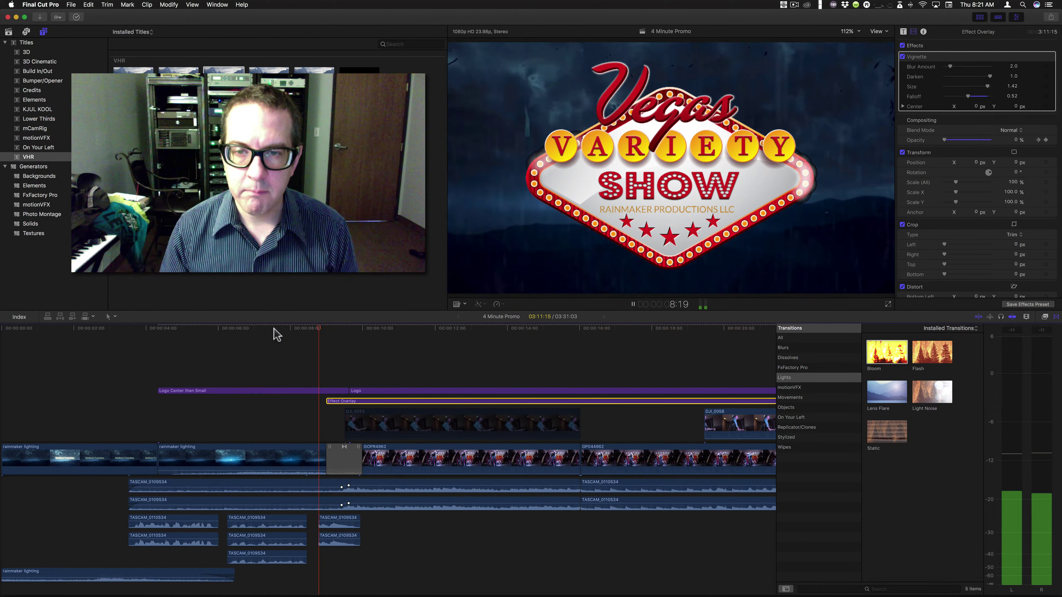
key("space")
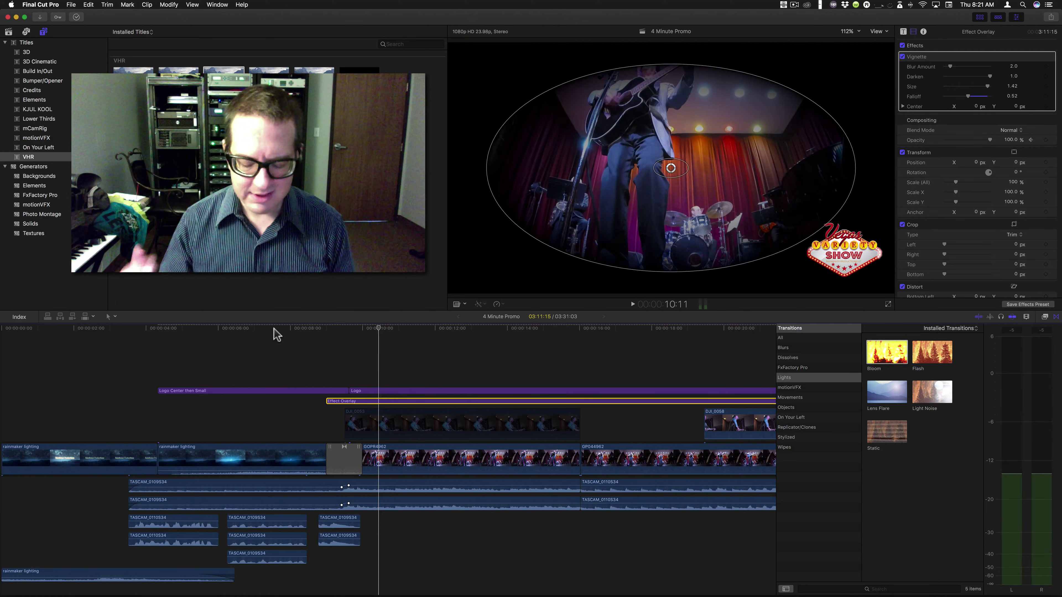
key("Up")
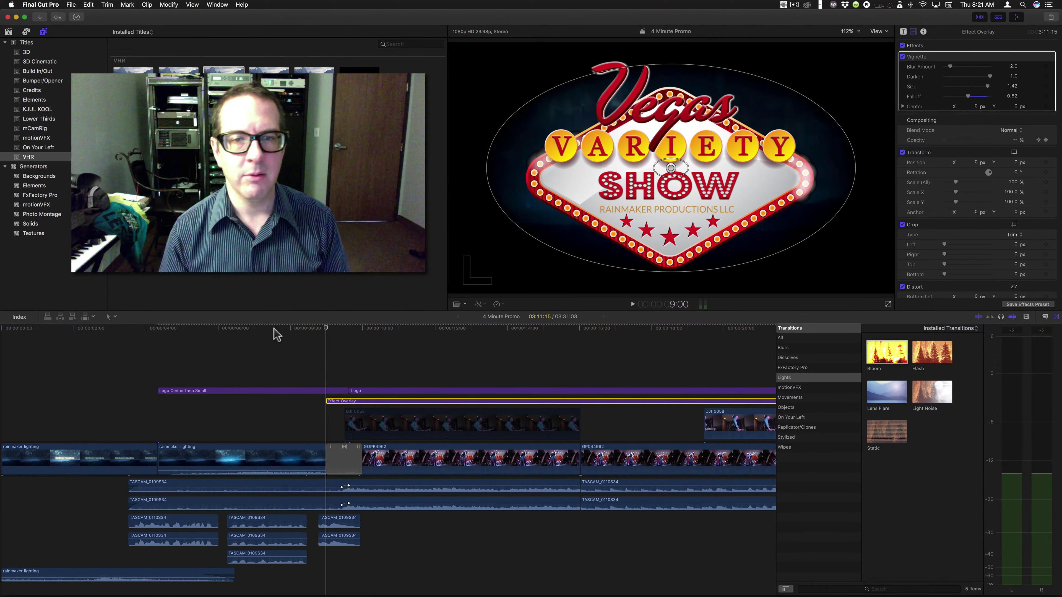
key("Down")
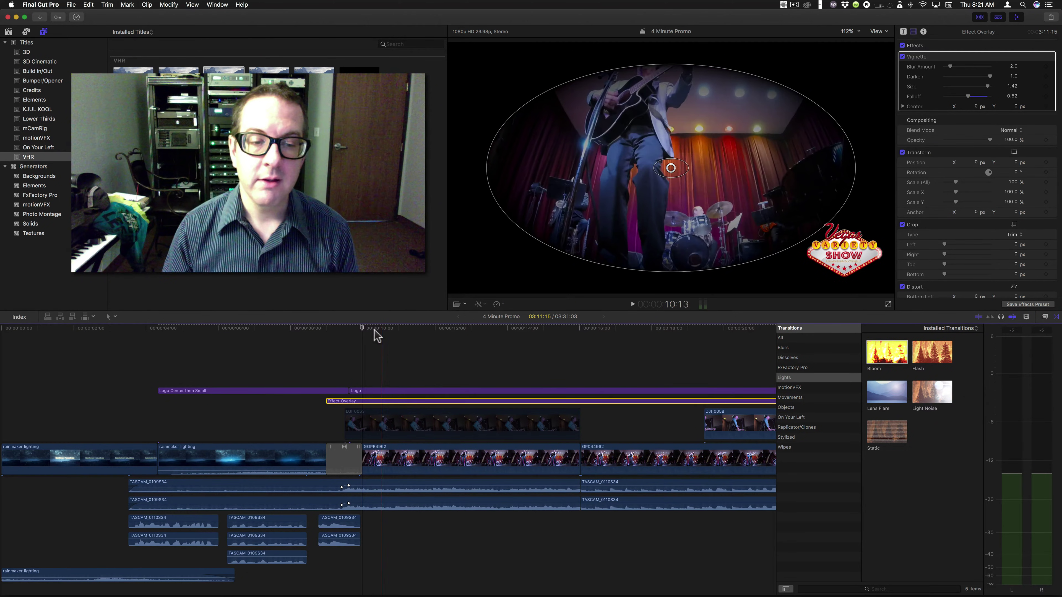
Step: Play from the overlay's start at 9:00 and extend the upper clip's start earlier
left_click_drag(366, 334, 329, 338)
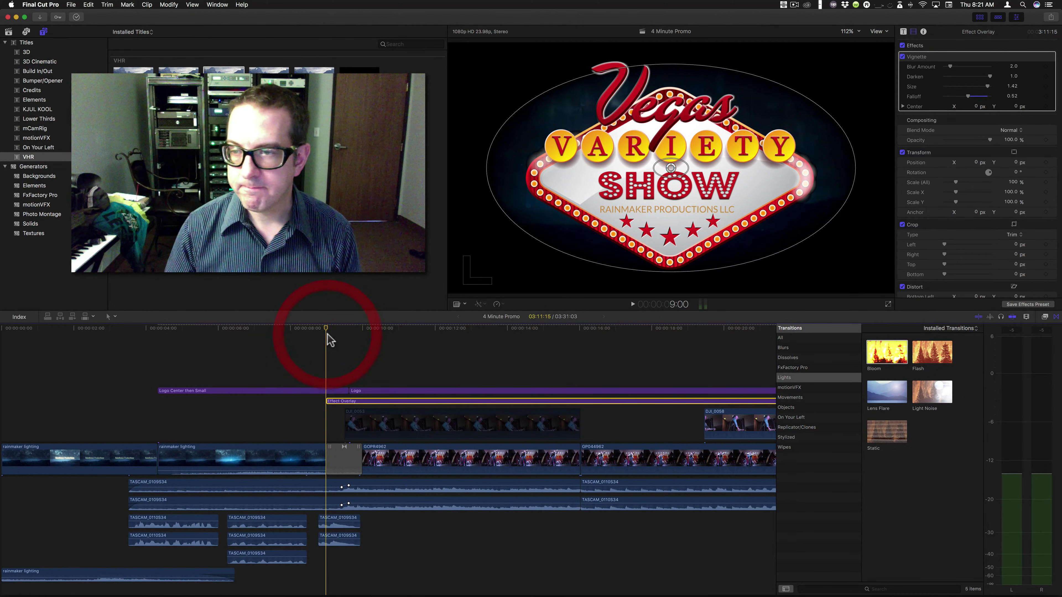
key("space")
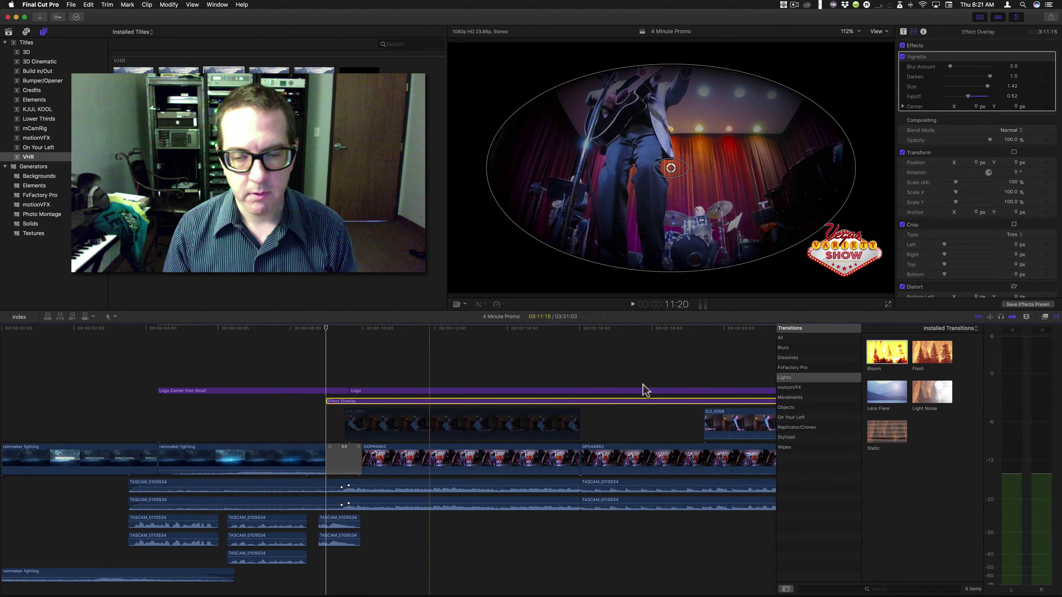
key("space")
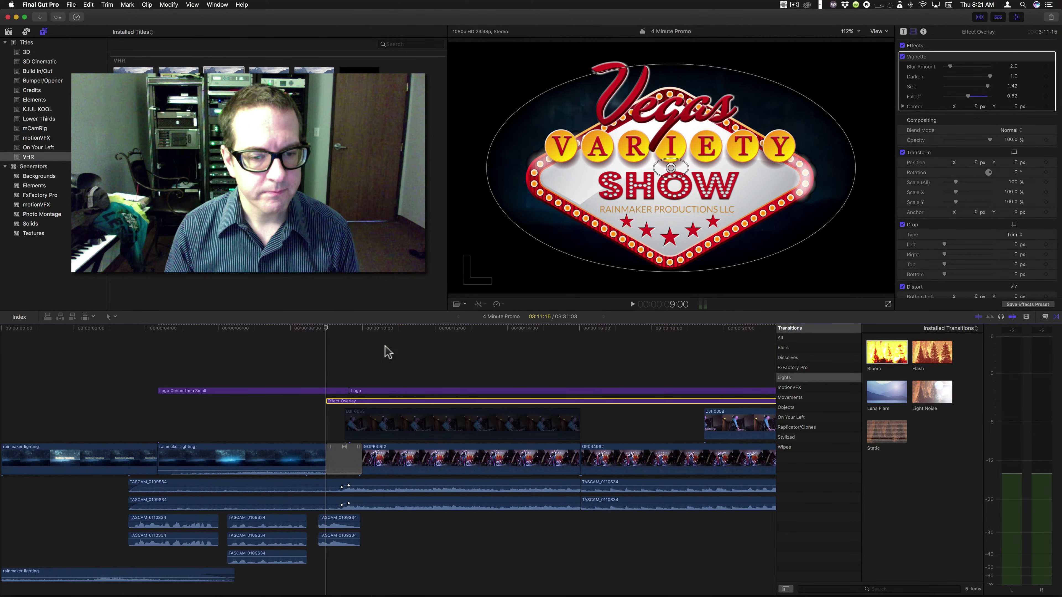
left_click_drag(345, 422, 266, 422)
Step: Copy the Effect Overlay to the sequence start and trim it to meet the original
left_click_drag(280, 372, 2, 403)
left_click_drag(376, 400, 341, 401)
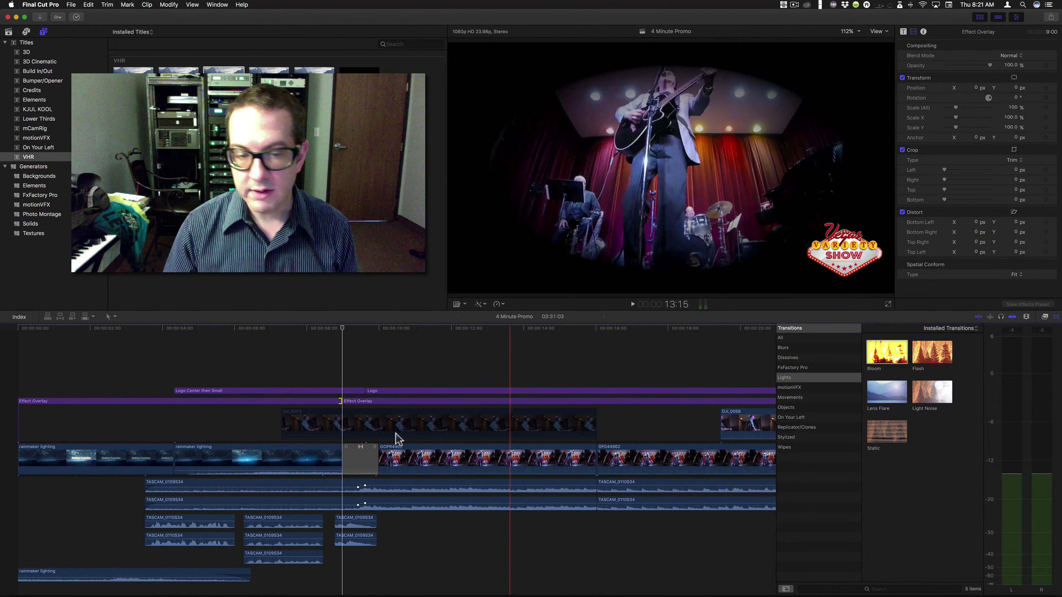
left_click_drag(350, 401, 362, 401)
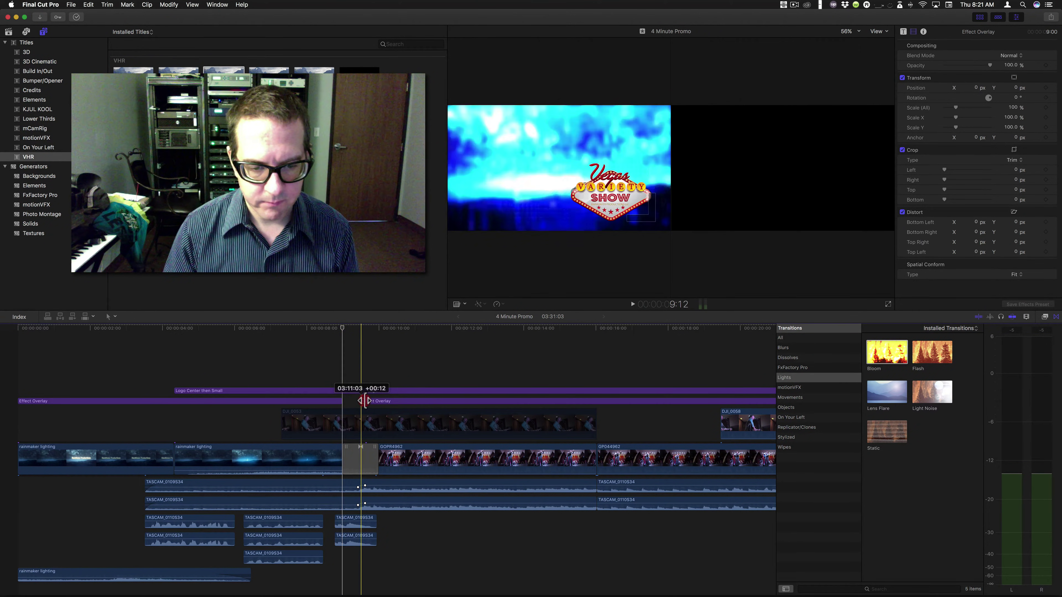
left_click_drag(365, 400, 356, 398)
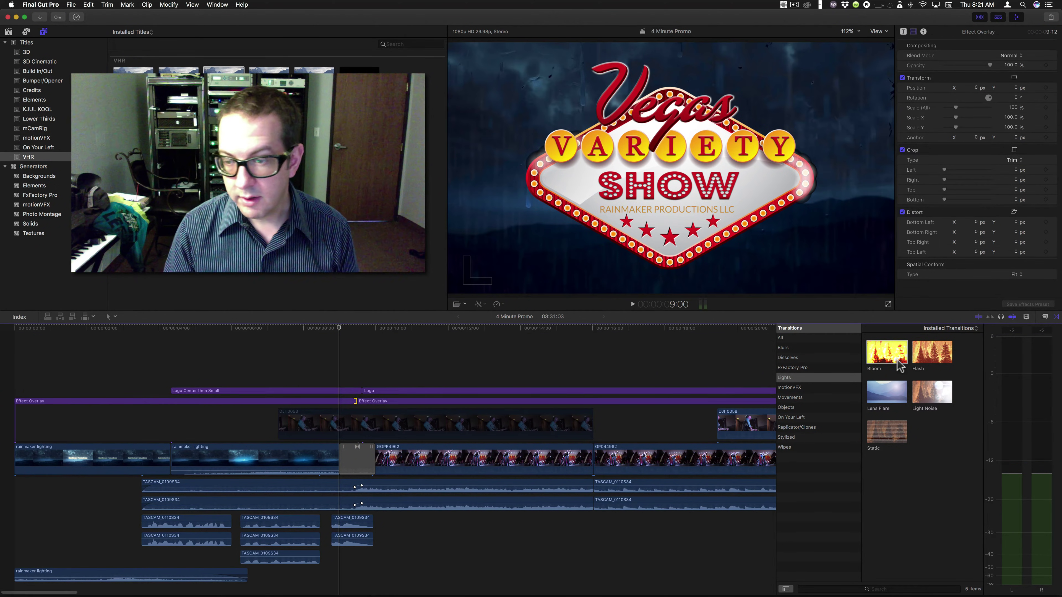
left_click_drag(894, 362, 363, 407)
left_click(344, 327)
left_click_drag(344, 328, 319, 341)
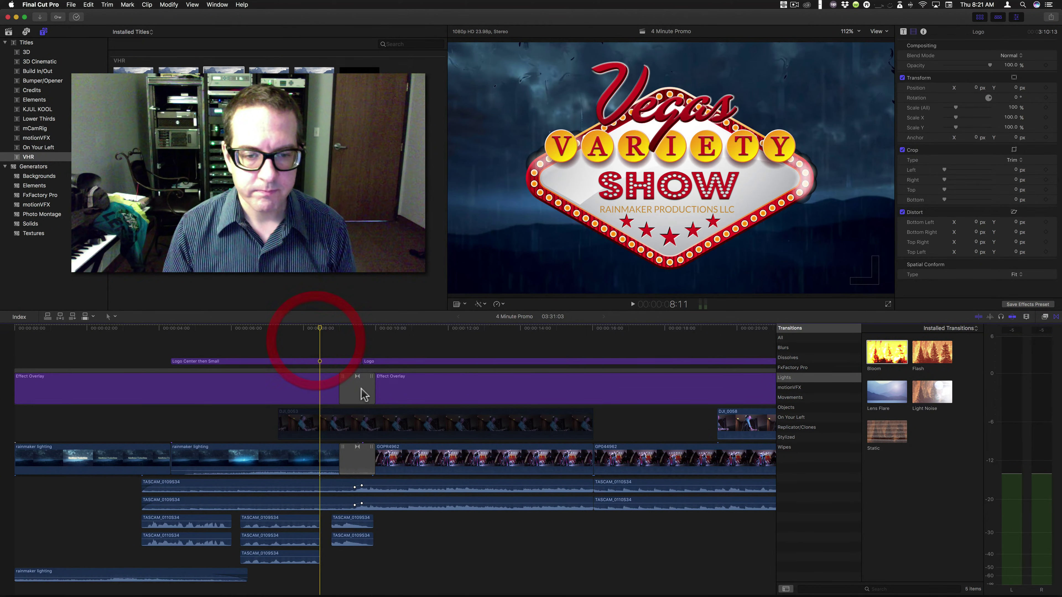
left_click(358, 384)
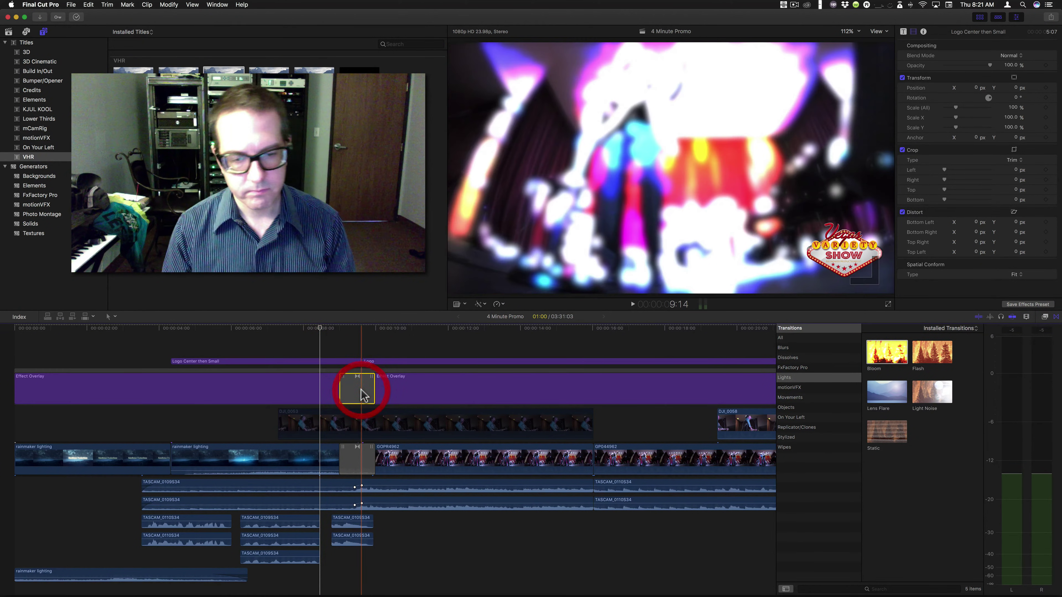
key("Delete")
key("super+4")
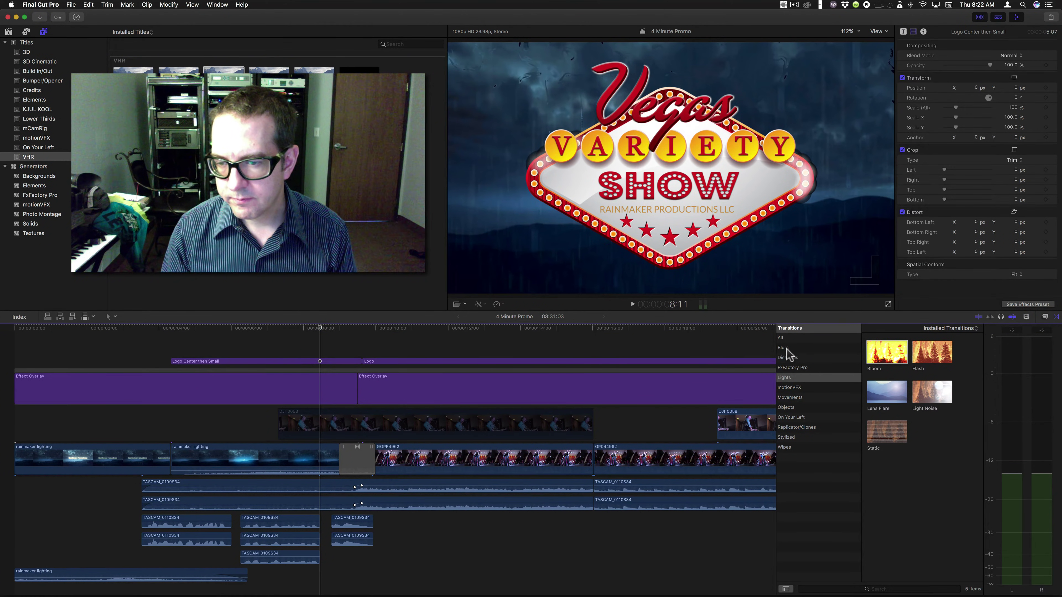
Step: Preview a Cross Dissolve between the two overlays, then remove it and undo the overlay copy
left_click(787, 358)
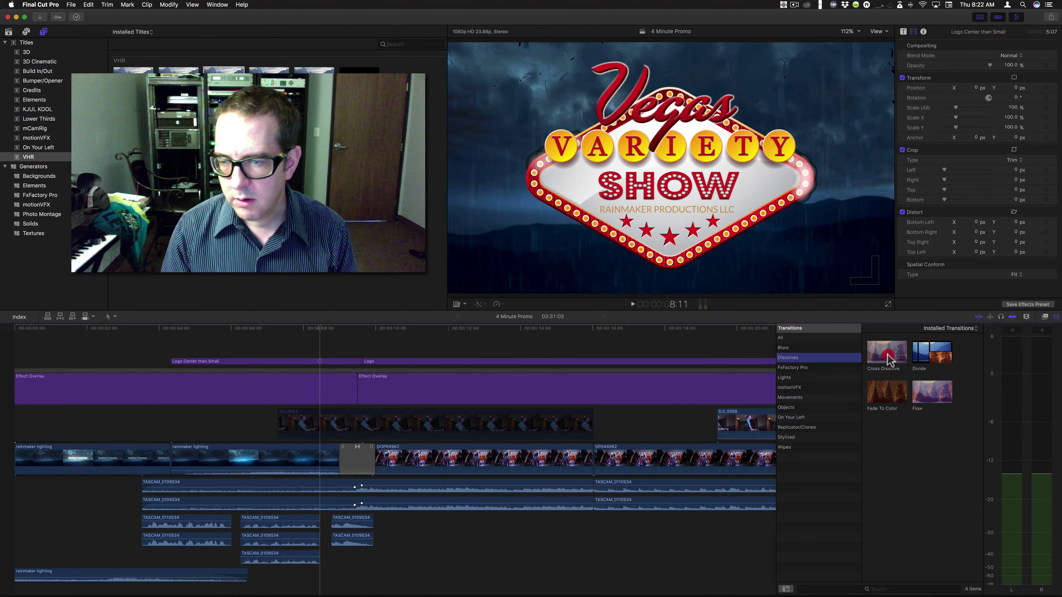
left_click_drag(886, 354, 376, 372)
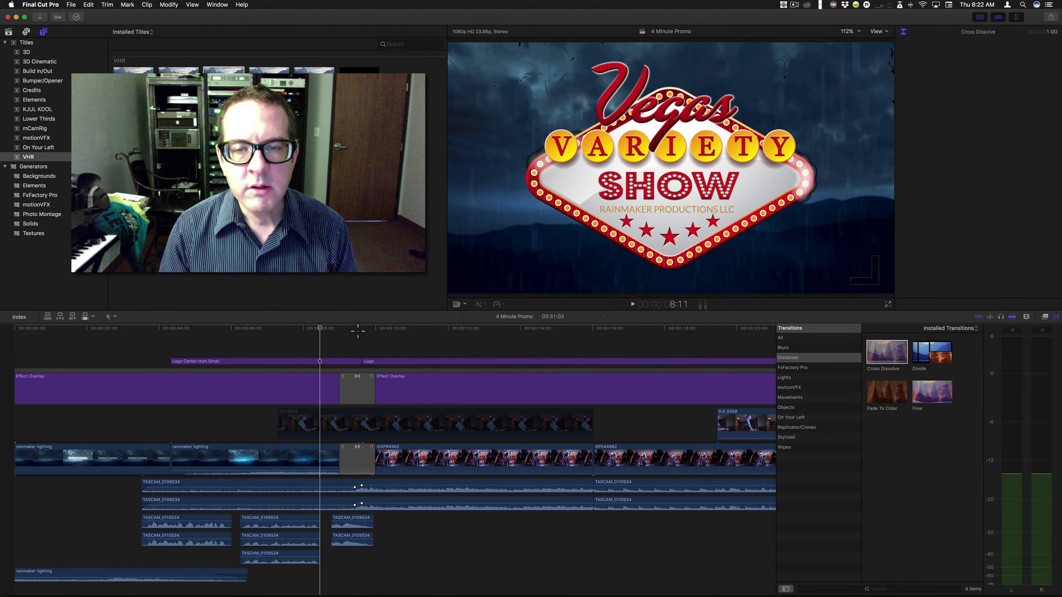
mouse_move(336, 329)
left_mouse_down()
mouse_move(379, 333)
mouse_move(333, 339)
left_mouse_up()
left_click(334, 338)
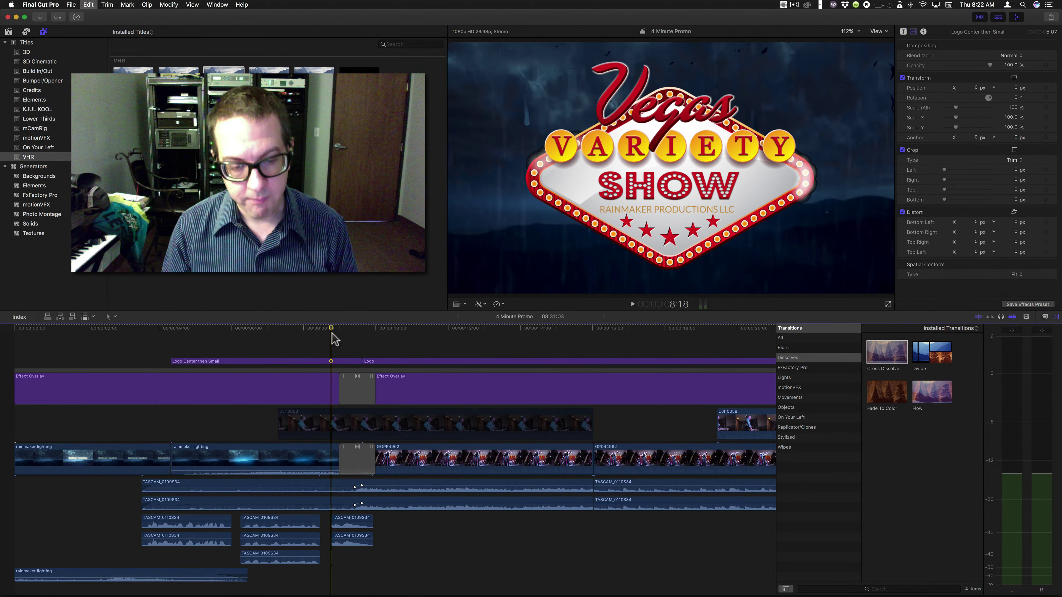
key("cmd+z")
key("cmd+z")
key("cmd+z")
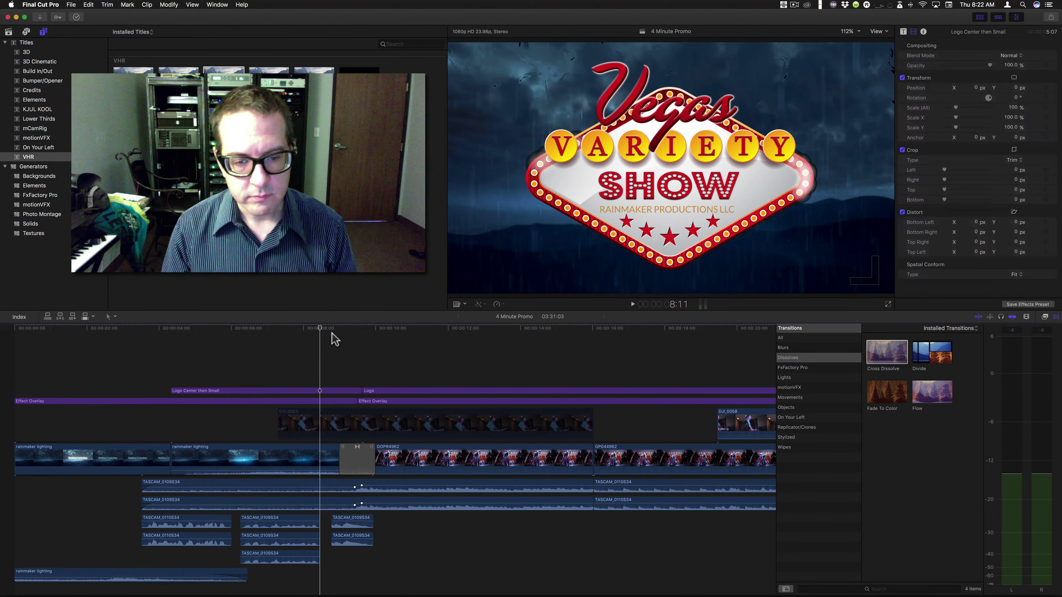
key("super+z")
key("super+z")
key("super+z")
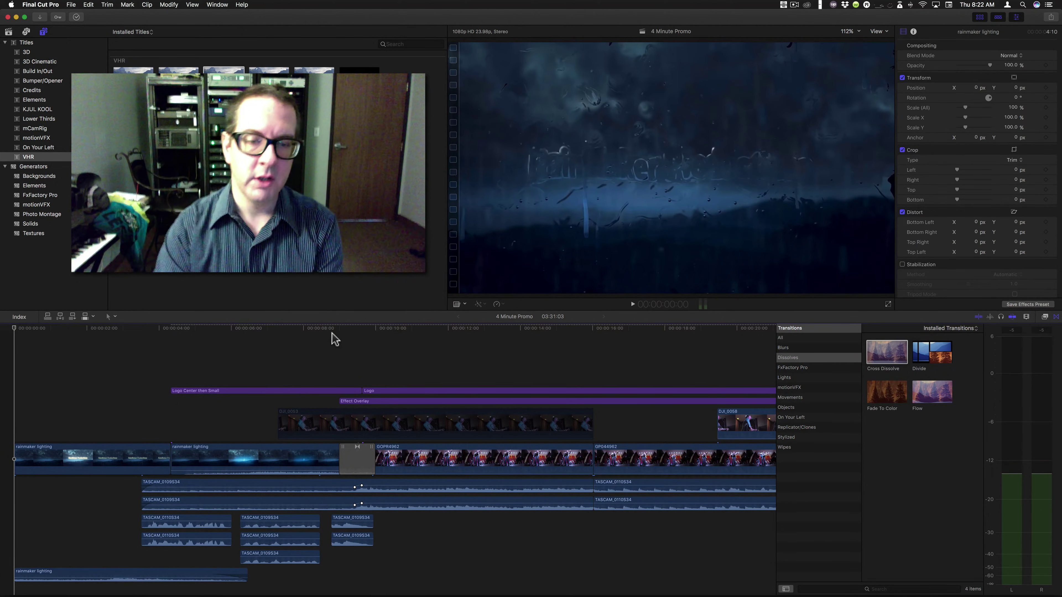
Step: Check the logo and band-shot frames, then undo the upper clip's lengthening
left_click(343, 328)
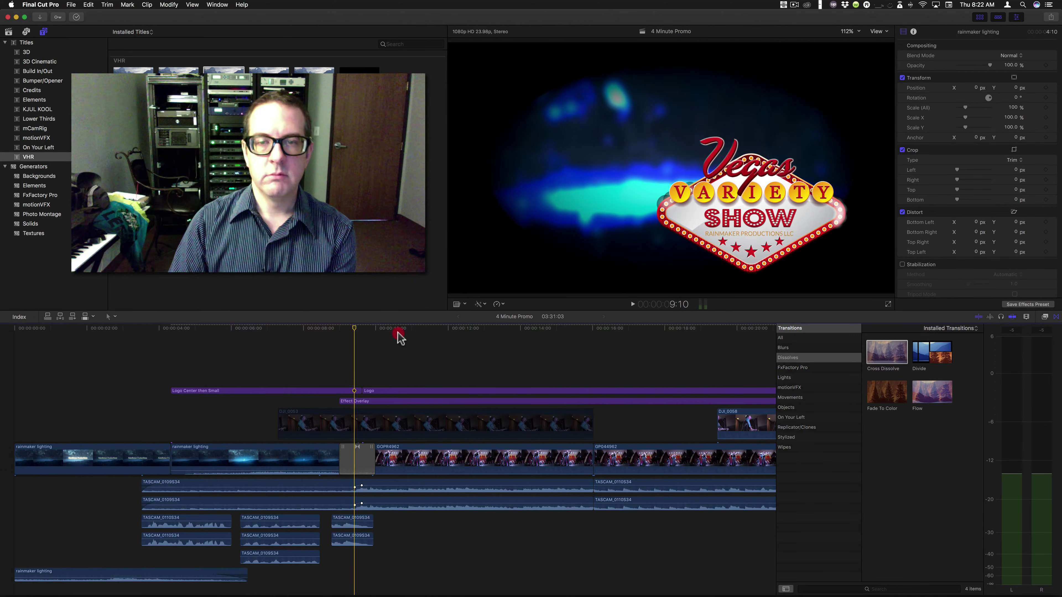
left_click(408, 330)
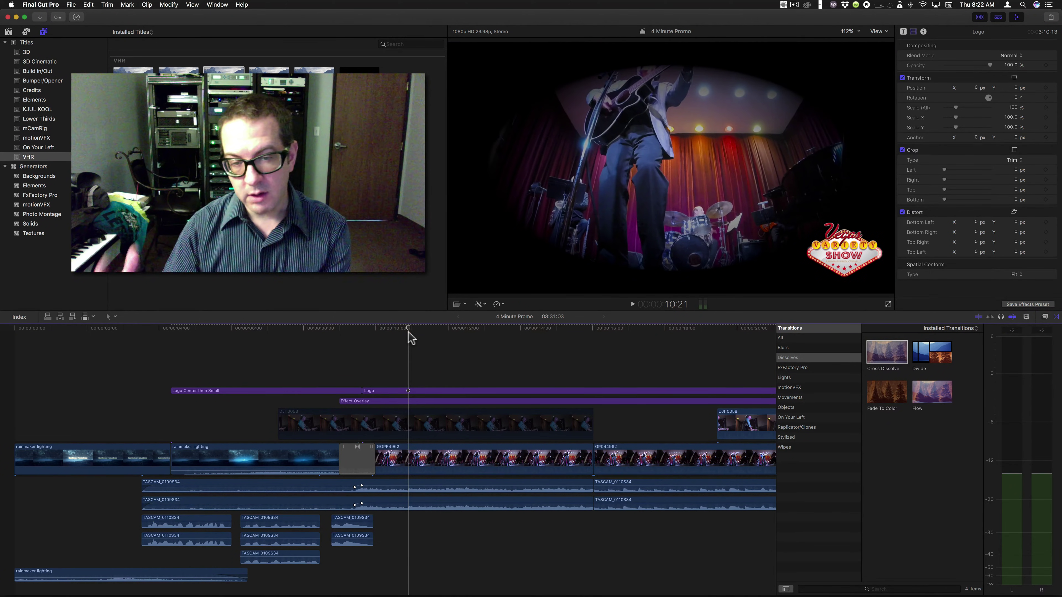
key("super+z")
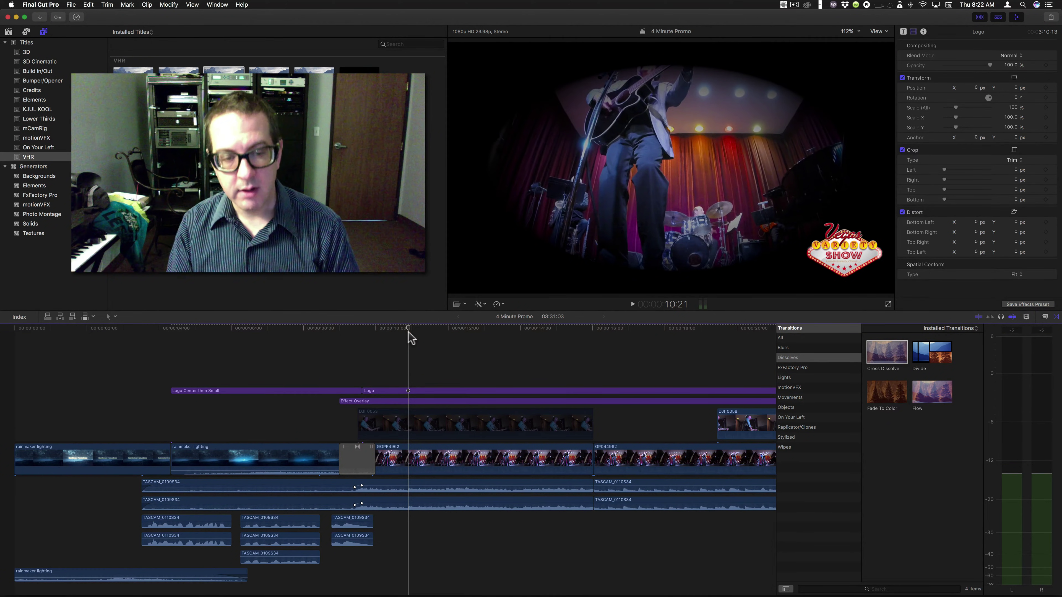
key("super+z")
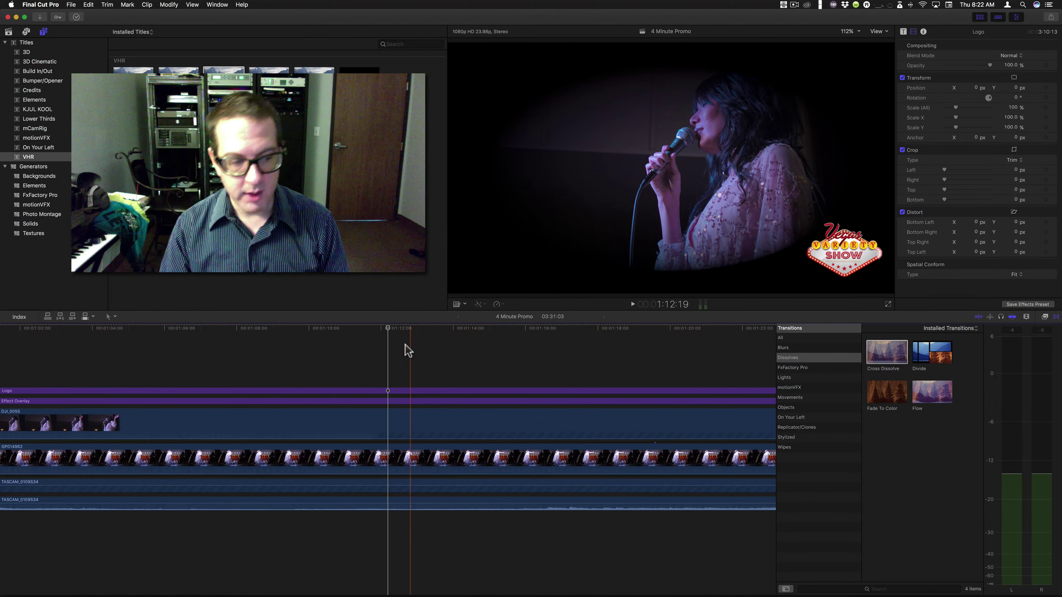
Step: Zoom the timeline out to show the whole sequence and return near its start
key("z")
left_click(369, 346, "alt")
left_click(367, 345, "alt")
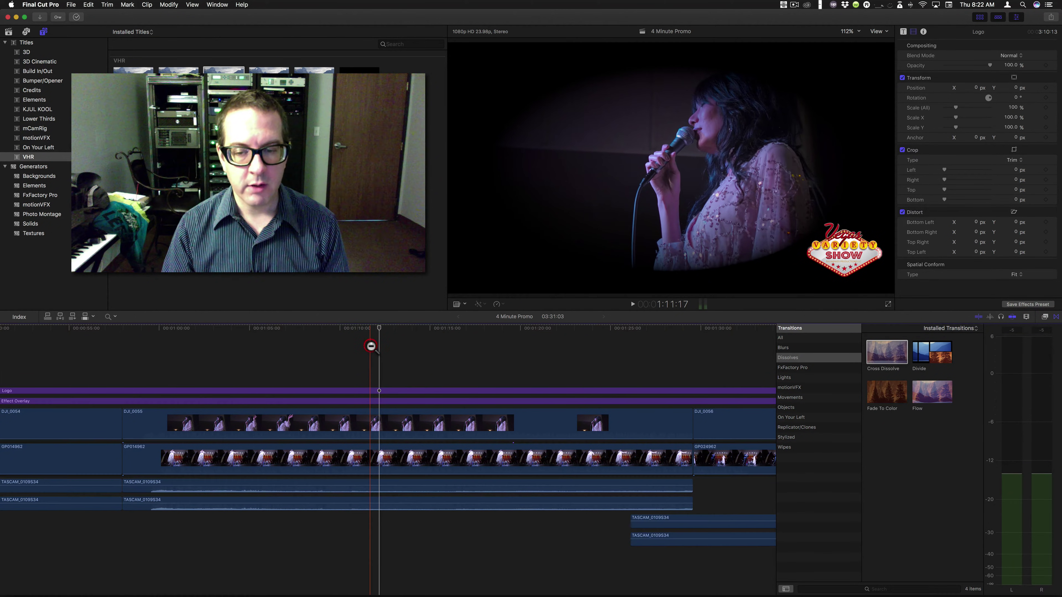
left_click(372, 344, "alt")
key("a")
key("ctrl+semicolon")
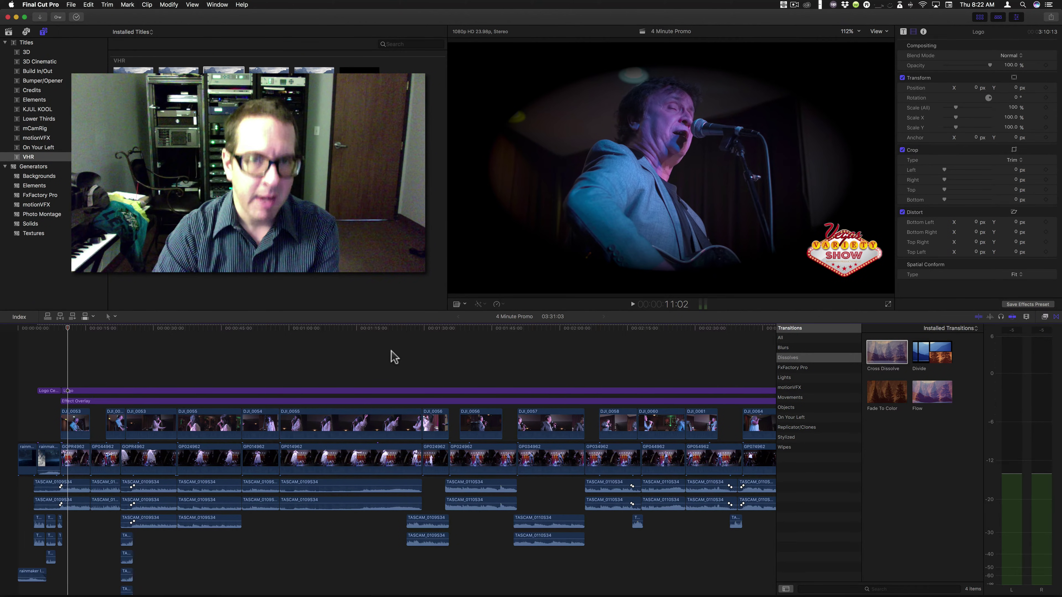
Step: Delete the Effect Overlay clip and look over the rest of the timeline
mouse_move(63, 328)
left_mouse_down()
mouse_move(46, 328)
mouse_move(76, 330)
left_mouse_up()
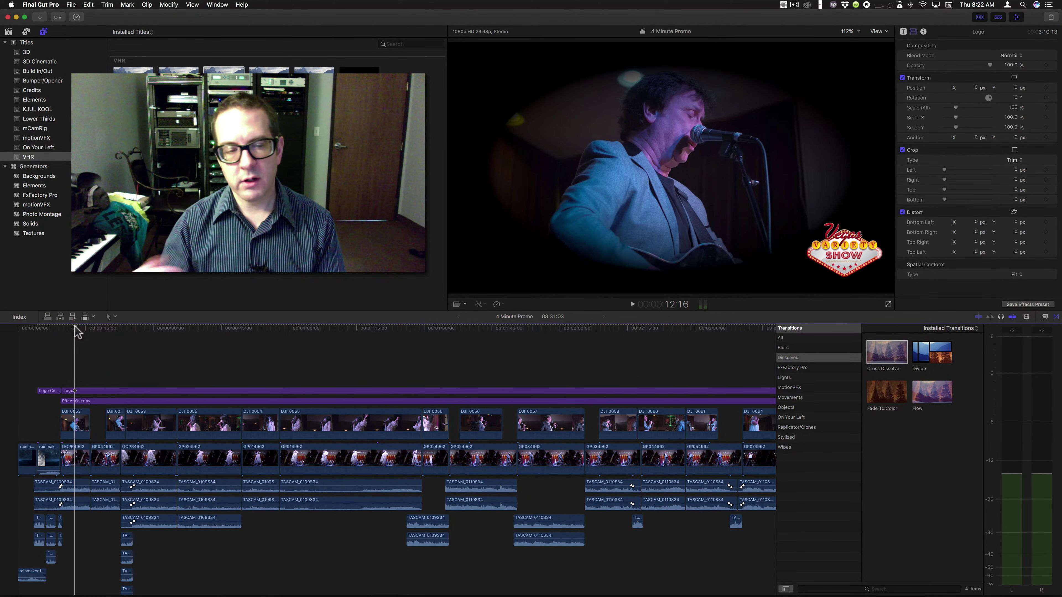
left_click(195, 401)
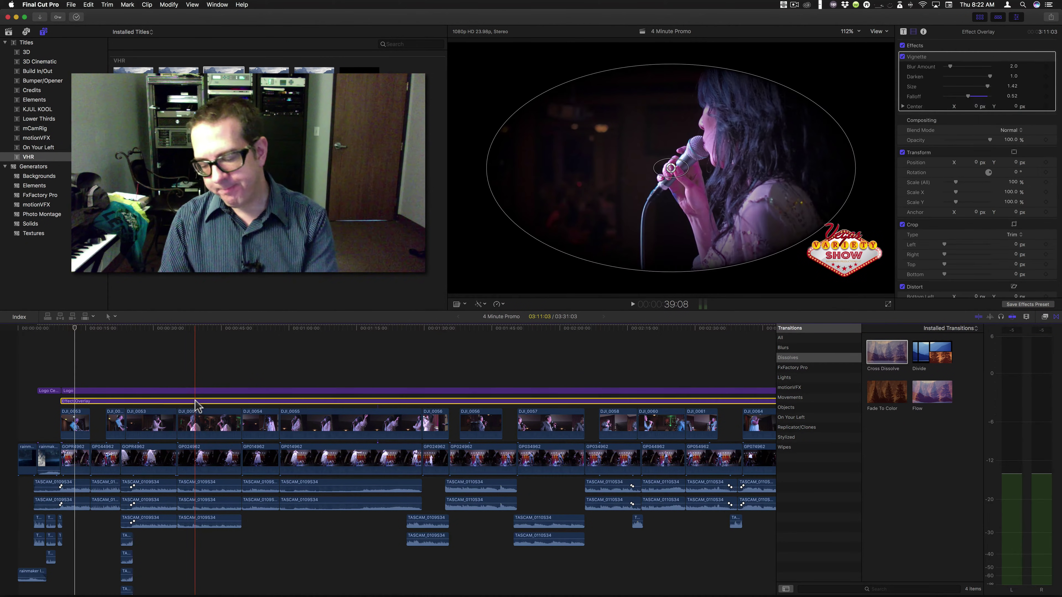
key("Delete")
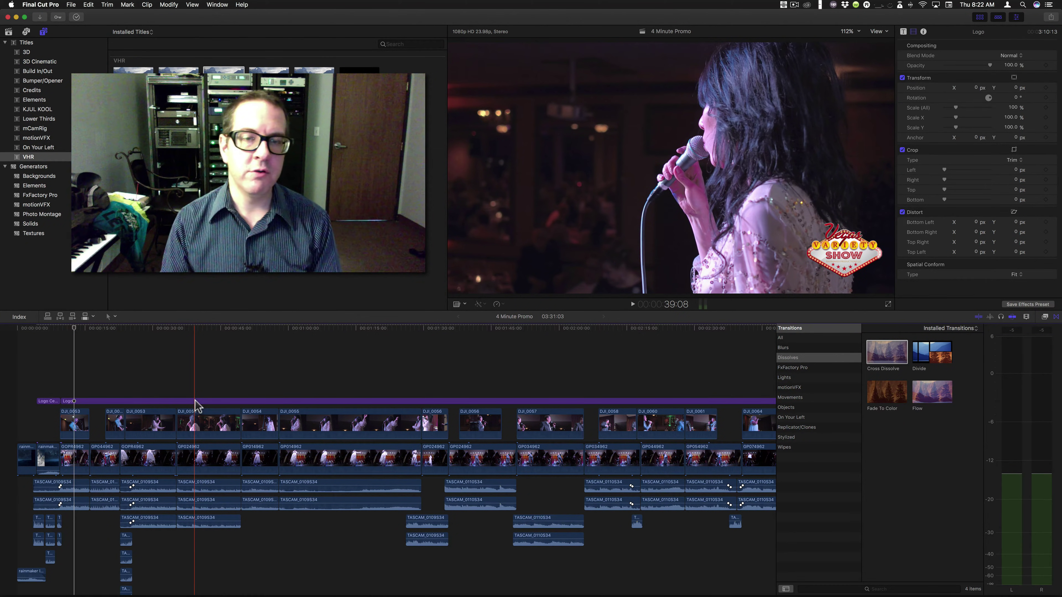
scroll(222, 351, "right", 10)
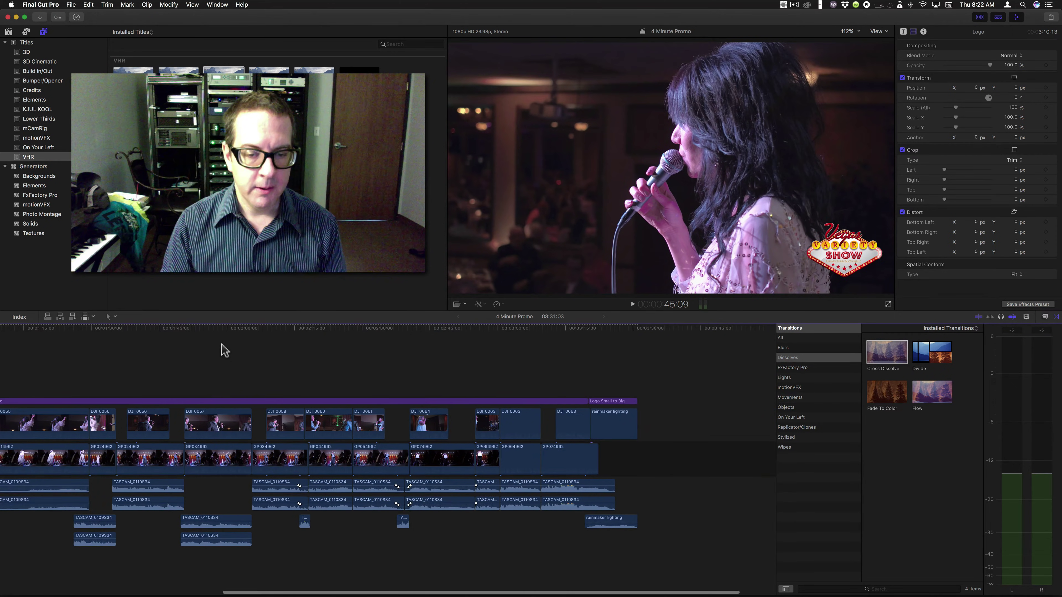
scroll(224, 351, "right", 3)
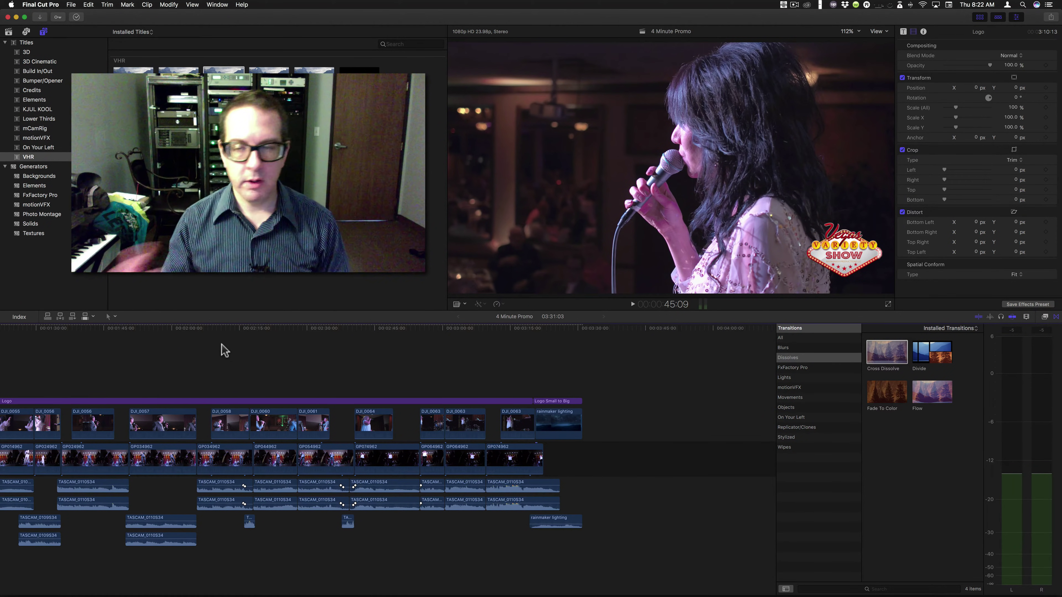